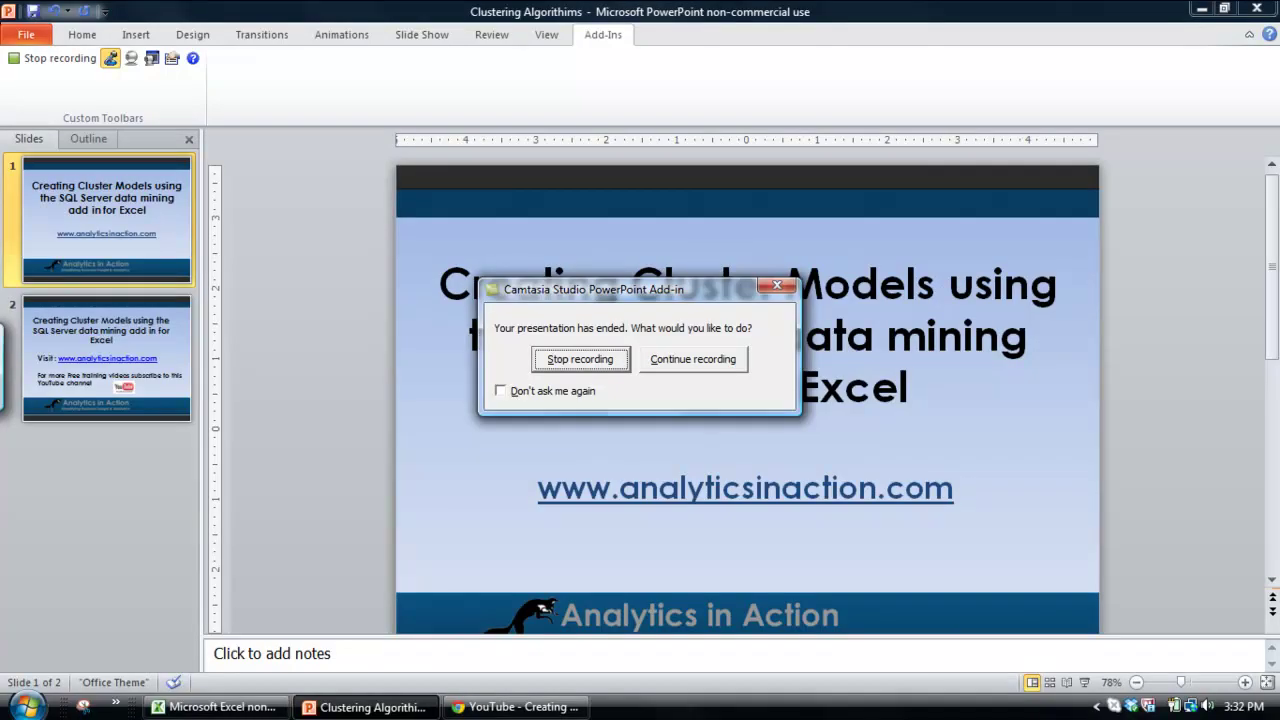
Step: Dismiss the ended slide show and switch to the Cluster Analysis workbook in Excel
{"action": "left_click", "coordinate": [704, 370]}
{"action": "left_click", "coordinate": [240, 708]}
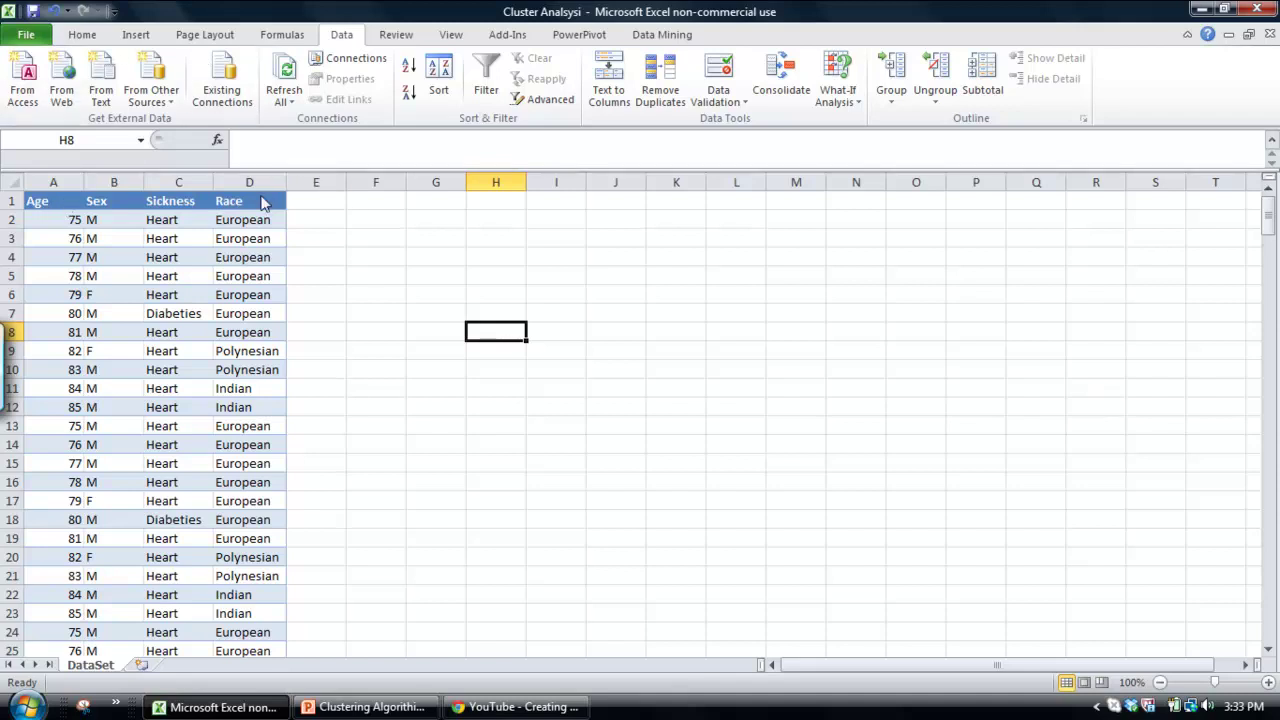
{"action": "left_click", "coordinate": [57, 211]}
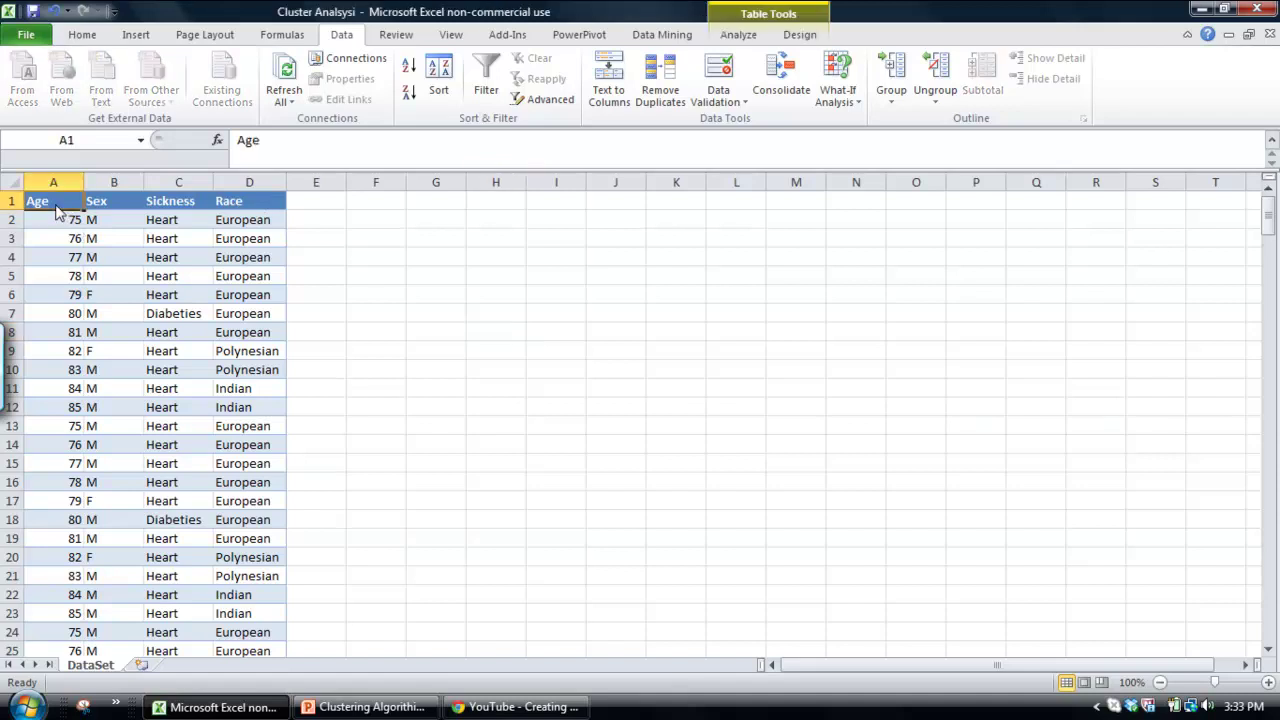
{"action": "left_click", "coordinate": [236, 207]}
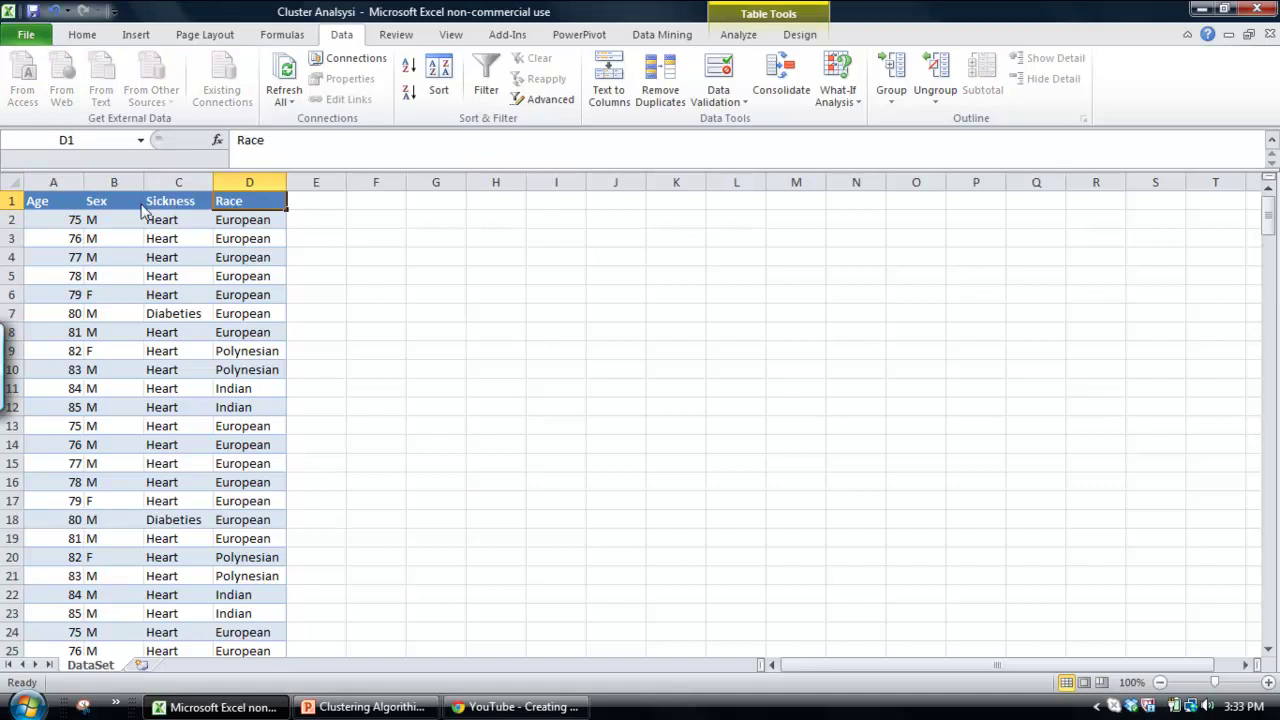
{"action": "left_click", "coordinate": [62, 209]}
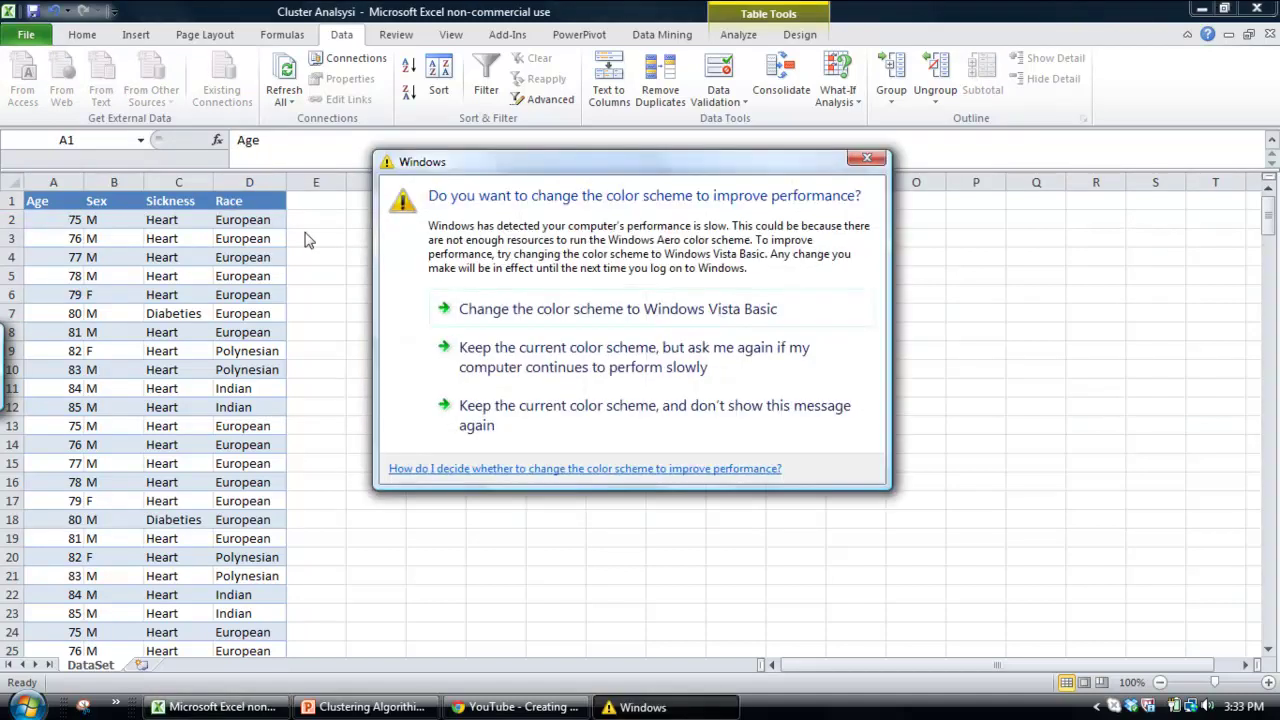
{"action": "left_click", "coordinate": [530, 412]}
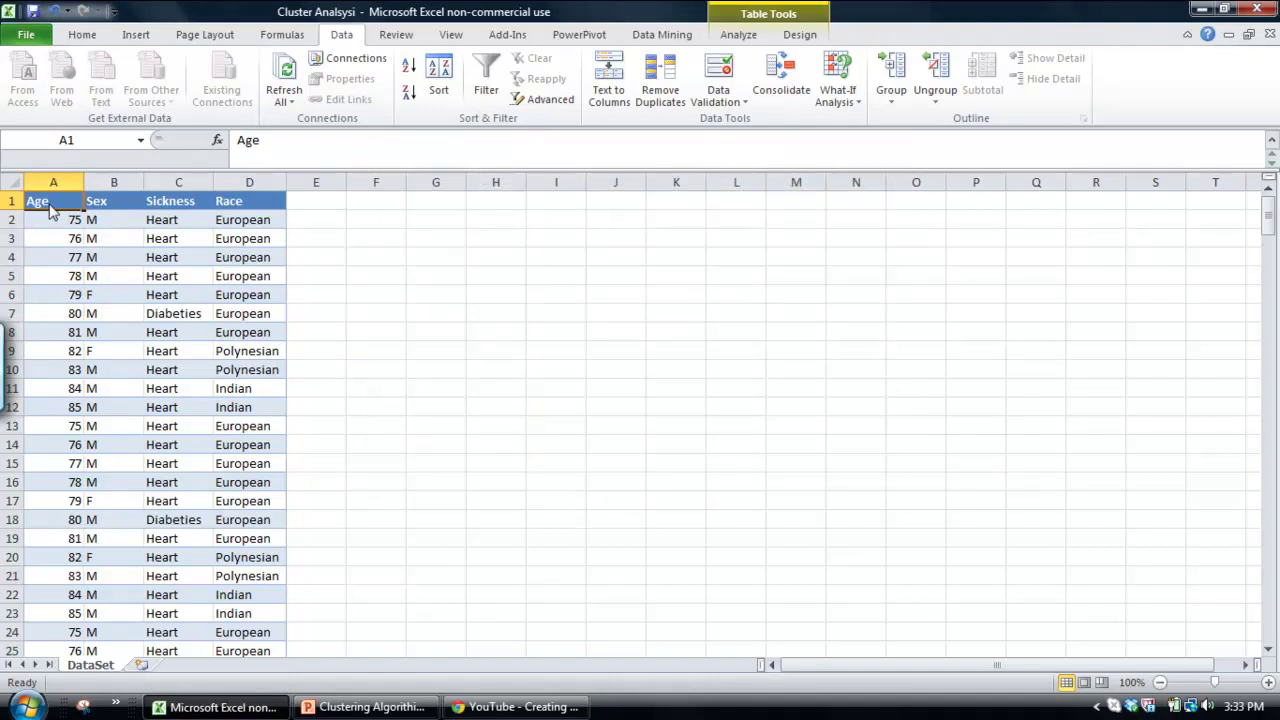
{"action": "left_click", "coordinate": [97, 206]}
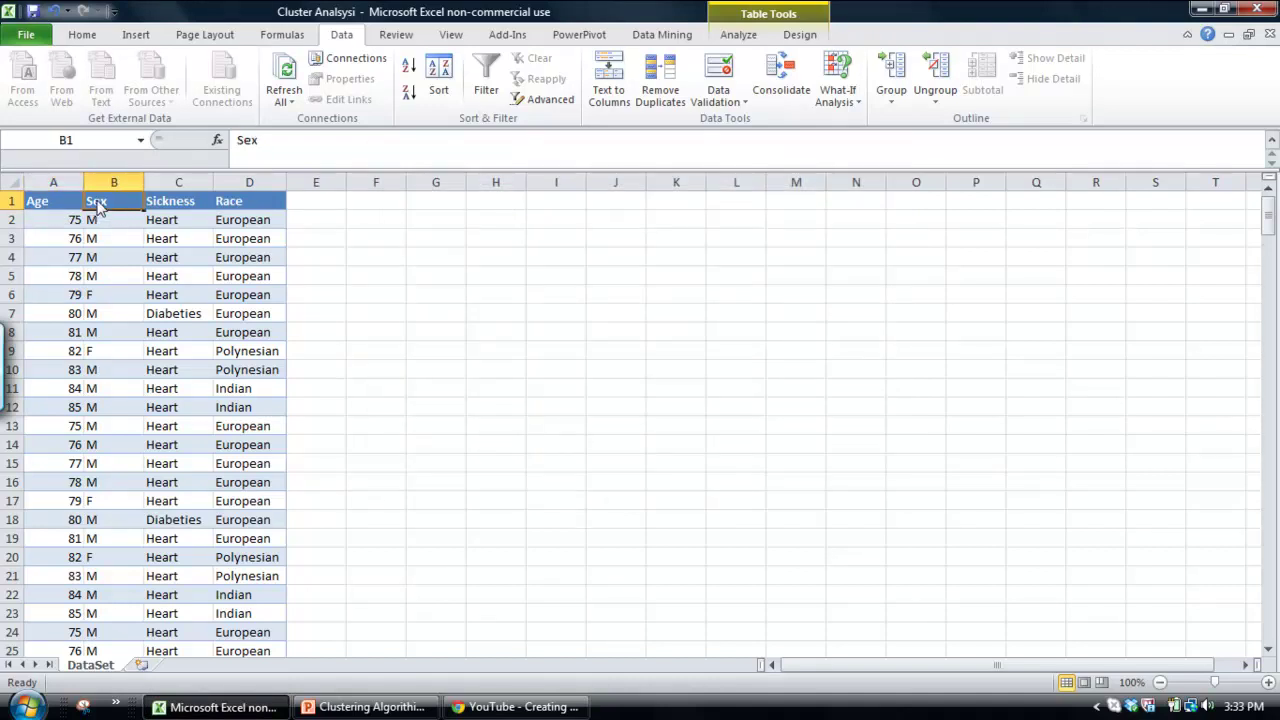
{"action": "left_click", "coordinate": [64, 208]}
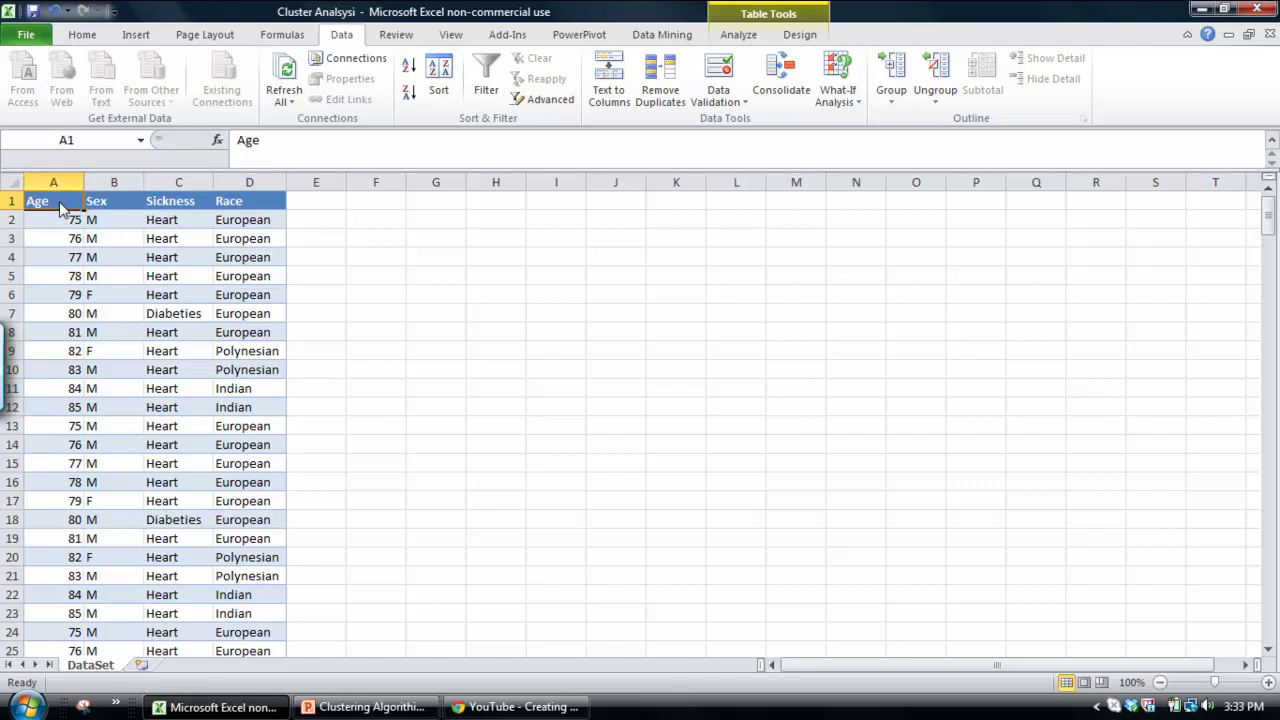
{"action": "left_click", "coordinate": [180, 210]}
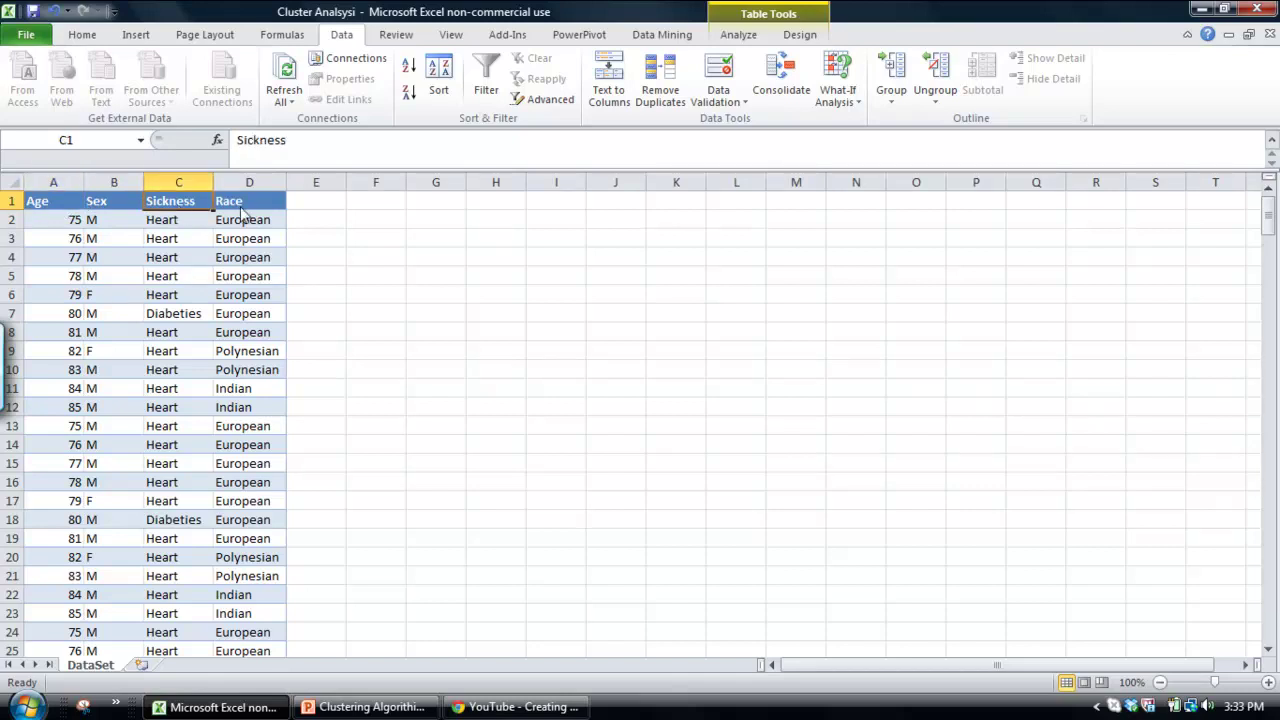
{"action": "left_click", "coordinate": [245, 212]}
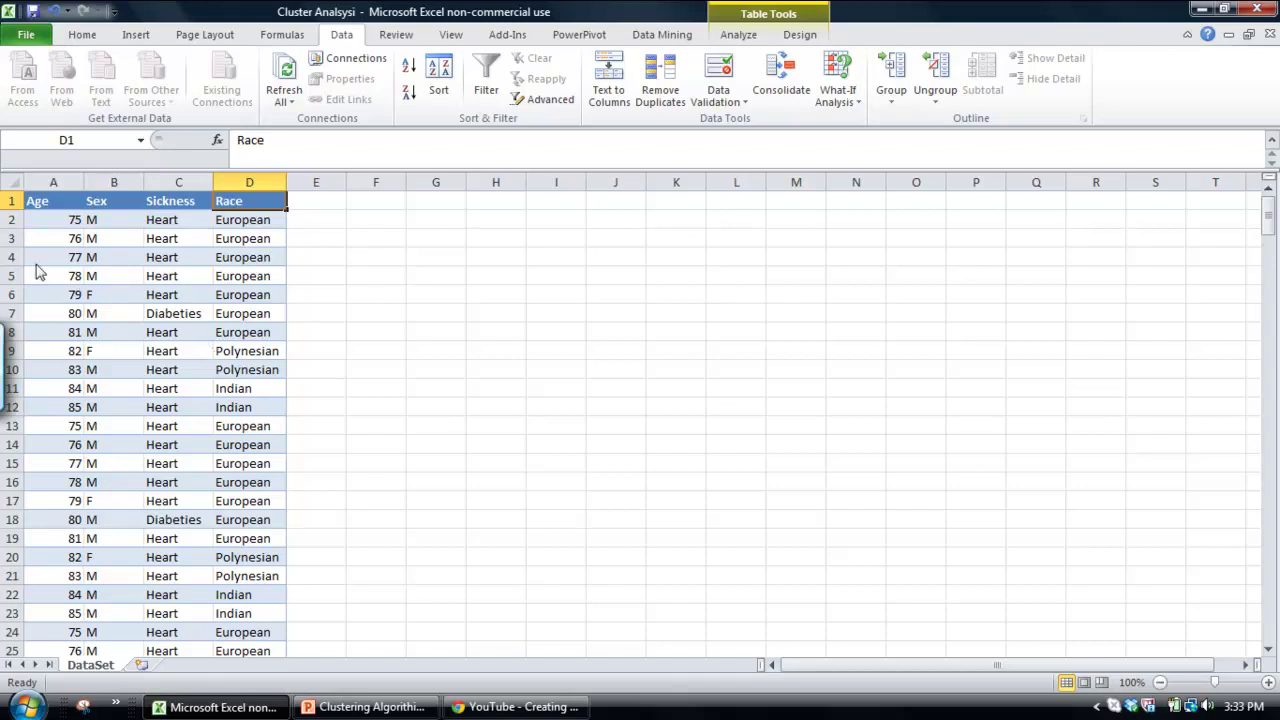
Step: Show the Data Mining tools and select the full Age–Race table A1:D271
{"action": "left_click", "coordinate": [655, 38]}
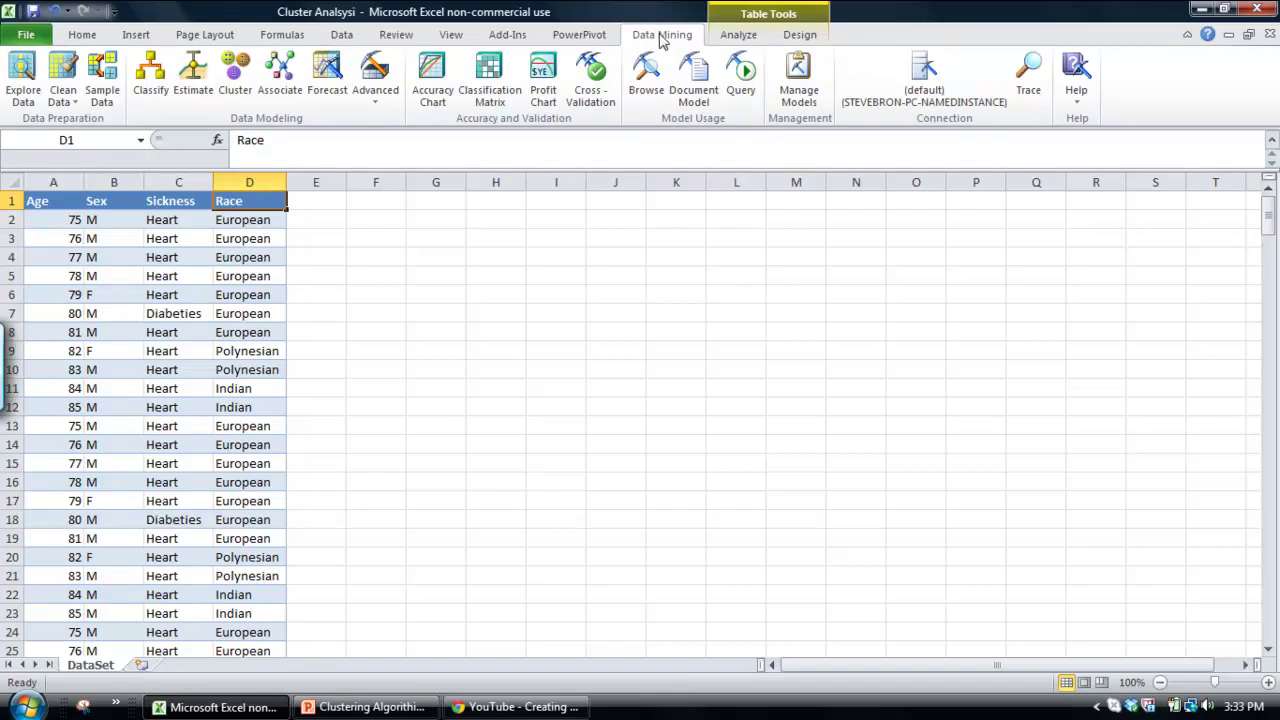
{"action": "left_click", "coordinate": [42, 204]}
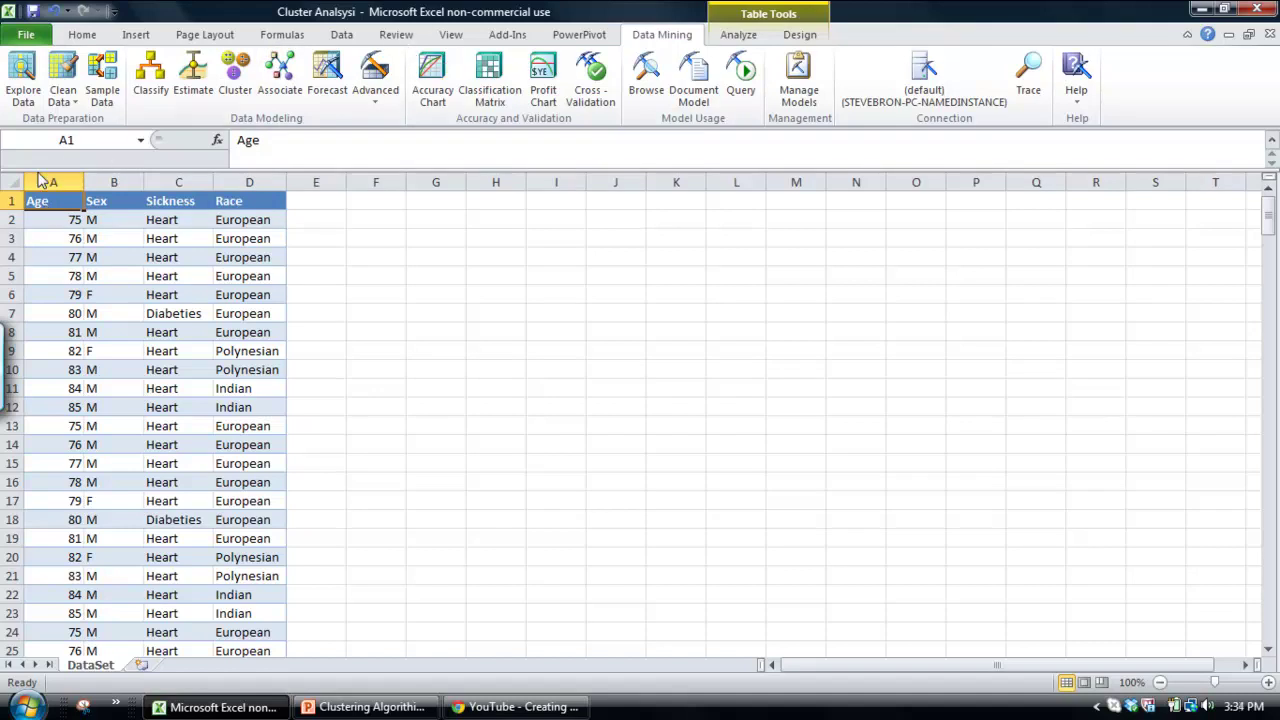
{"action": "key", "text": "ctrl+shift+Right"}
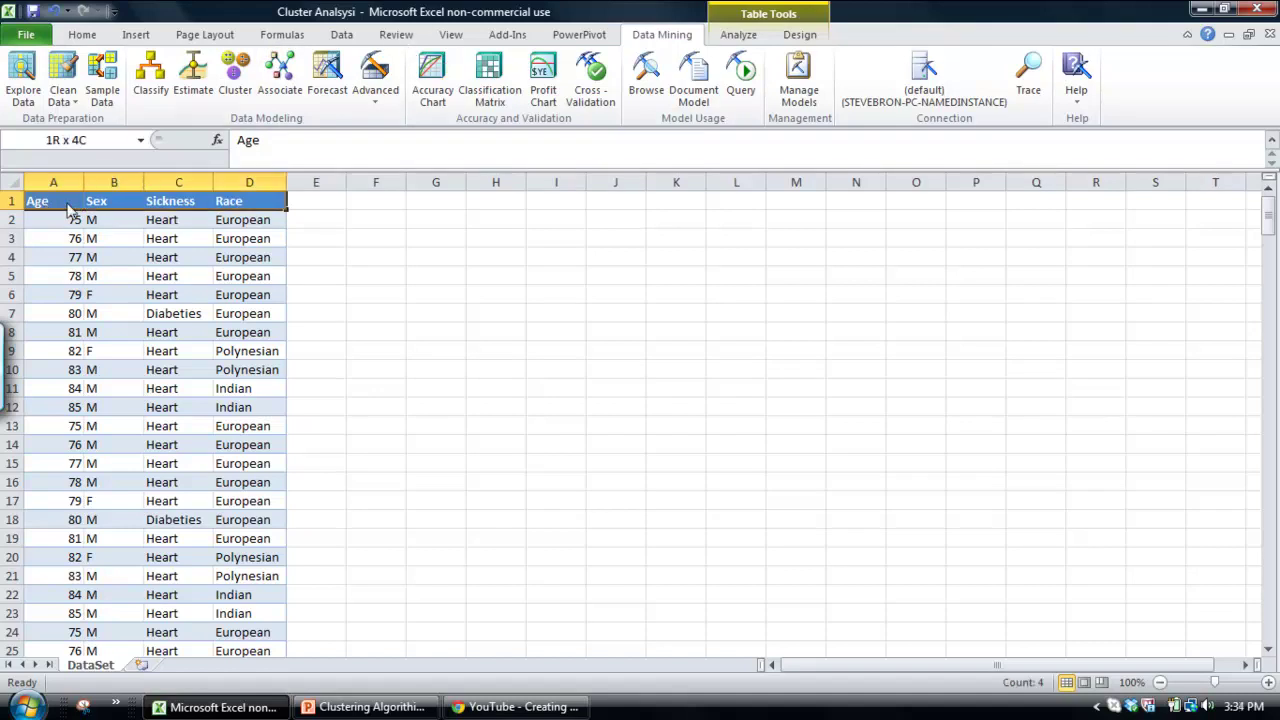
{"action": "key", "text": "ctrl+shift+Down"}
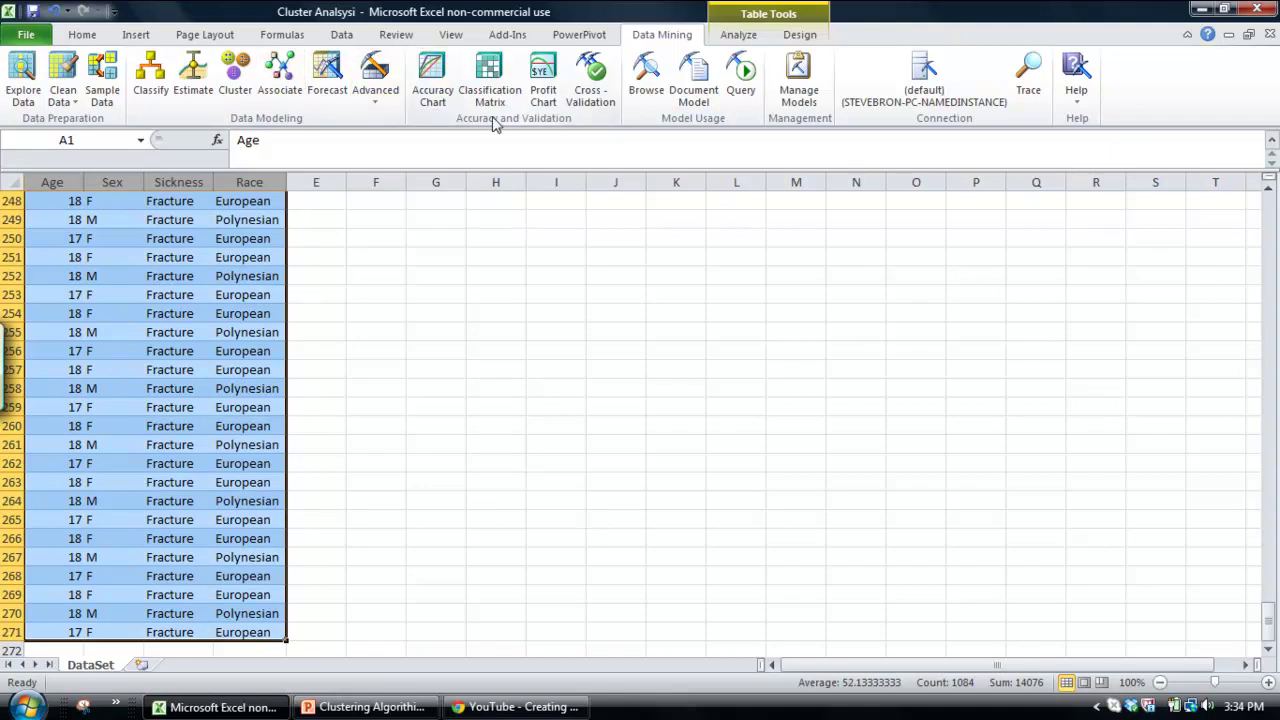
Step: Start a new mining structure using the DataSet range A1:D271 as source data
{"action": "left_click", "coordinate": [375, 96]}
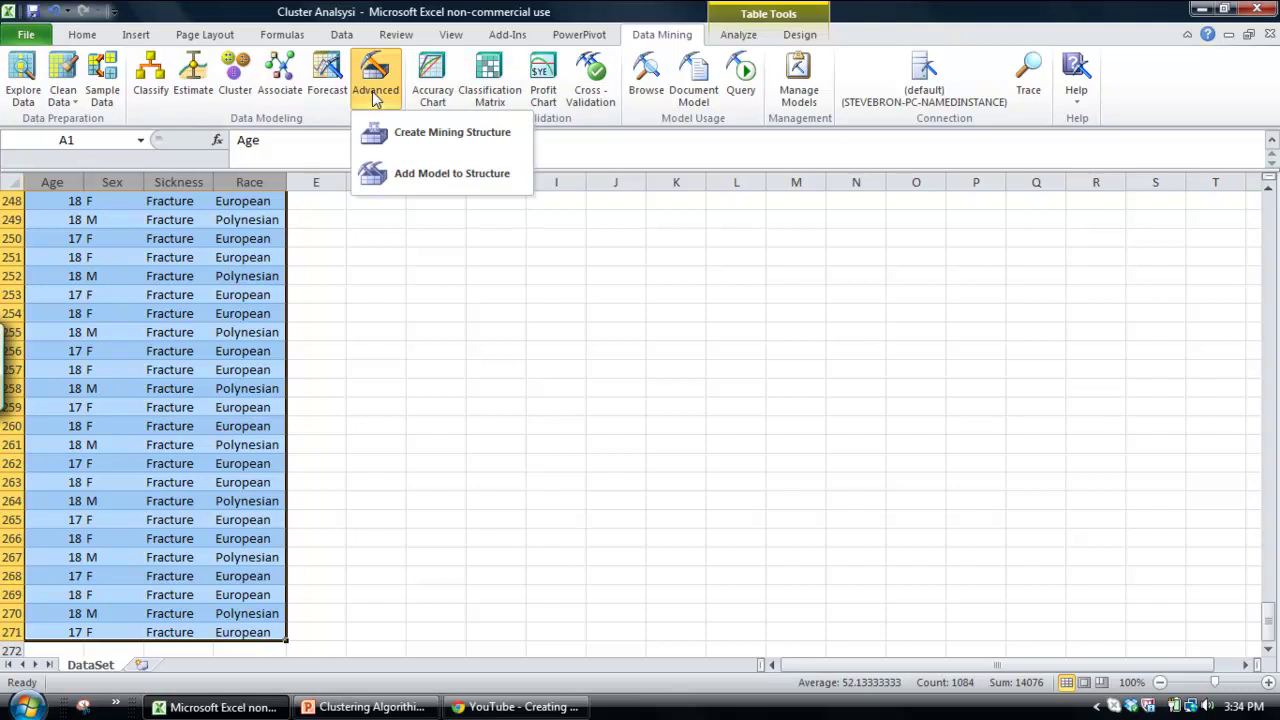
{"action": "left_click", "coordinate": [420, 136]}
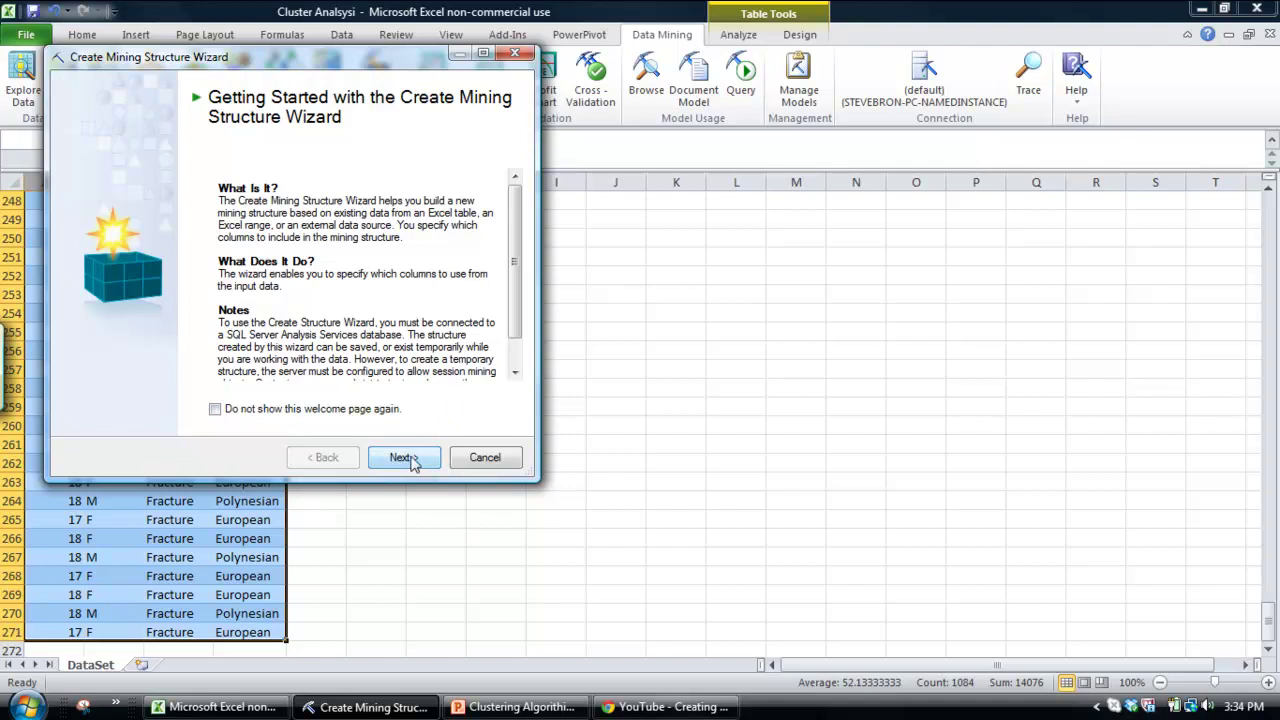
{"action": "left_click", "coordinate": [404, 460]}
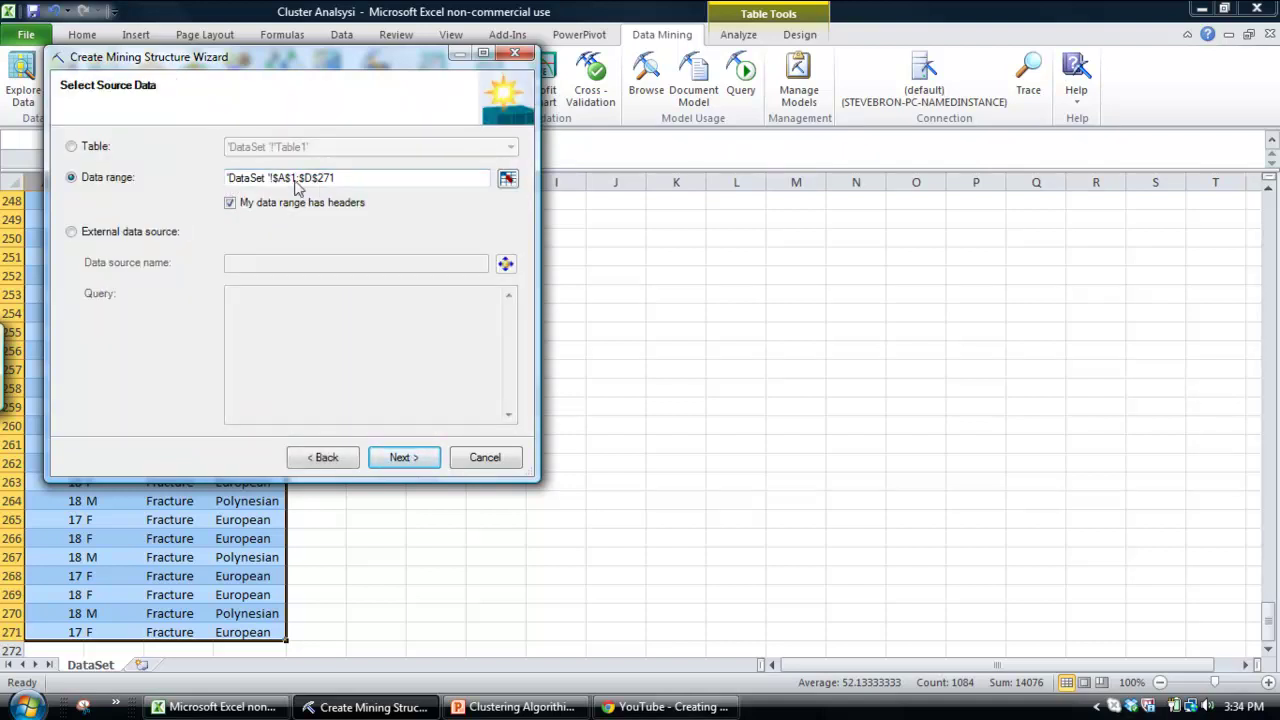
{"action": "left_click", "coordinate": [390, 452]}
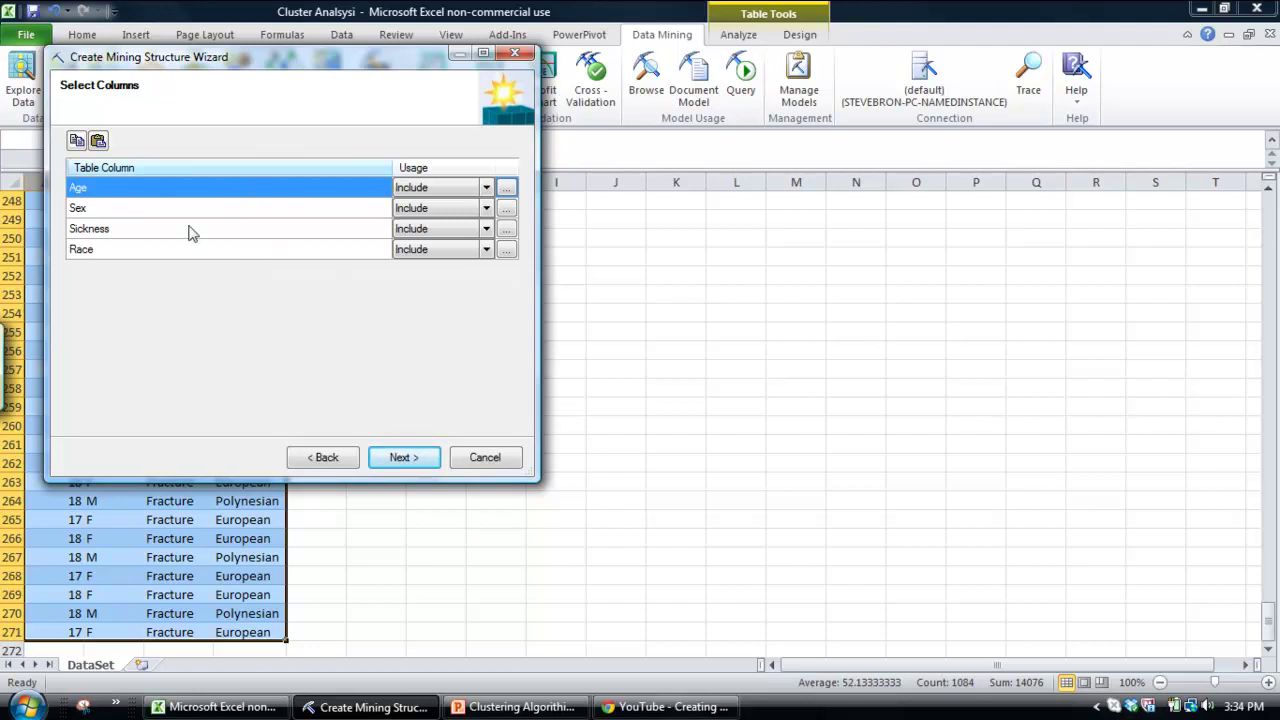
Step: Keep Age, Sex, Sickness and Race all set to Include and continue
{"action": "left_click", "coordinate": [486, 188]}
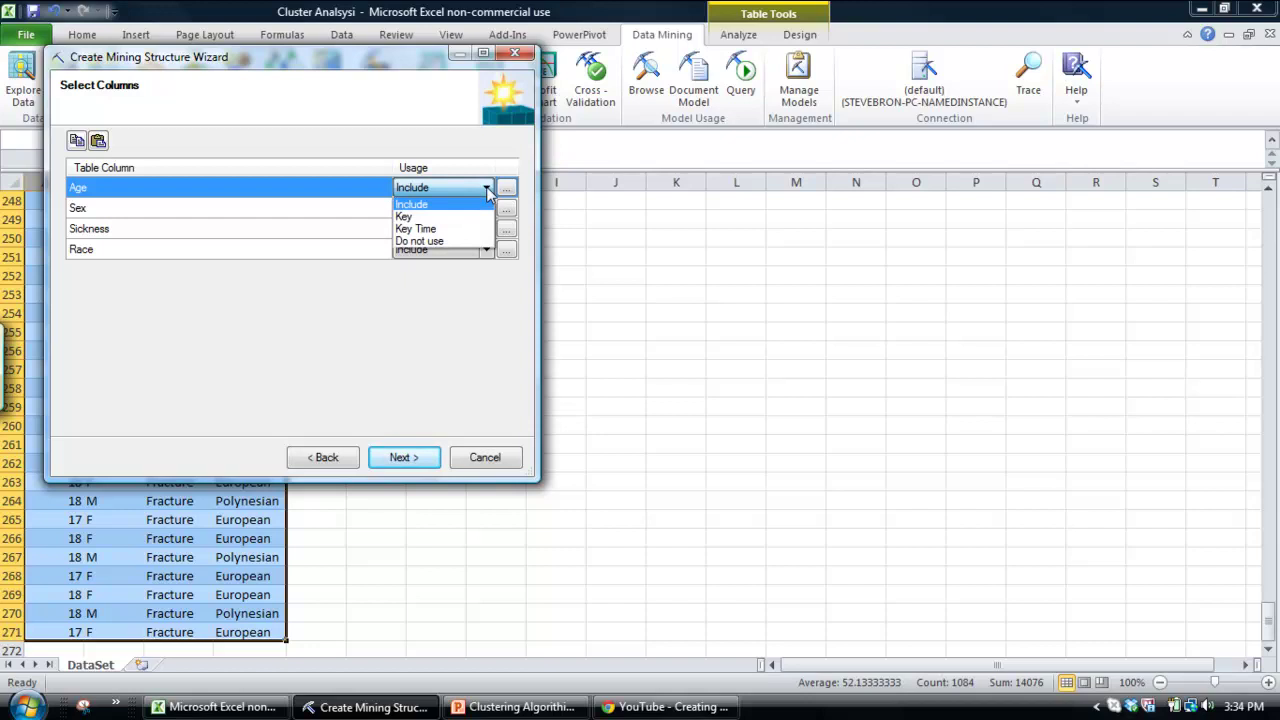
{"action": "left_click", "coordinate": [488, 191]}
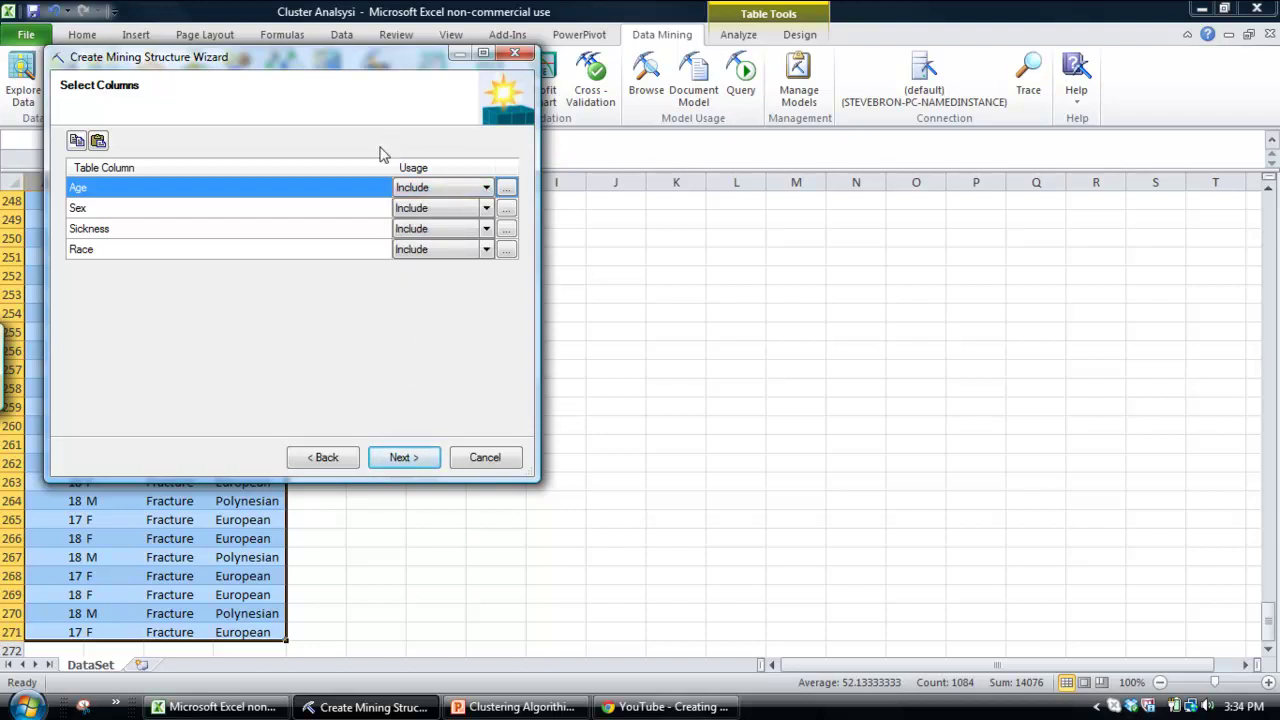
{"action": "left_click", "coordinate": [486, 191]}
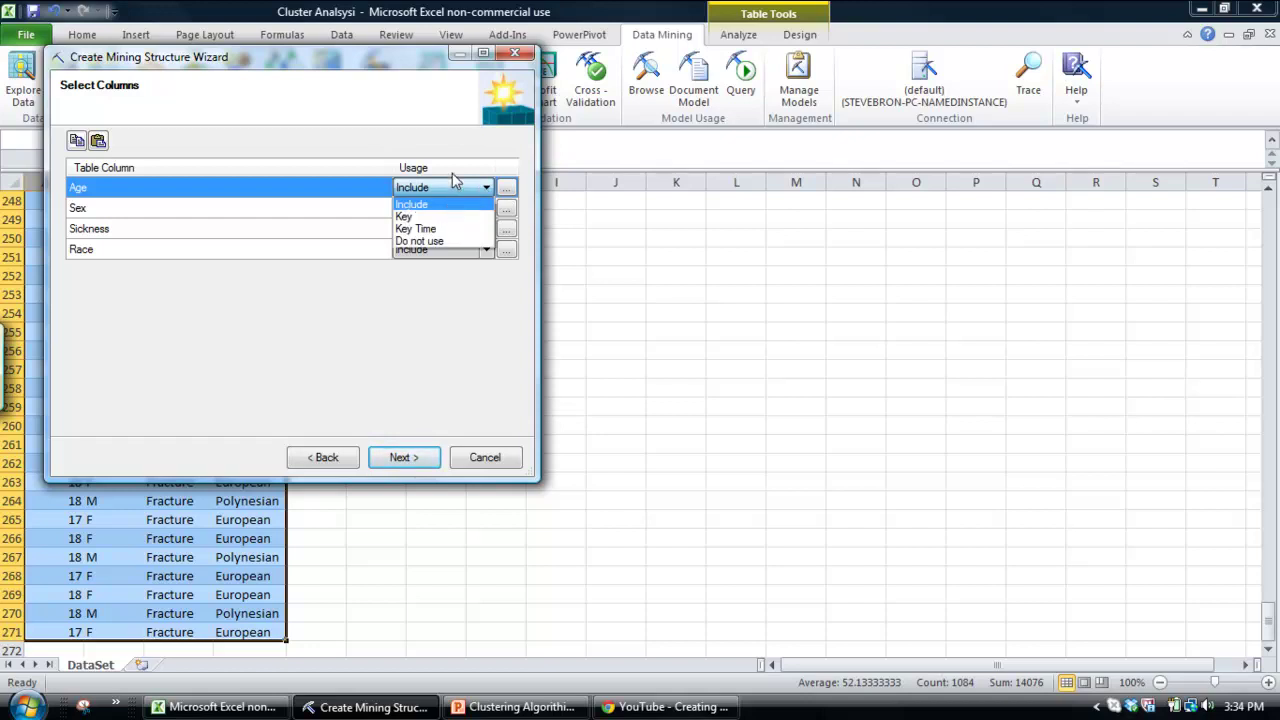
{"action": "left_click", "coordinate": [459, 130]}
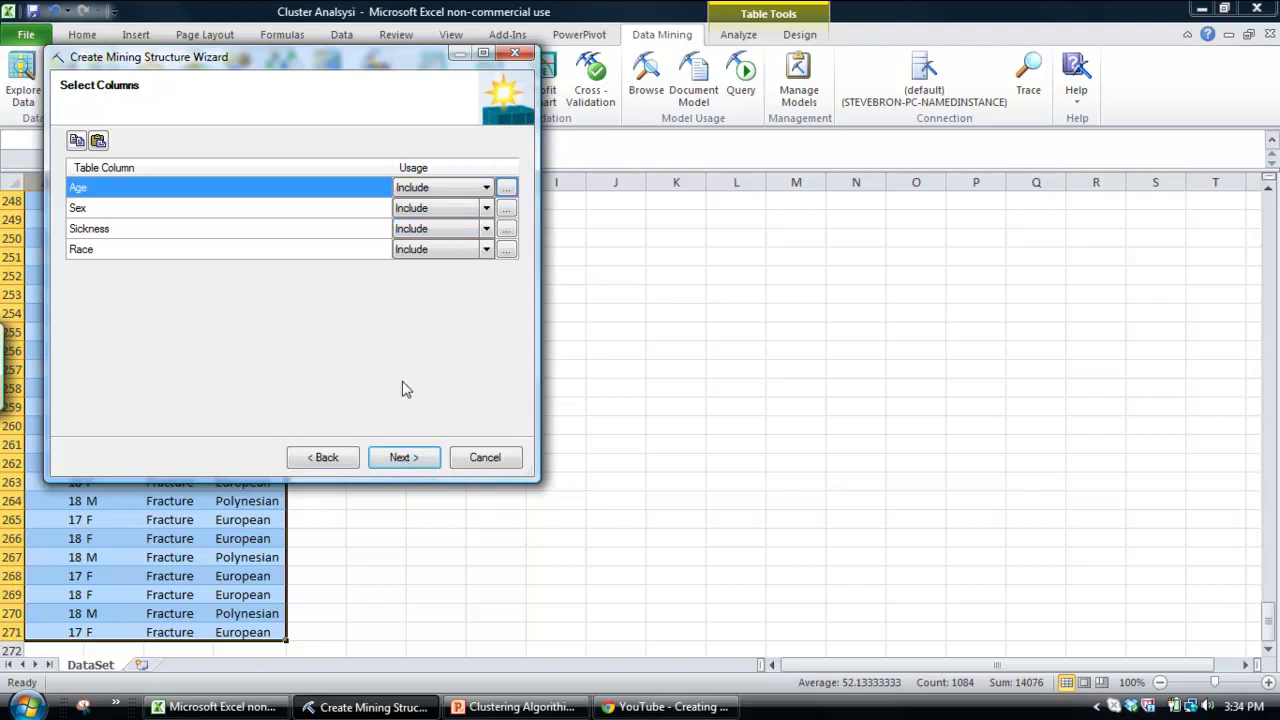
{"action": "left_click", "coordinate": [402, 457]}
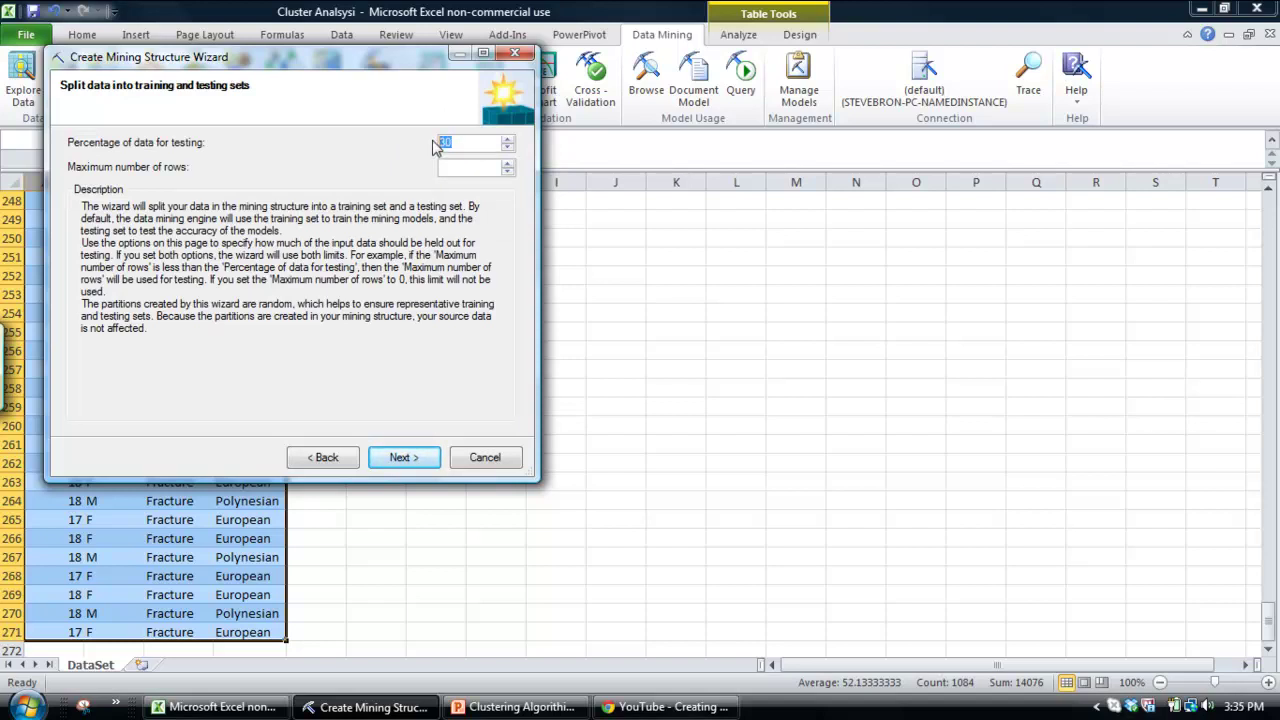
Step: Hold out 0 percent for testing and name the structure 'Cluster Structure'
{"action": "type", "text": "0"}
{"action": "left_click", "coordinate": [402, 457]}
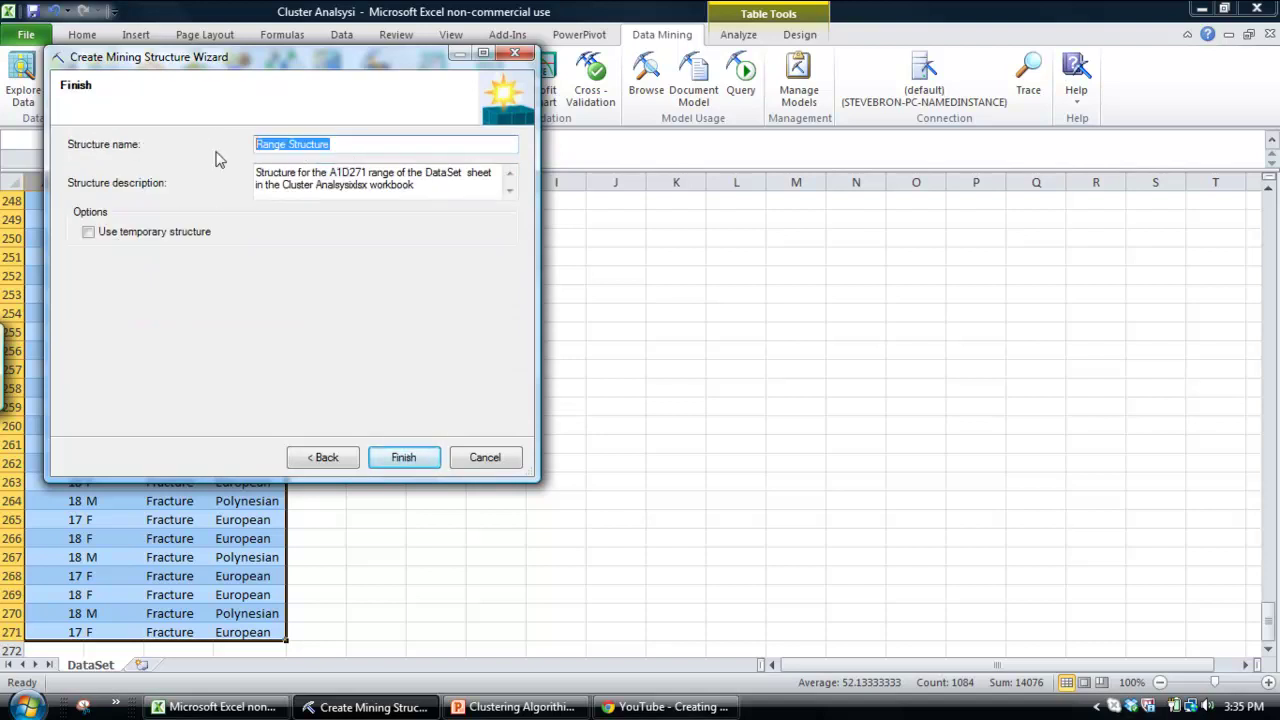
{"action": "type", "text": "Cluster"}
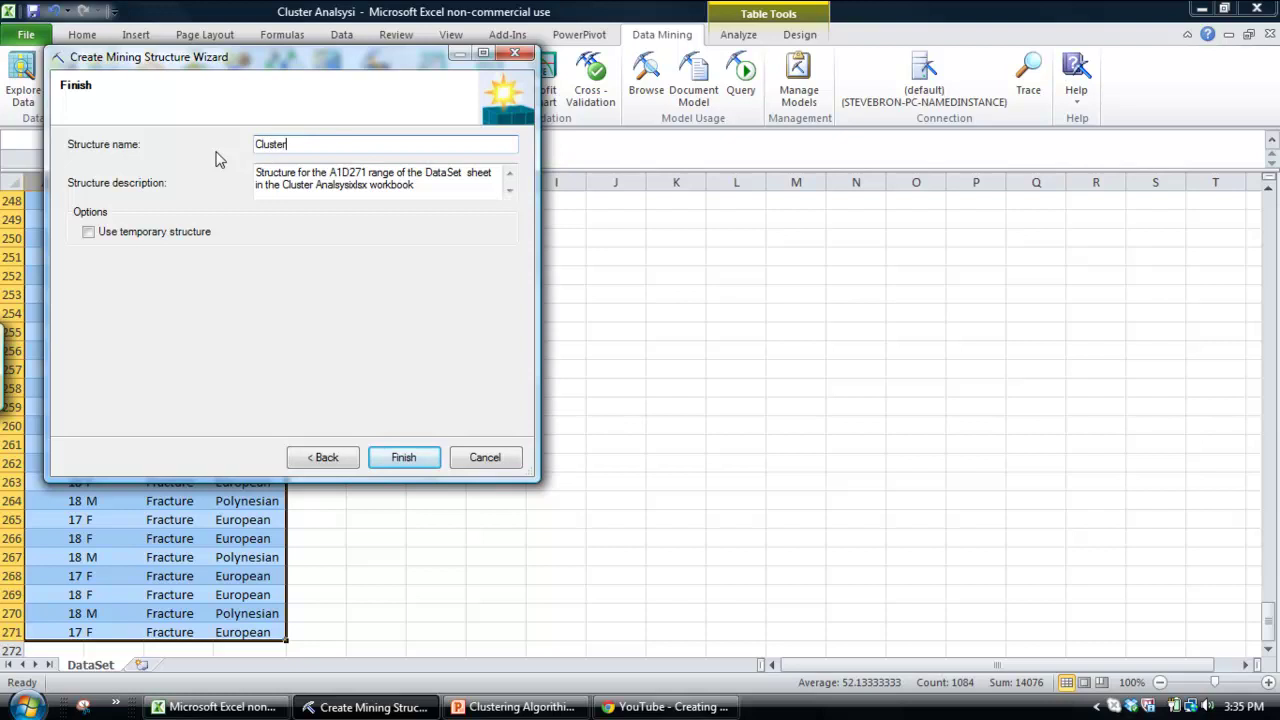
{"action": "type", "text": " Structure"}
{"action": "left_click", "coordinate": [406, 456]}
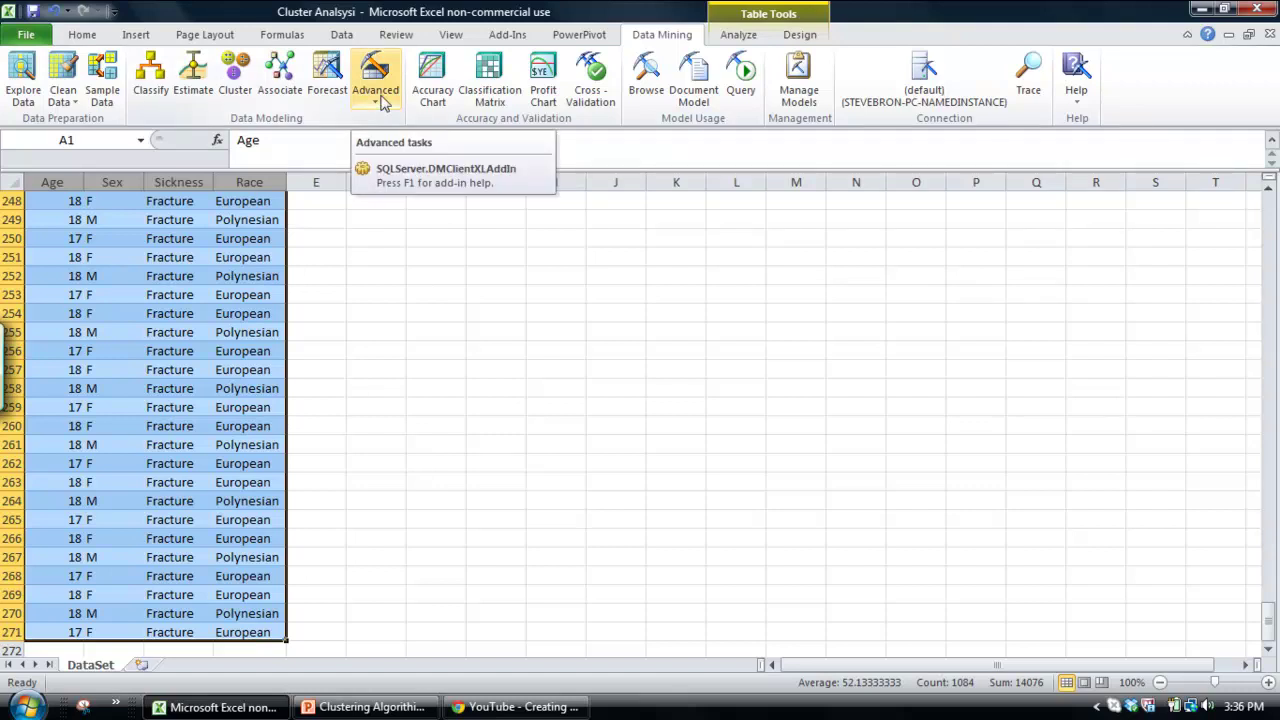
Step: Start adding a new model to the existing Cluster Structure
{"action": "left_click", "coordinate": [383, 103]}
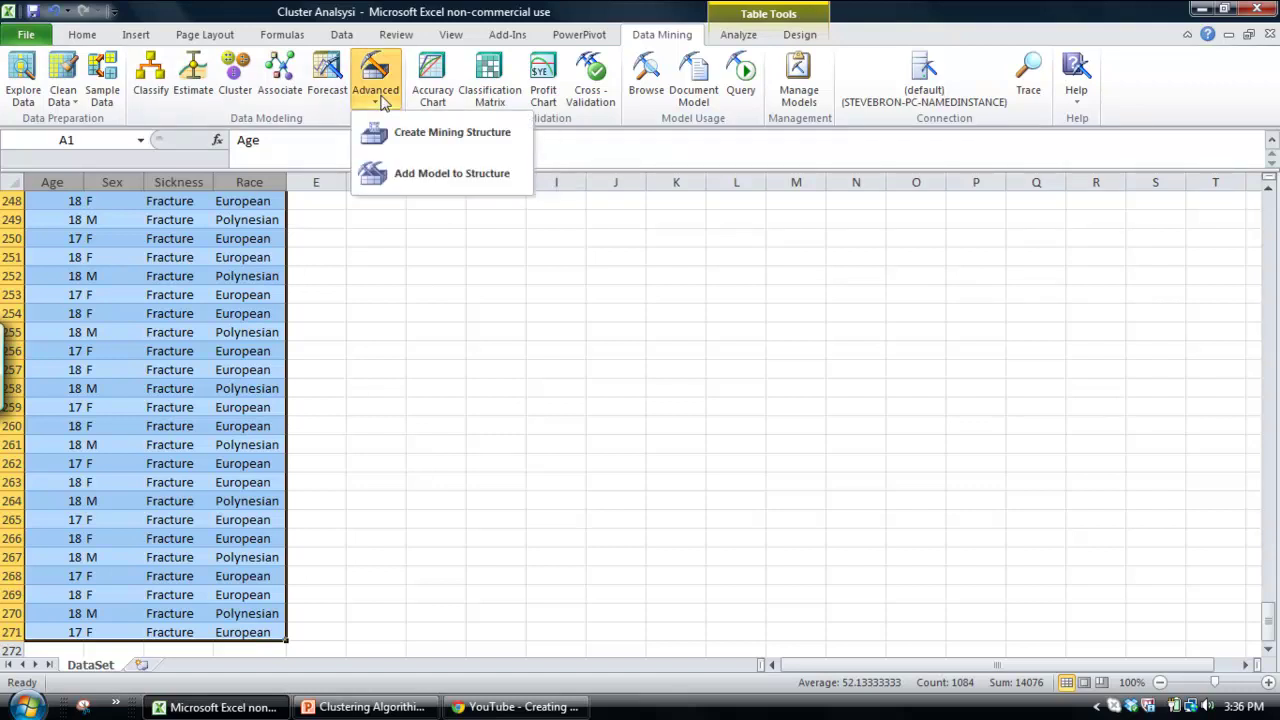
{"action": "left_click", "coordinate": [426, 180]}
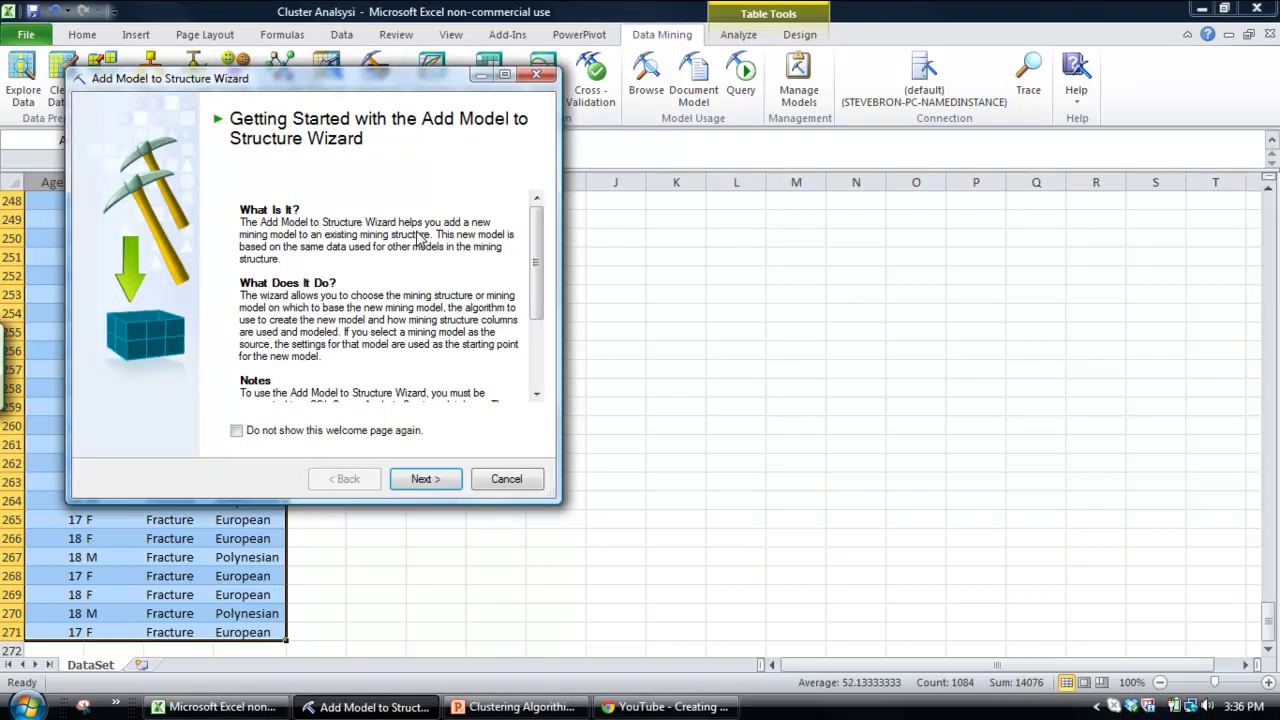
{"action": "left_click", "coordinate": [425, 481]}
{"action": "left_click", "coordinate": [156, 203]}
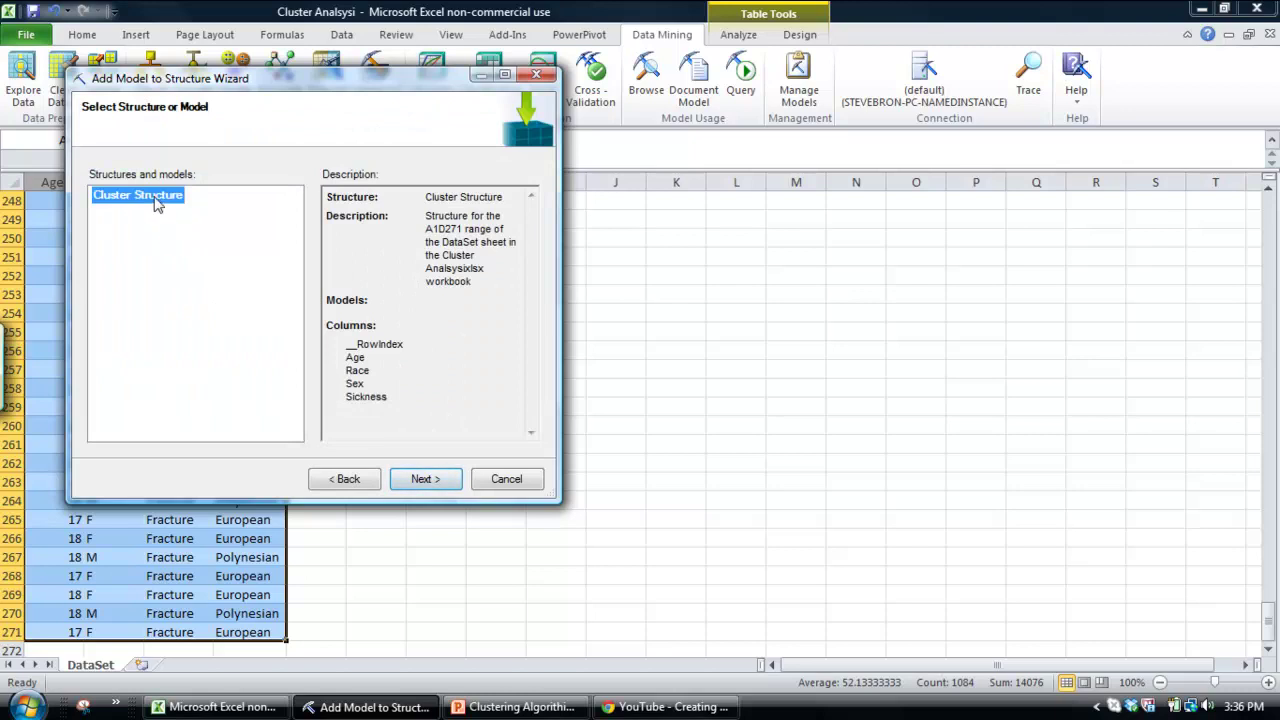
{"action": "left_click", "coordinate": [425, 479]}
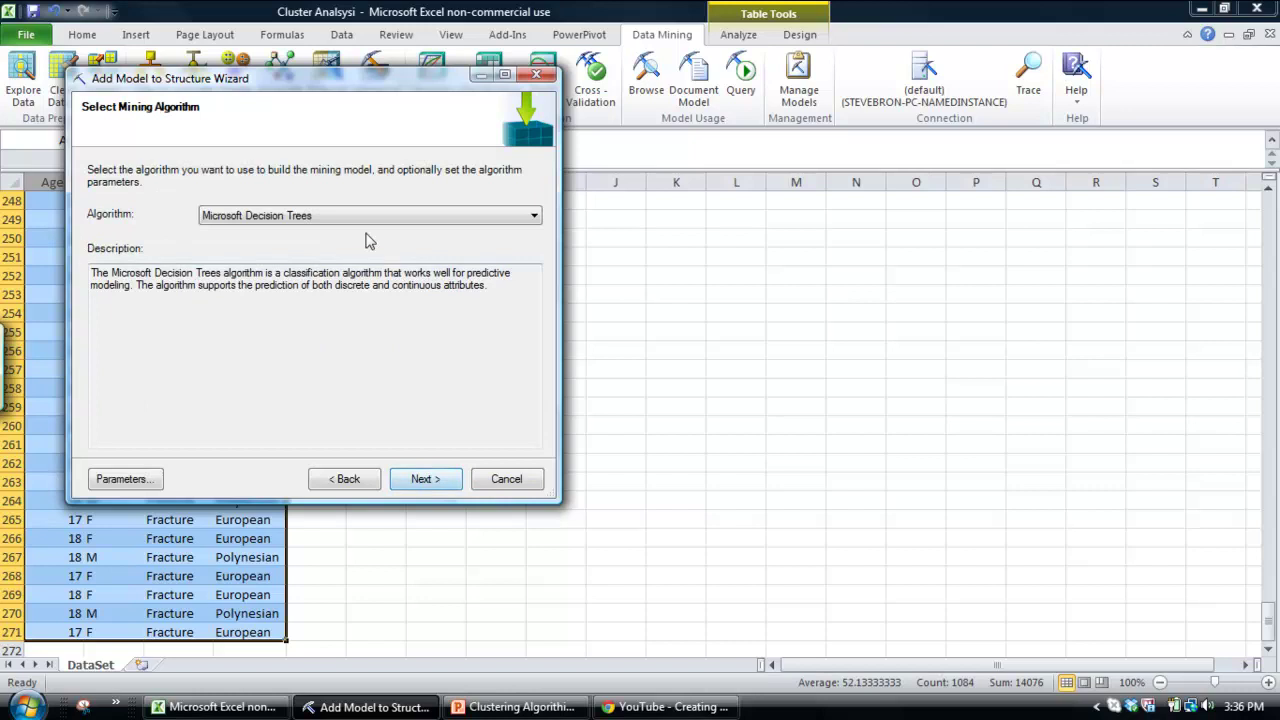
Step: Choose the Microsoft Clustering algorithm and continue to the column choices
{"action": "left_click", "coordinate": [534, 218]}
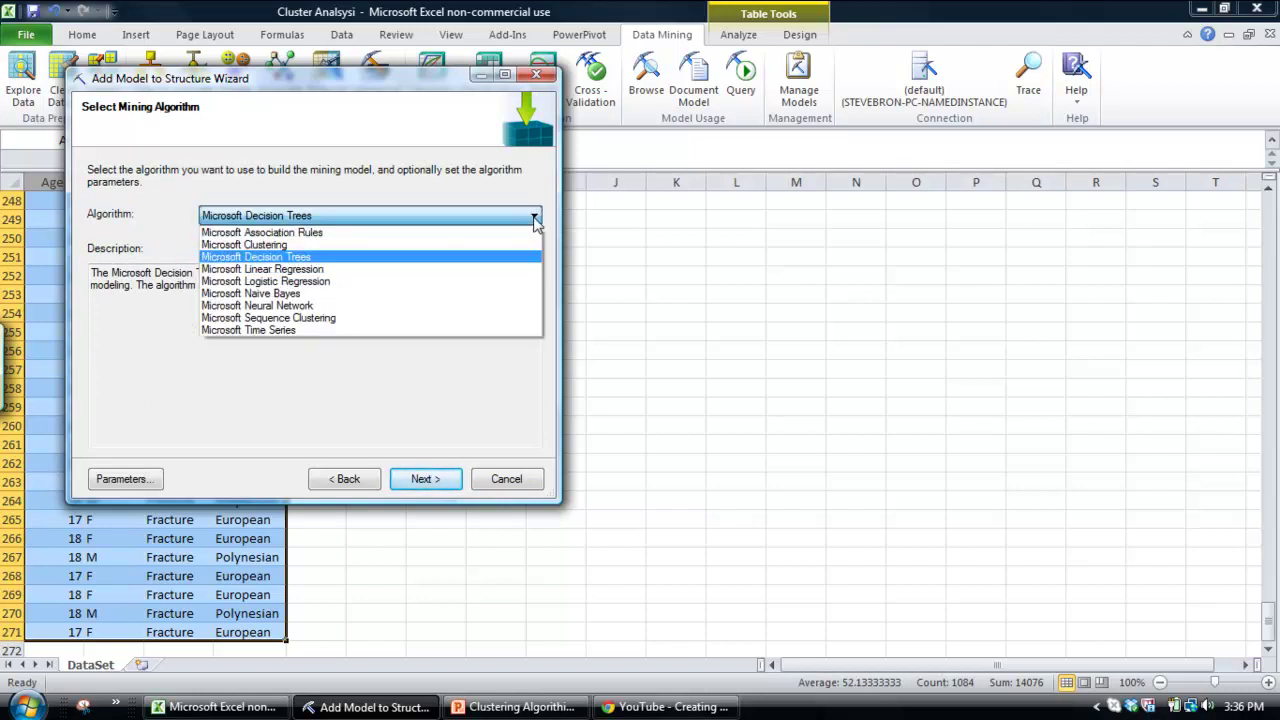
{"action": "left_click", "coordinate": [254, 248]}
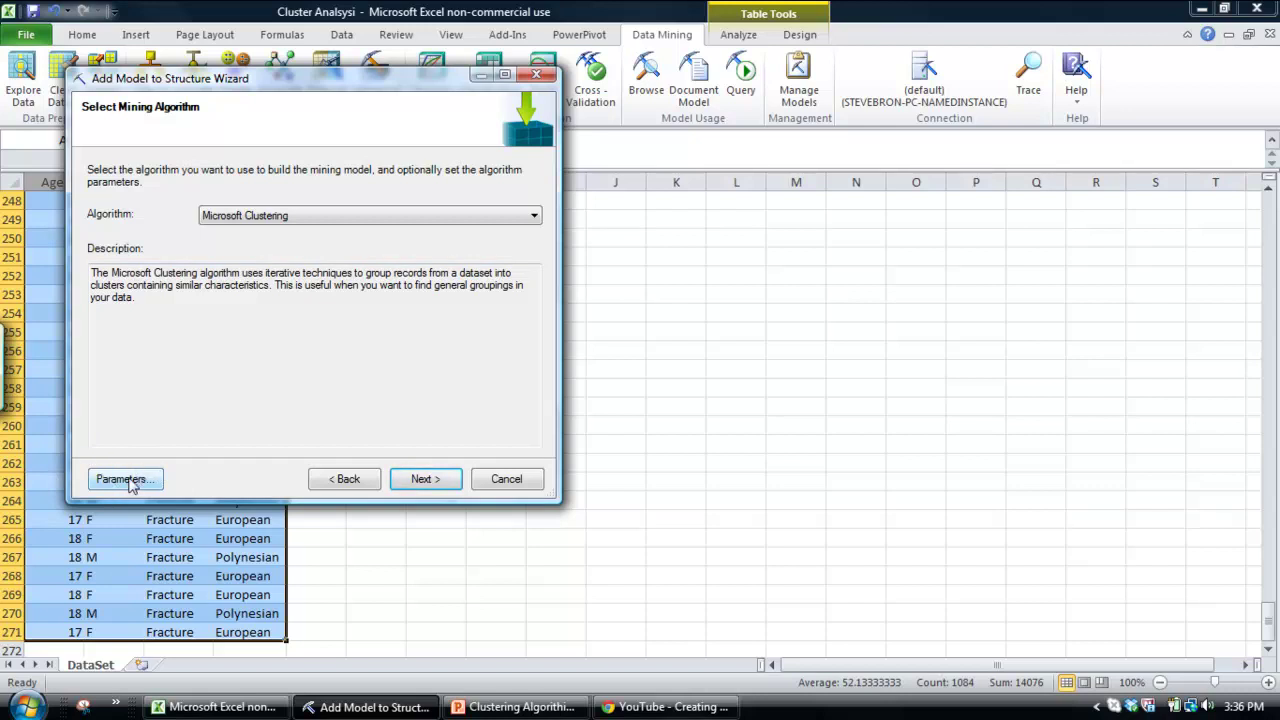
{"action": "left_click", "coordinate": [424, 480]}
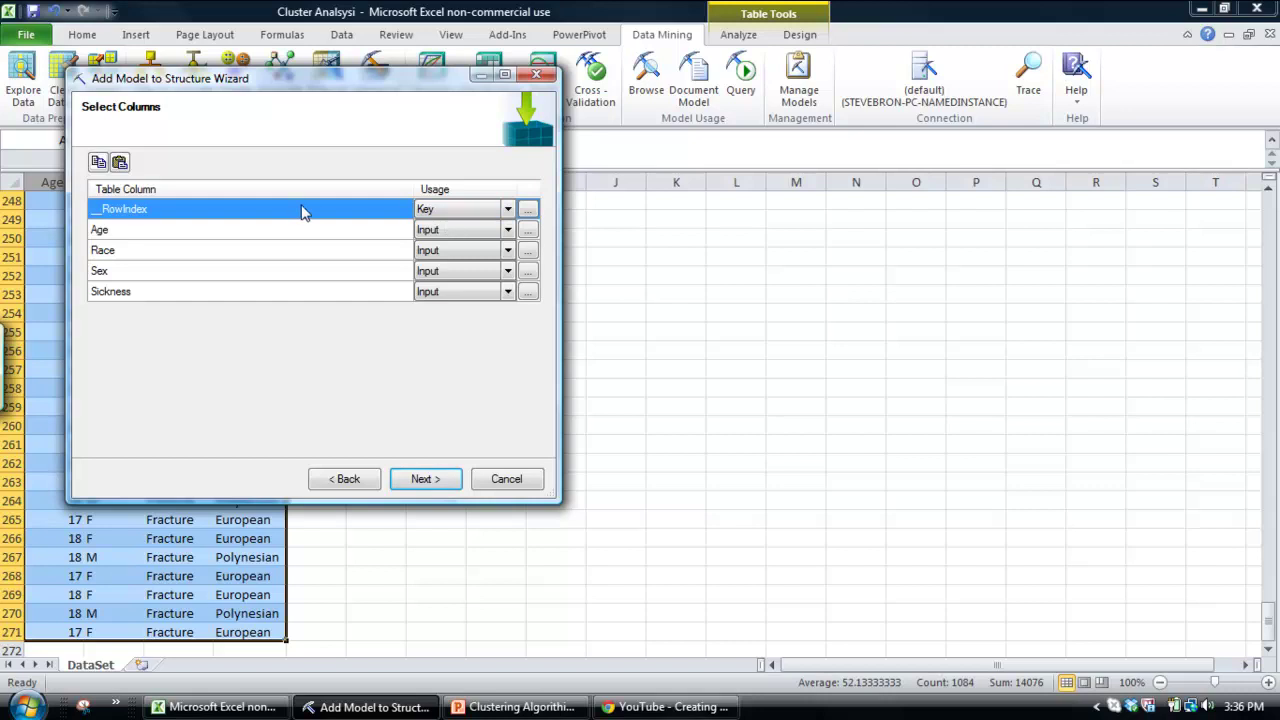
Step: Name the model 'Cluster - Model 1' and finish so it processes and opens in Browse
{"action": "left_click", "coordinate": [425, 479]}
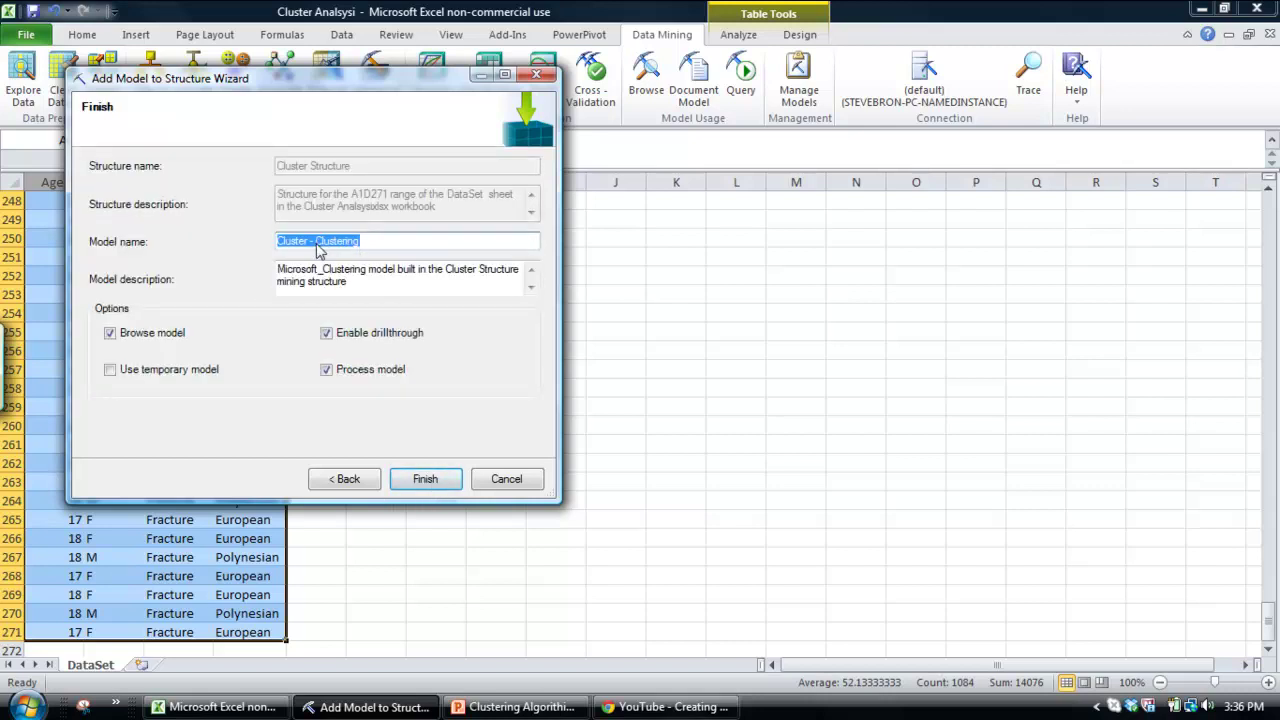
{"action": "left_click_drag", "start_coordinate": [316, 250], "coordinate": [424, 253]}
{"action": "key", "text": "BackSpace"}
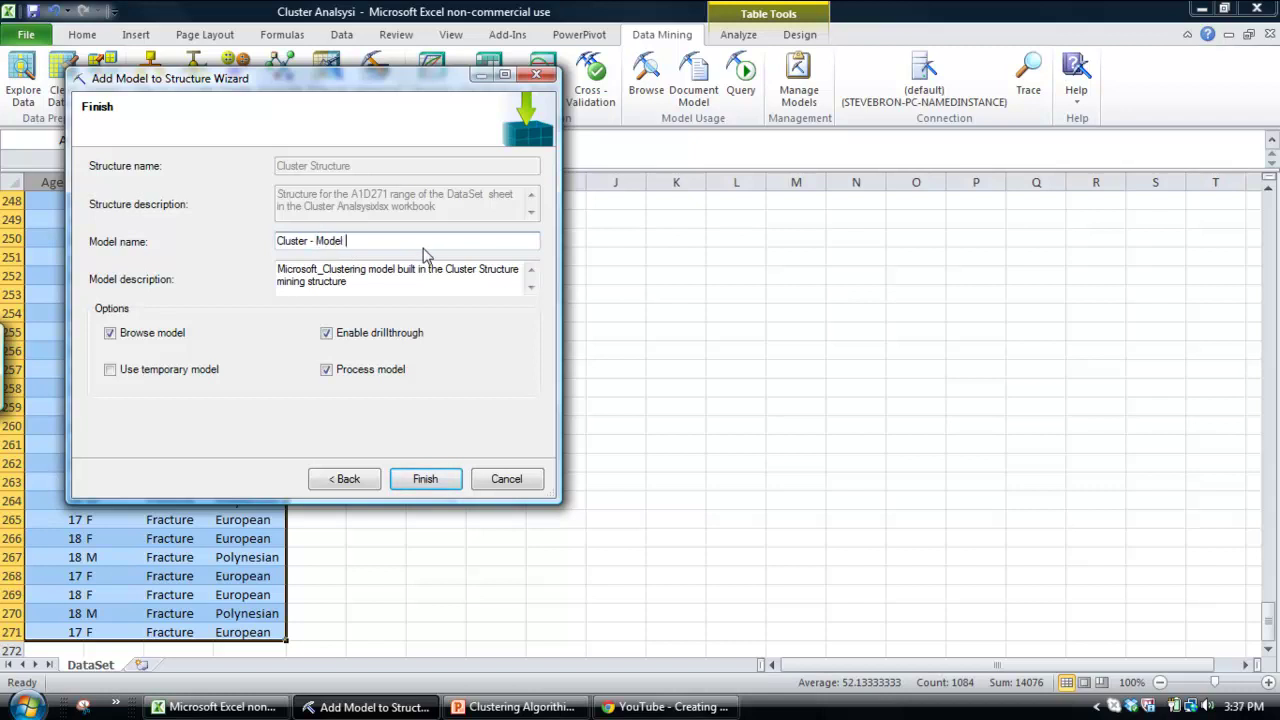
{"action": "type", "text": "Model 1"}
{"action": "left_click", "coordinate": [425, 479]}
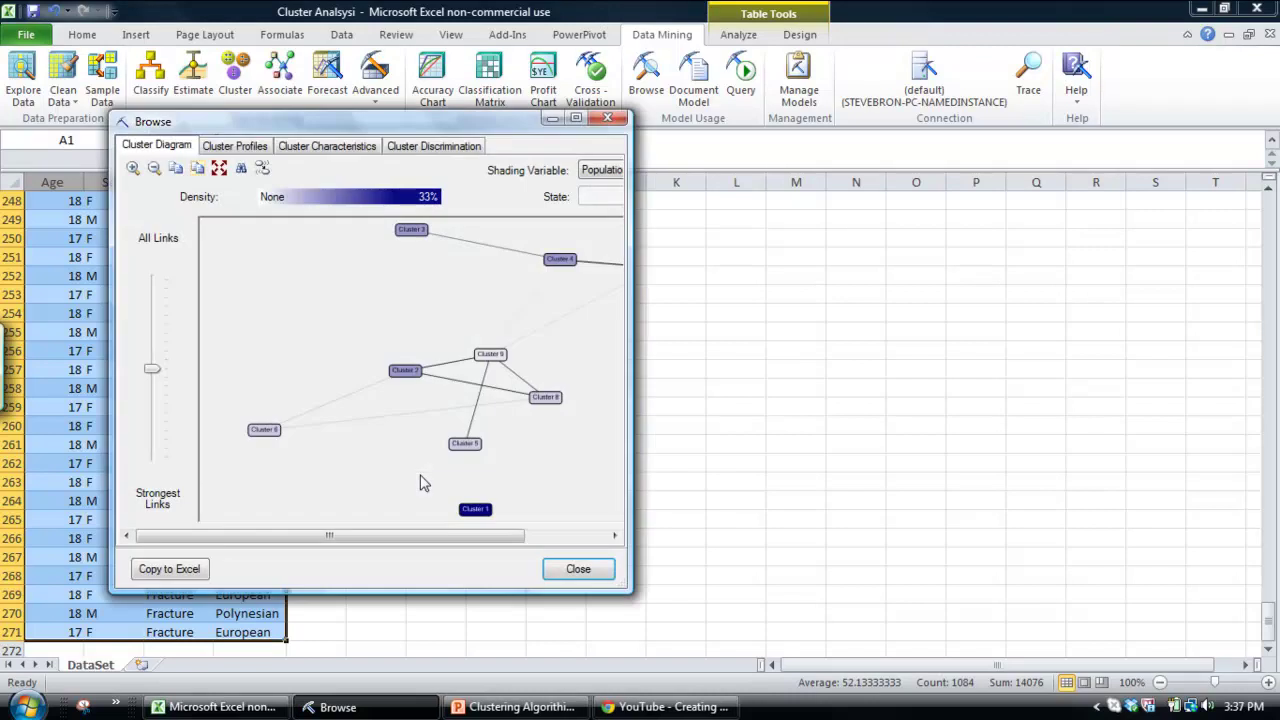
Step: Maximize the Browse window so the Cluster - Model 1 diagram fills the screen
{"action": "left_click", "coordinate": [576, 118]}
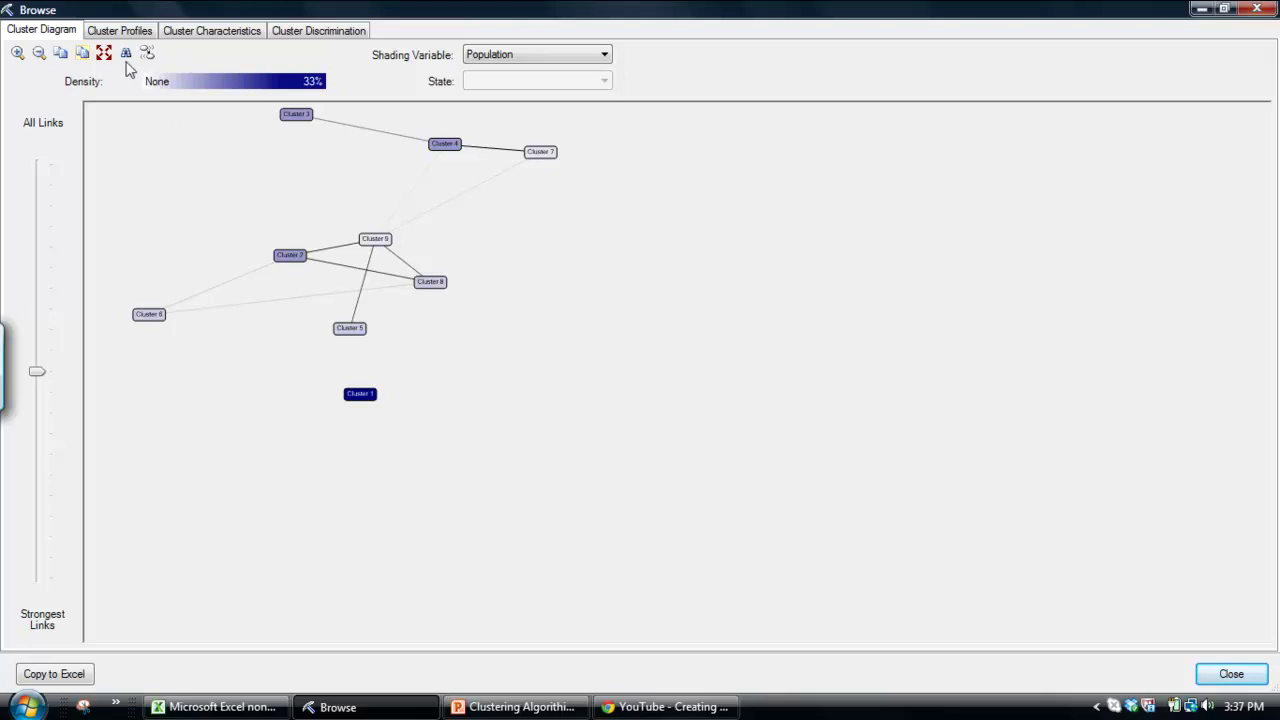
{"action": "left_click", "coordinate": [121, 31]}
{"action": "left_click", "coordinate": [219, 32]}
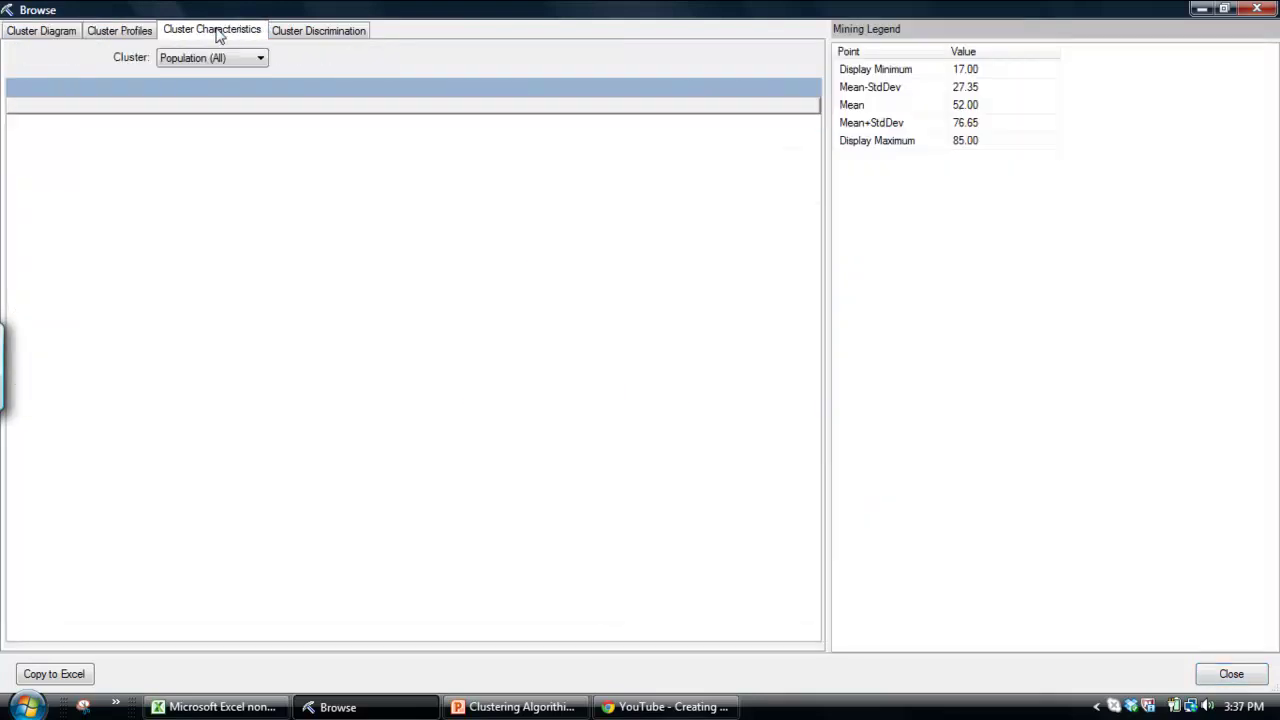
{"action": "left_click", "coordinate": [312, 32]}
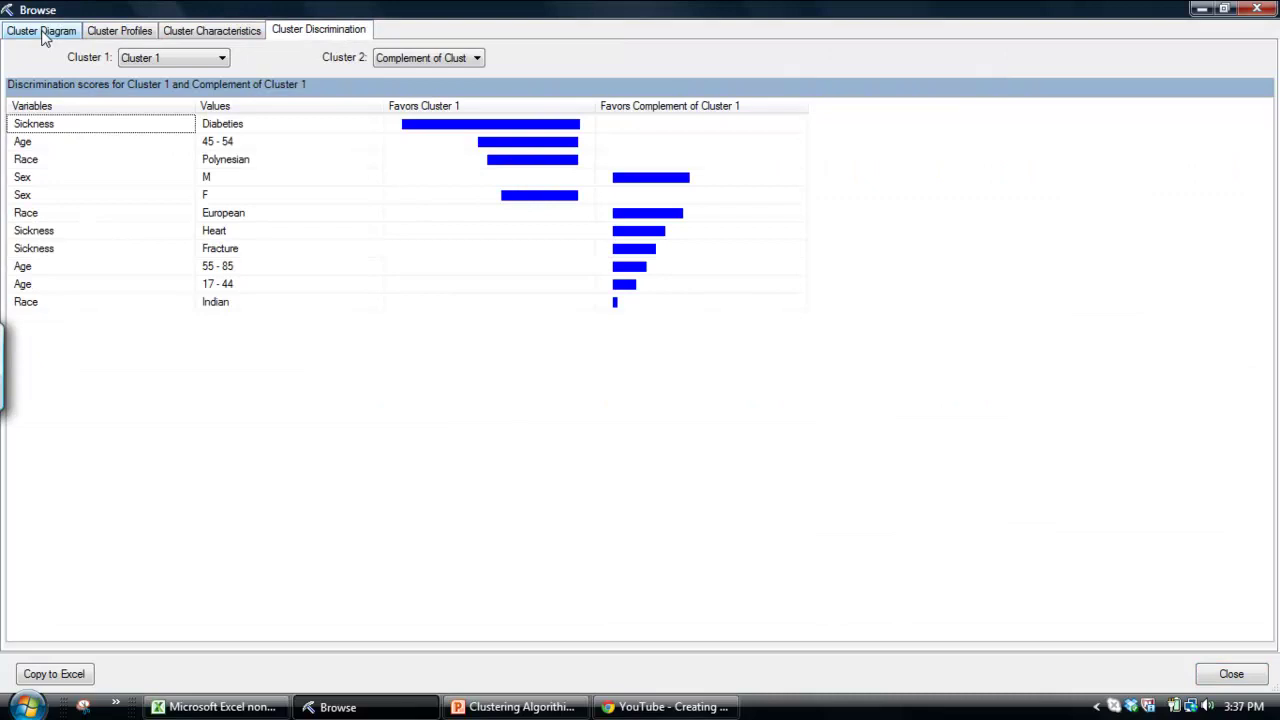
{"action": "left_click", "coordinate": [43, 34]}
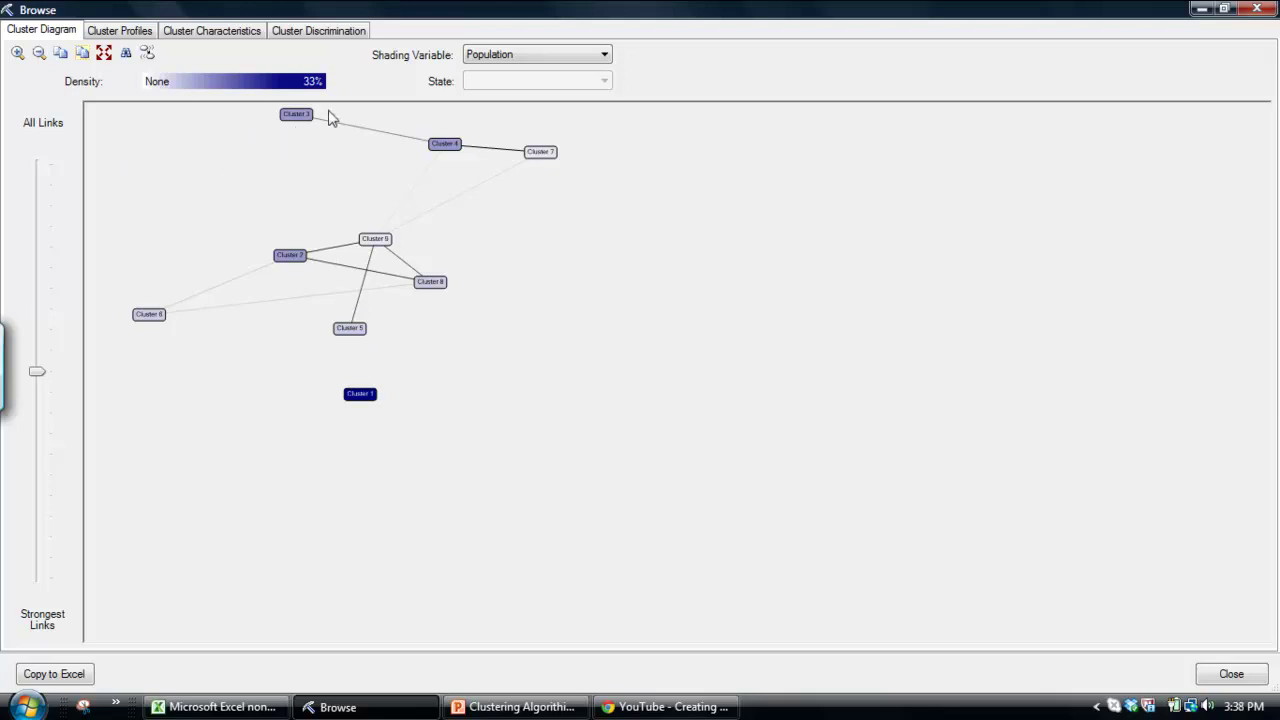
Step: Lower the link slider to Strongest Links, then raise it toward All Links to reveal weaker links
{"action": "mouse_move", "coordinate": [313, 117]}
{"action": "left_click_drag", "start_coordinate": [37, 374], "coordinate": [37, 584]}
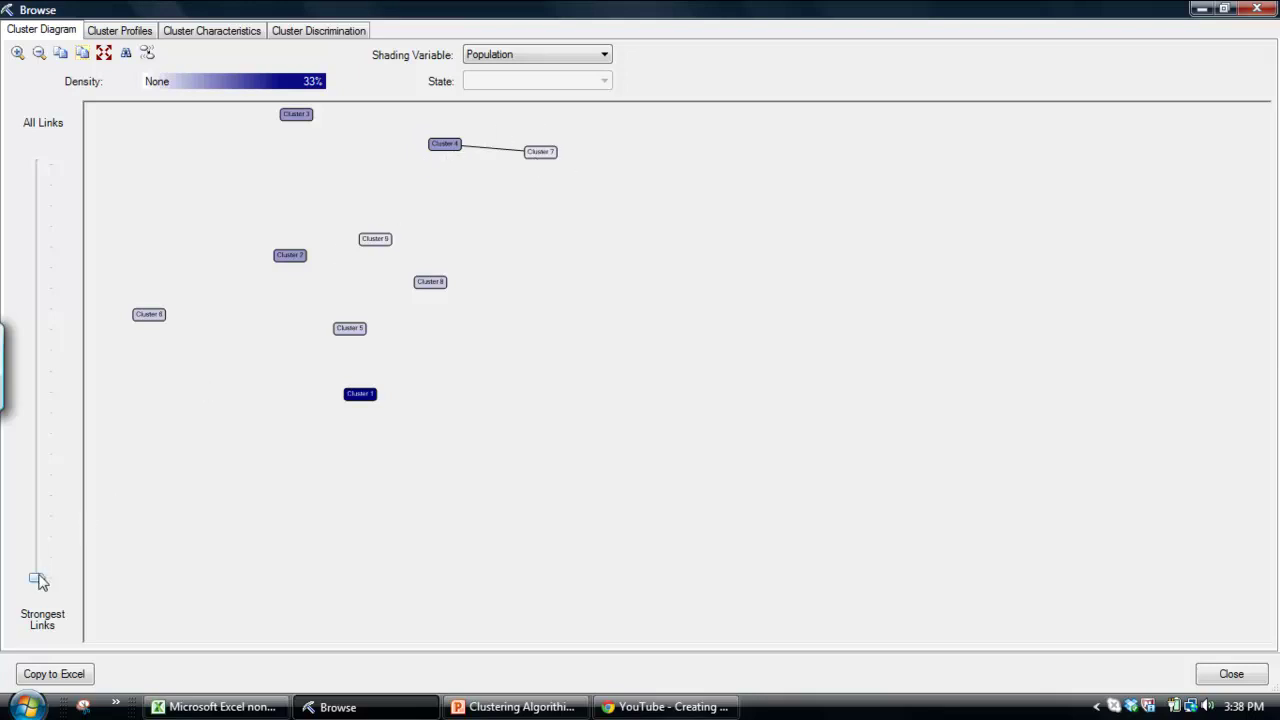
{"action": "left_click_drag", "start_coordinate": [38, 578], "coordinate": [66, 296]}
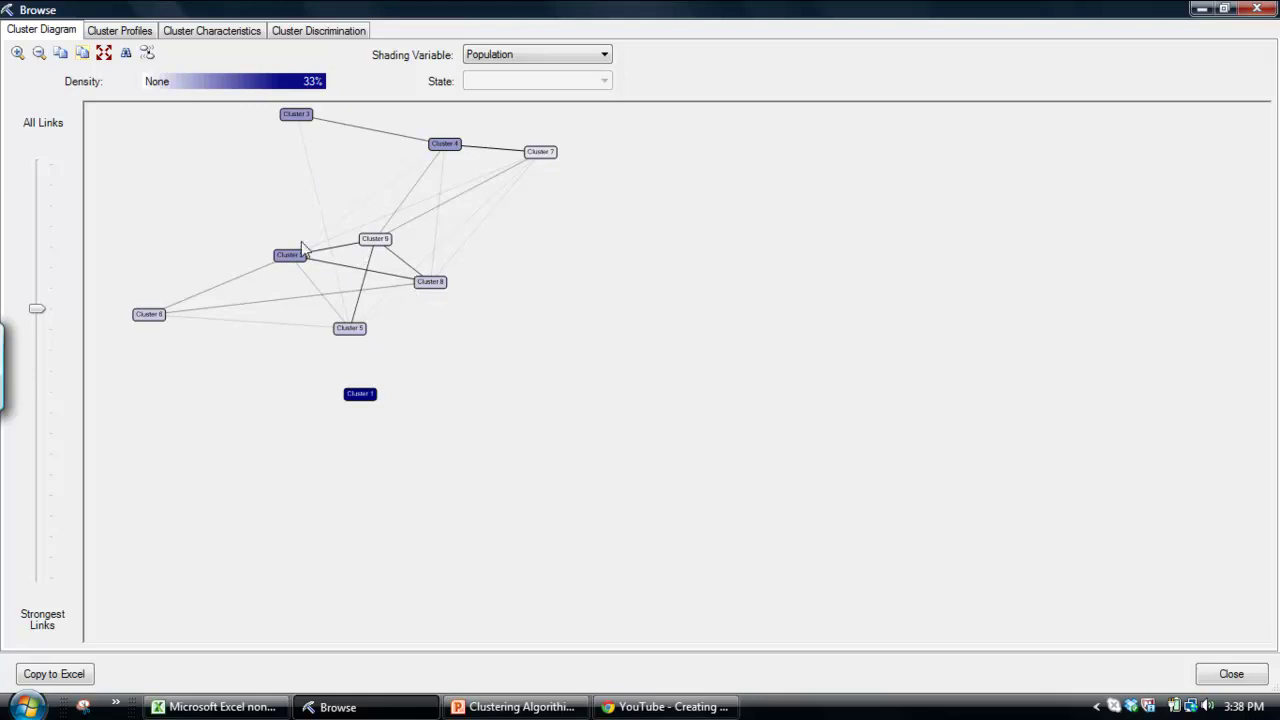
{"action": "left_click", "coordinate": [603, 57]}
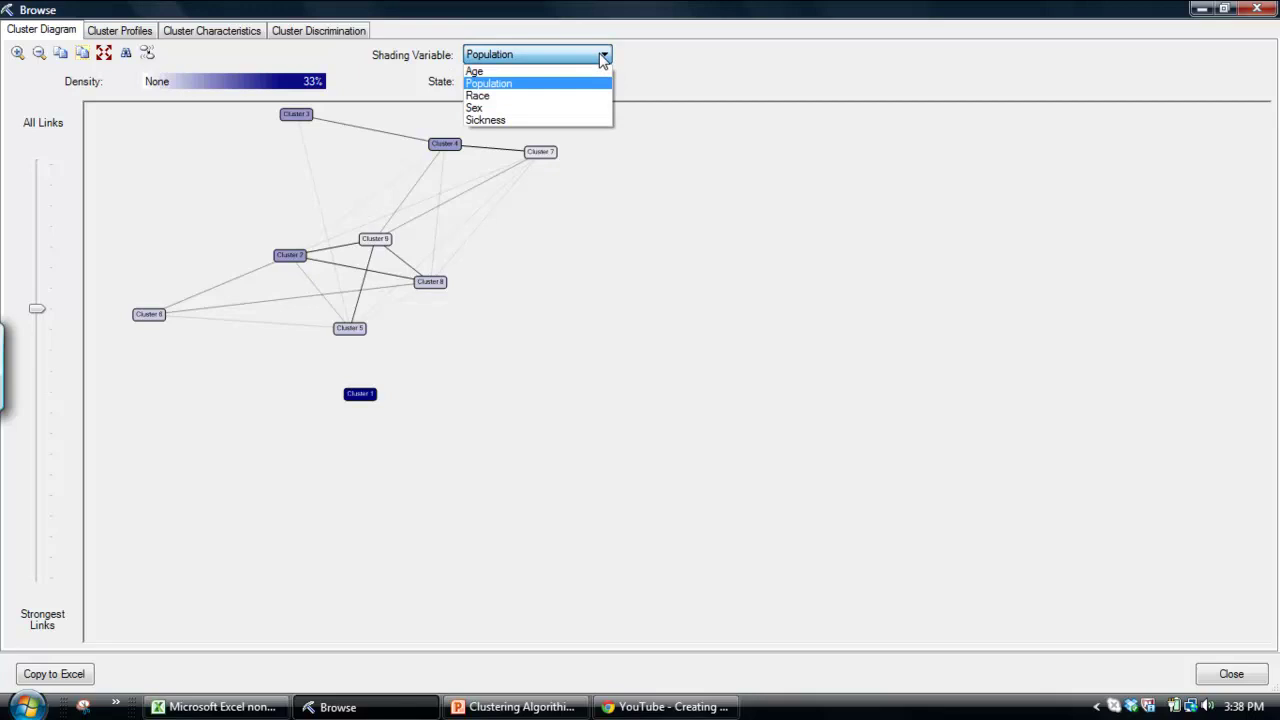
{"action": "left_click", "coordinate": [350, 68]}
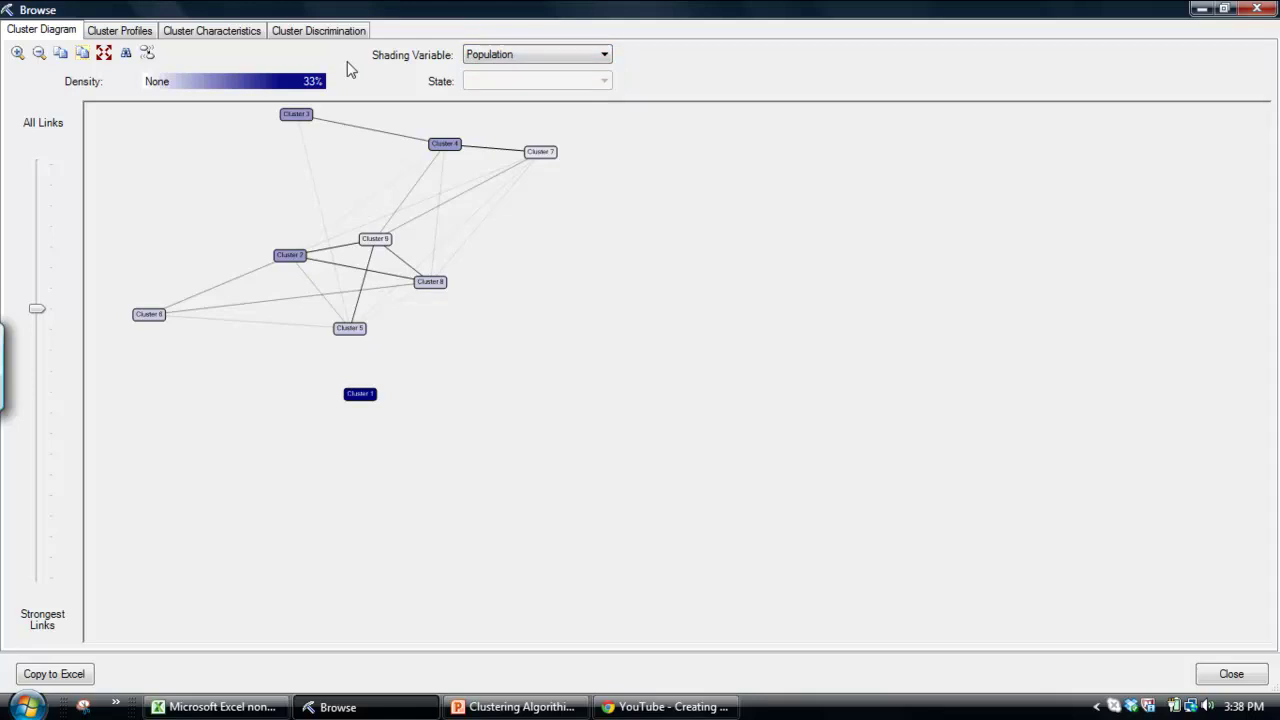
Step: Show Cluster Profiles for every cluster, sorting rows by Population, Cluster 4 and Cluster 1
{"action": "left_click", "coordinate": [130, 33]}
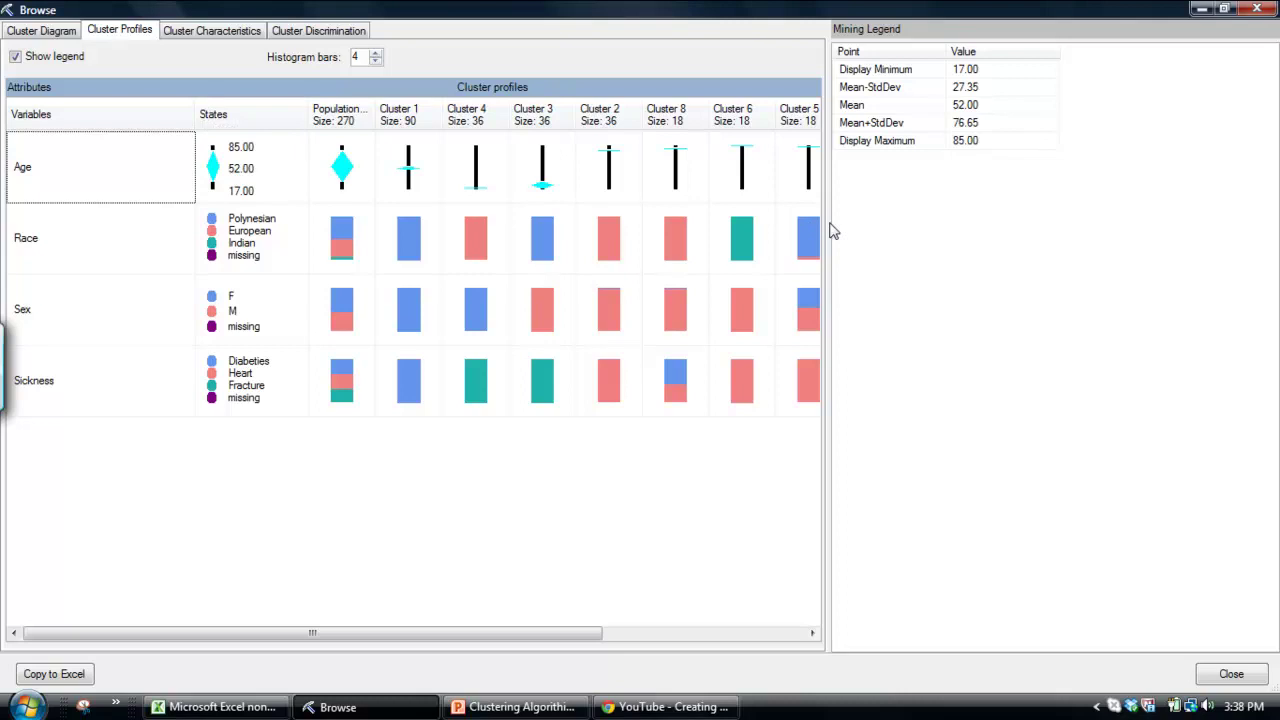
{"action": "left_click_drag", "start_coordinate": [830, 230], "coordinate": [1144, 217]}
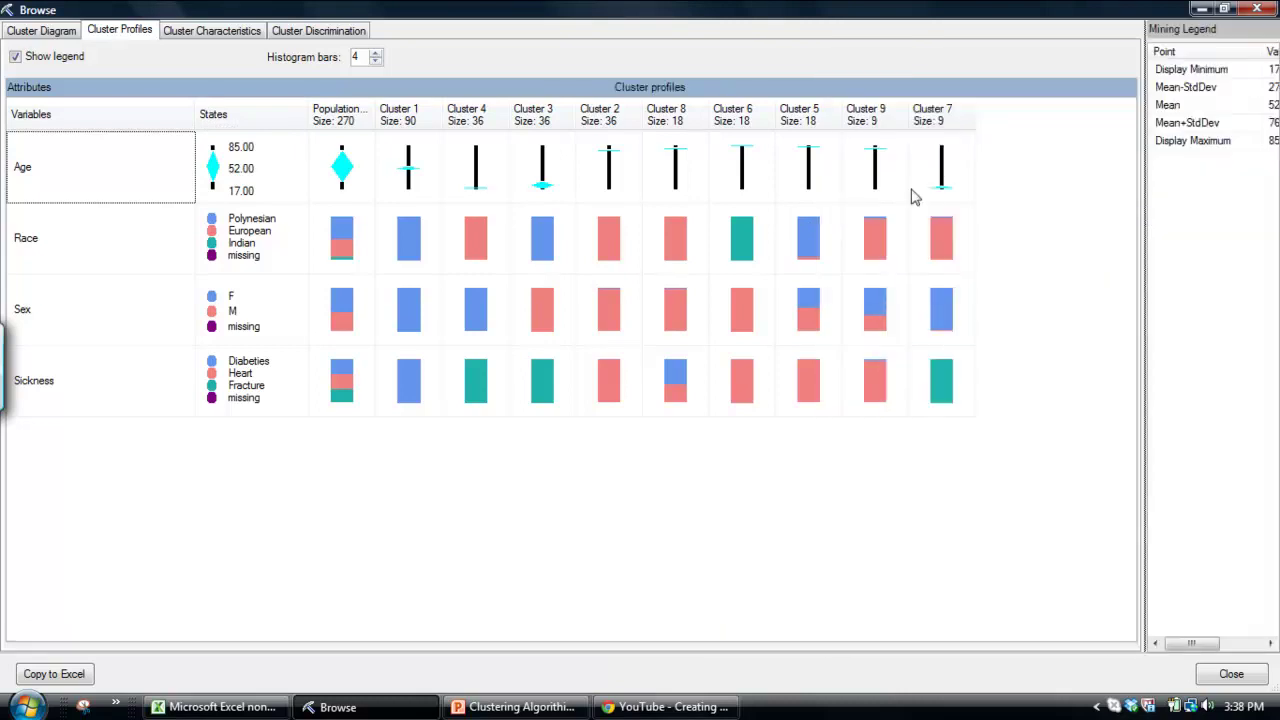
{"action": "left_click", "coordinate": [343, 115]}
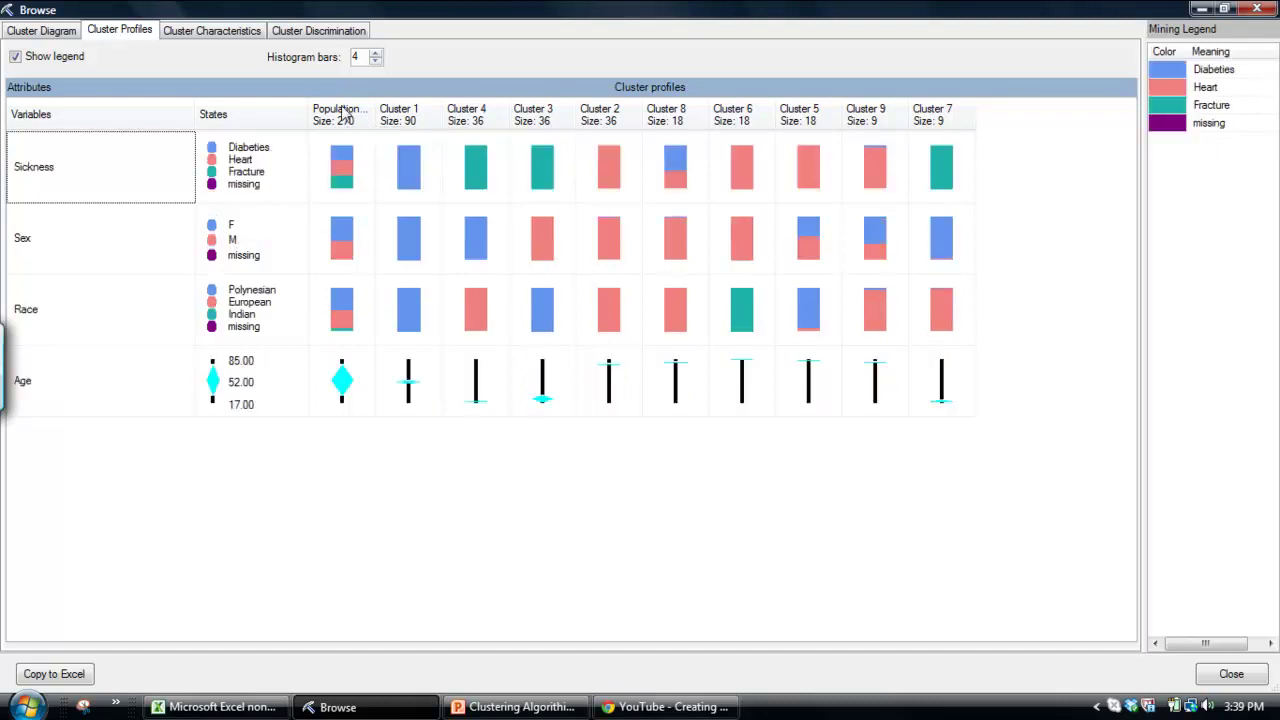
{"action": "left_click", "coordinate": [413, 115]}
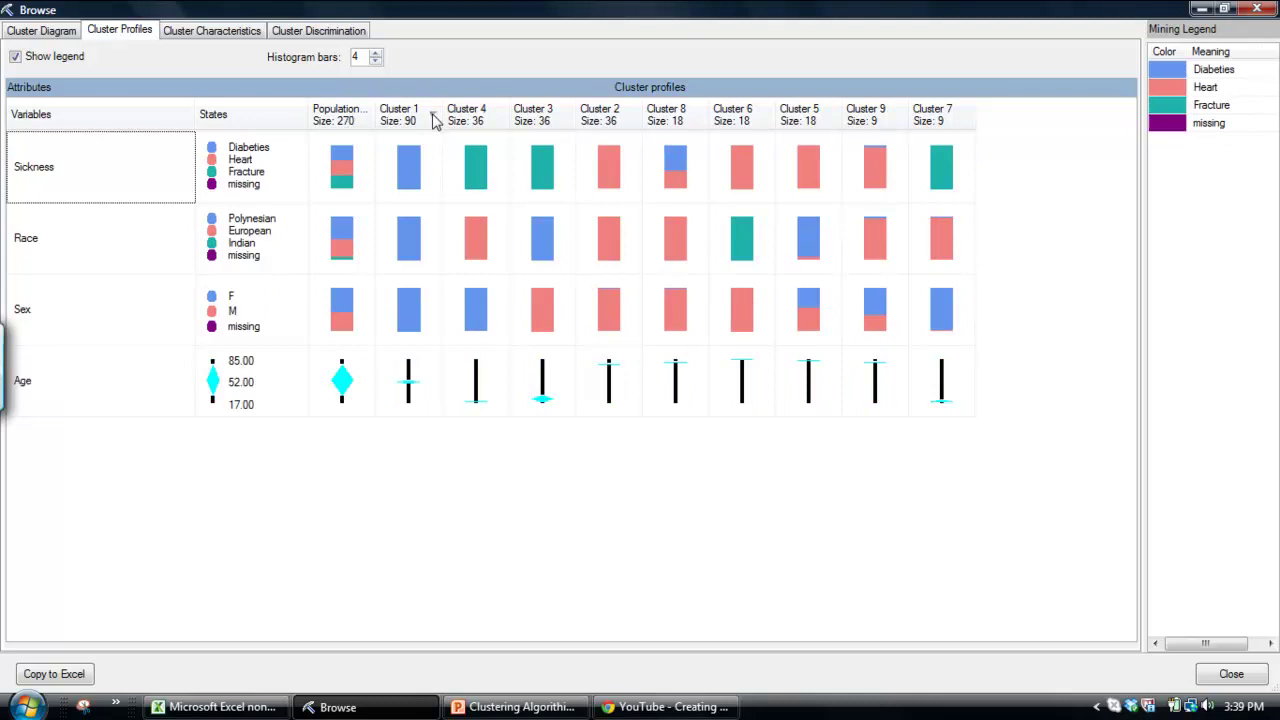
{"action": "left_click", "coordinate": [433, 120]}
{"action": "left_click", "coordinate": [475, 118]}
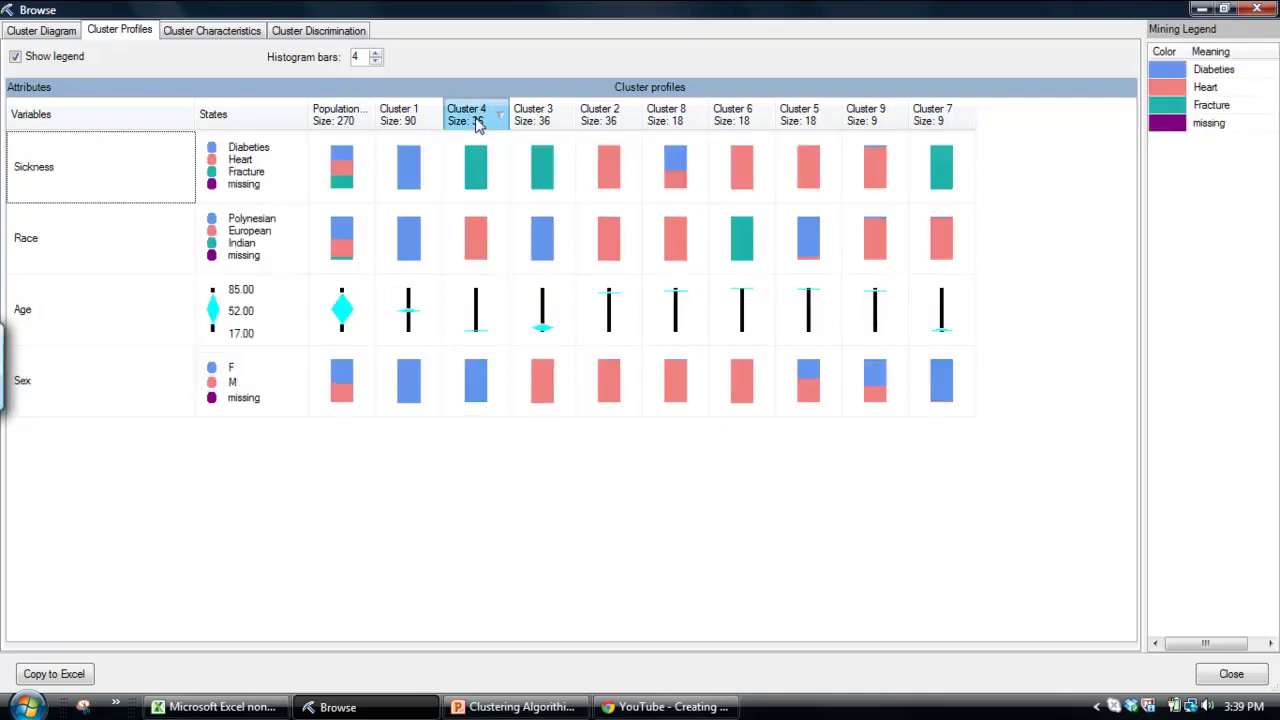
{"action": "left_click", "coordinate": [420, 115]}
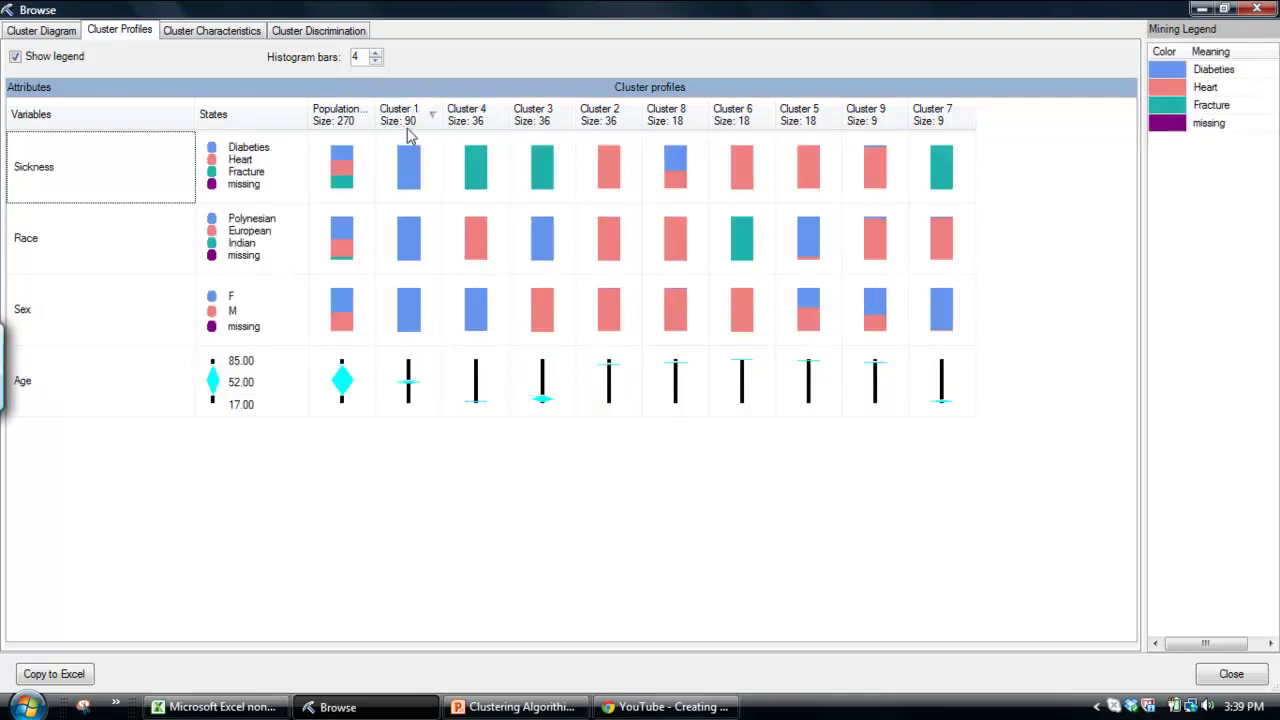
{"action": "left_click", "coordinate": [408, 168]}
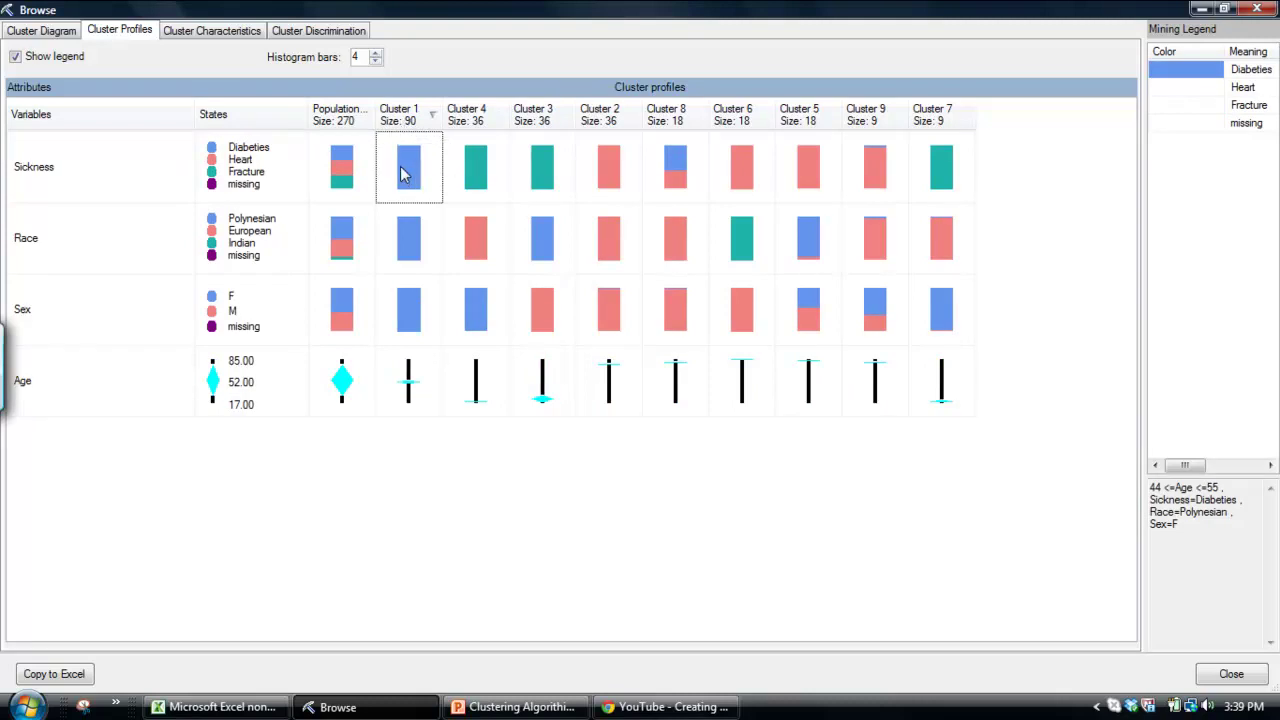
{"action": "mouse_move", "coordinate": [404, 174]}
{"action": "left_click", "coordinate": [414, 243]}
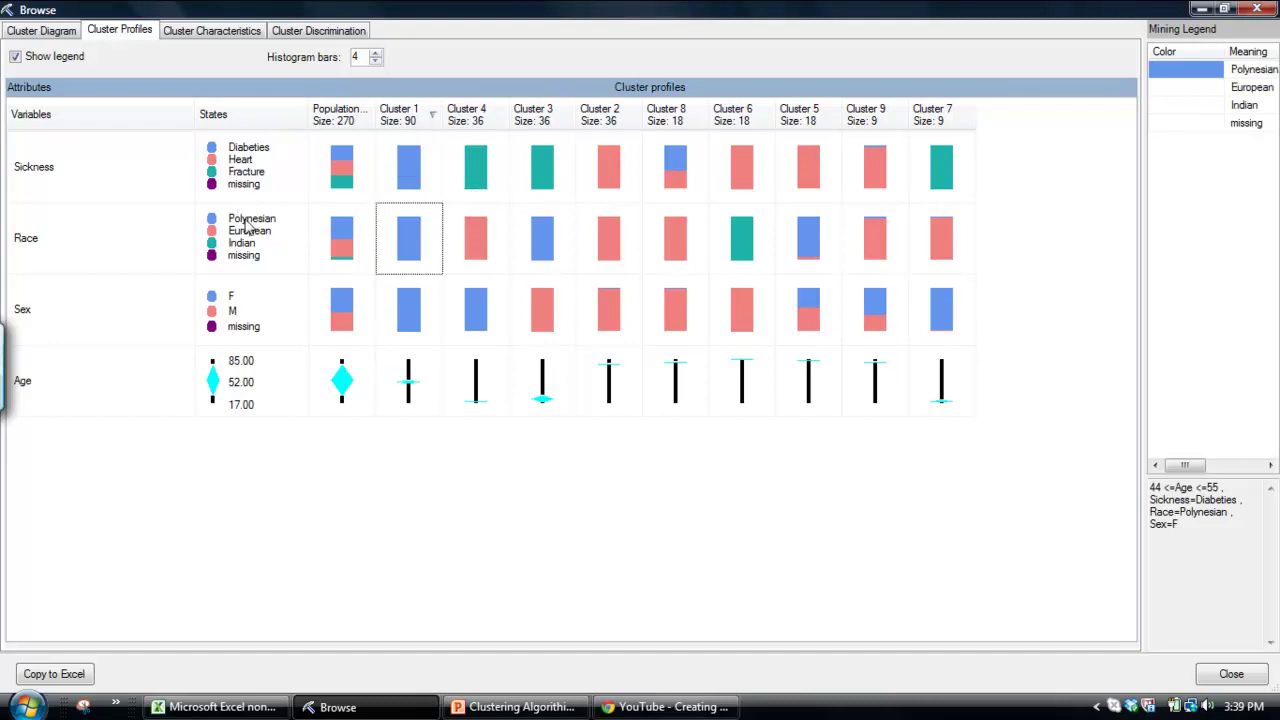
{"action": "left_click", "coordinate": [405, 333]}
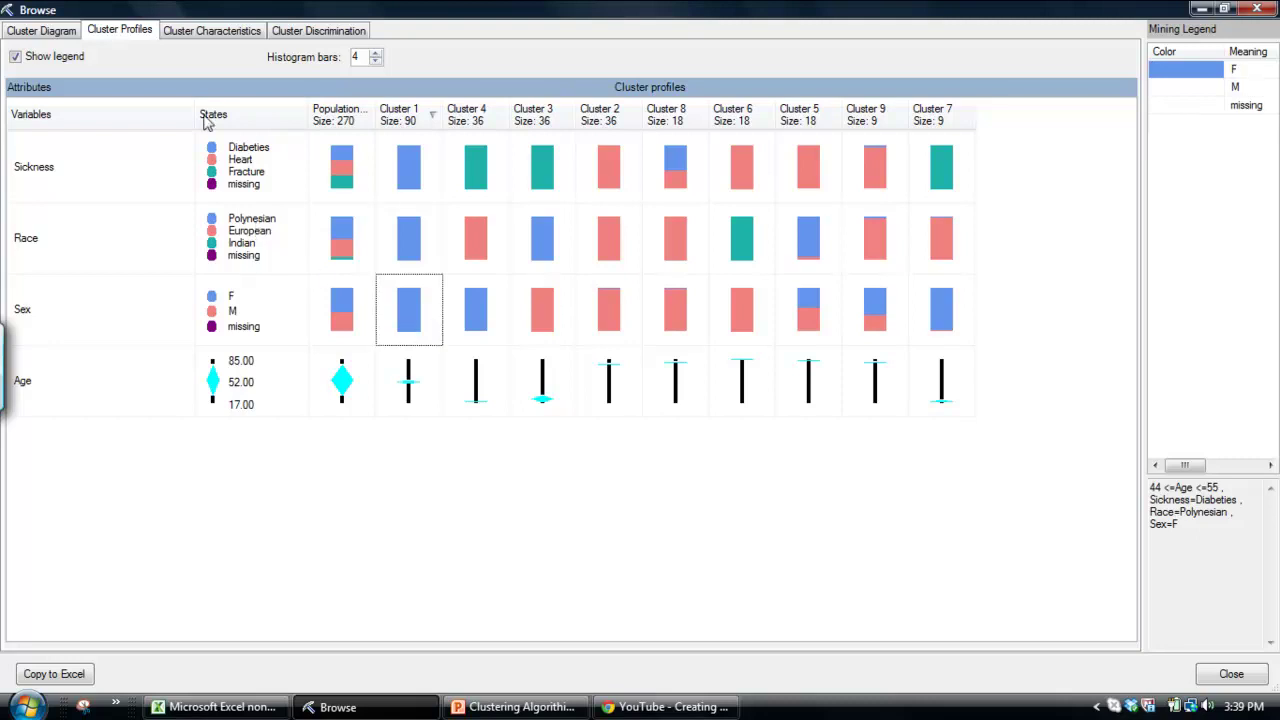
{"action": "left_click", "coordinate": [55, 36]}
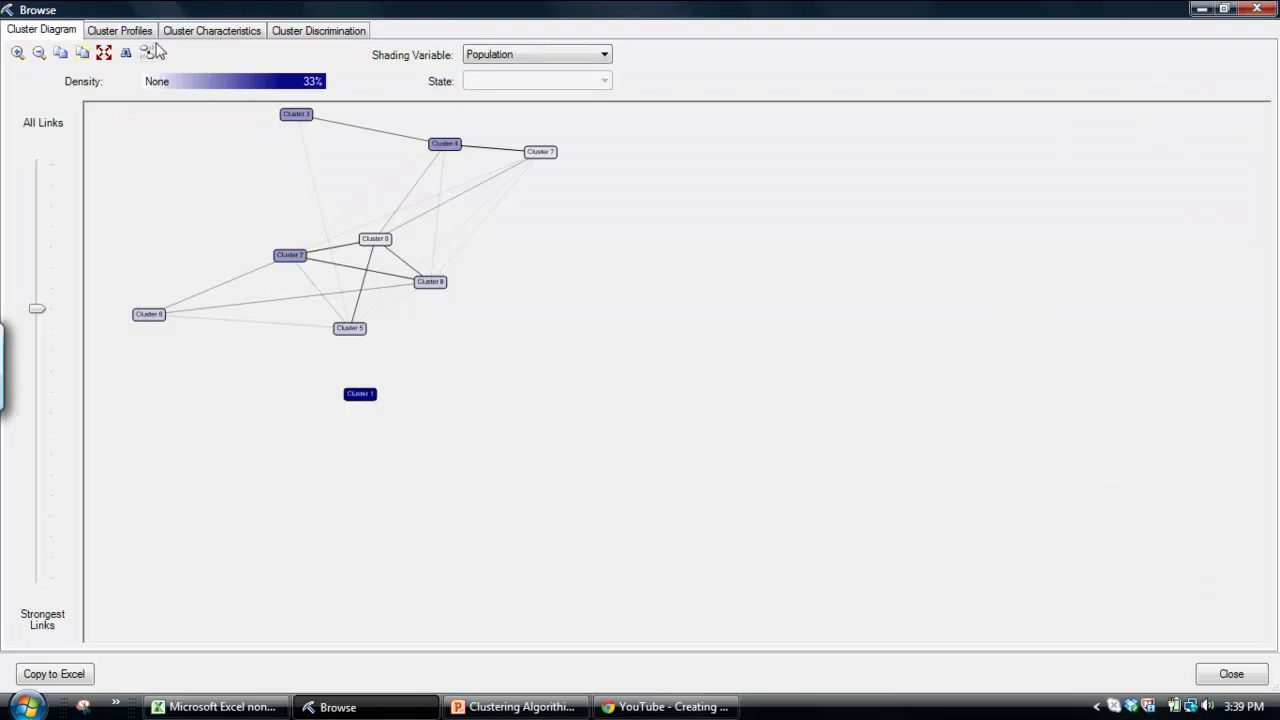
{"action": "left_click", "coordinate": [125, 33]}
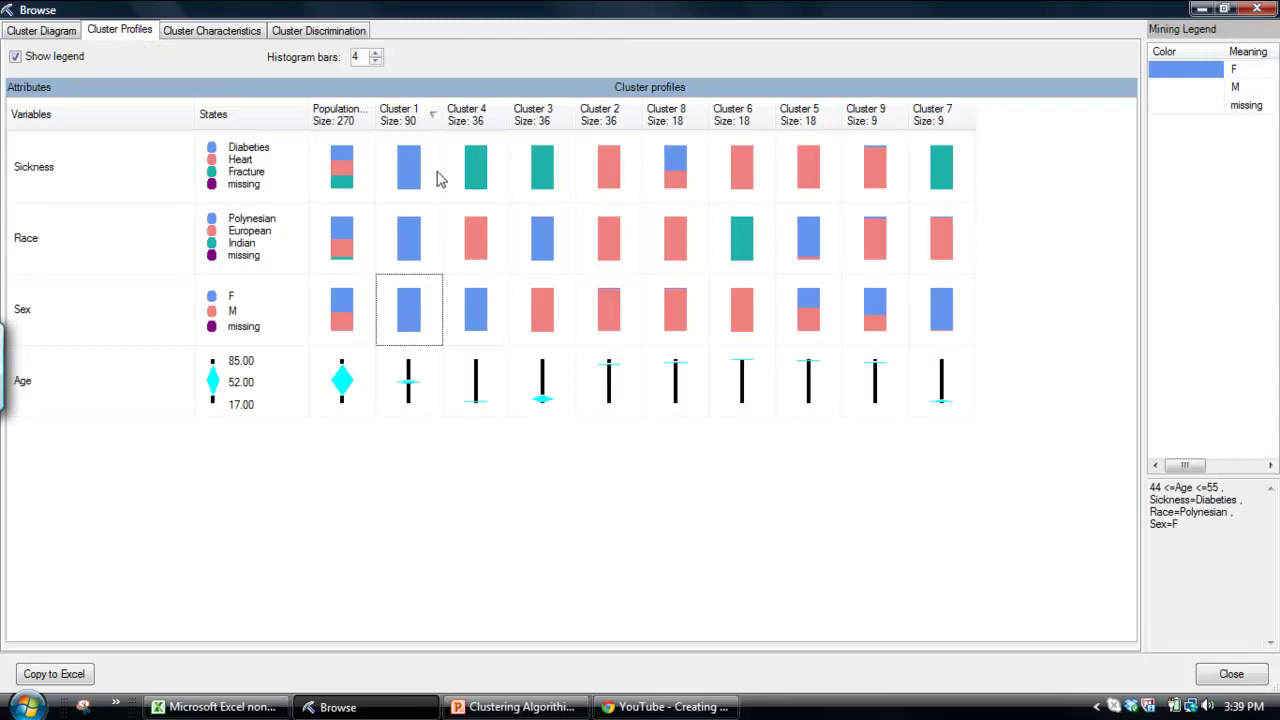
Step: Compare the Sickness and Race distributions of Cluster 3 and Cluster 4
{"action": "left_click", "coordinate": [477, 166]}
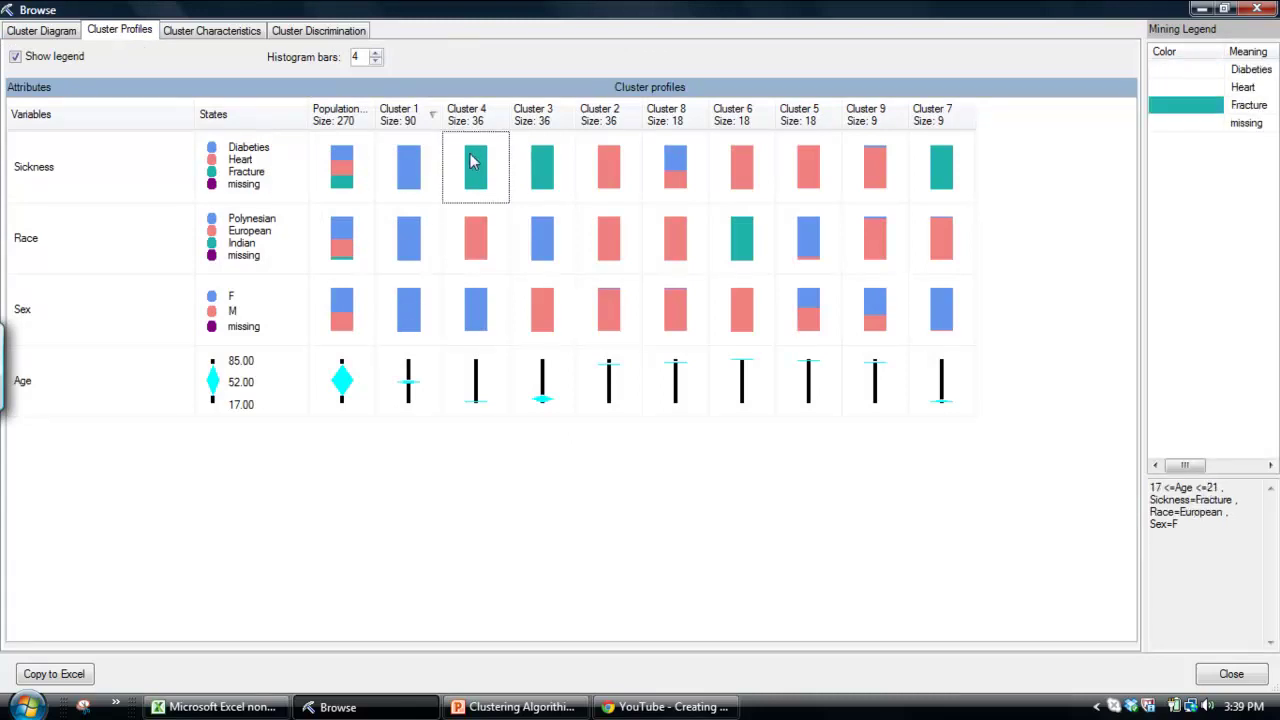
{"action": "left_click", "coordinate": [540, 176]}
{"action": "left_click", "coordinate": [543, 237]}
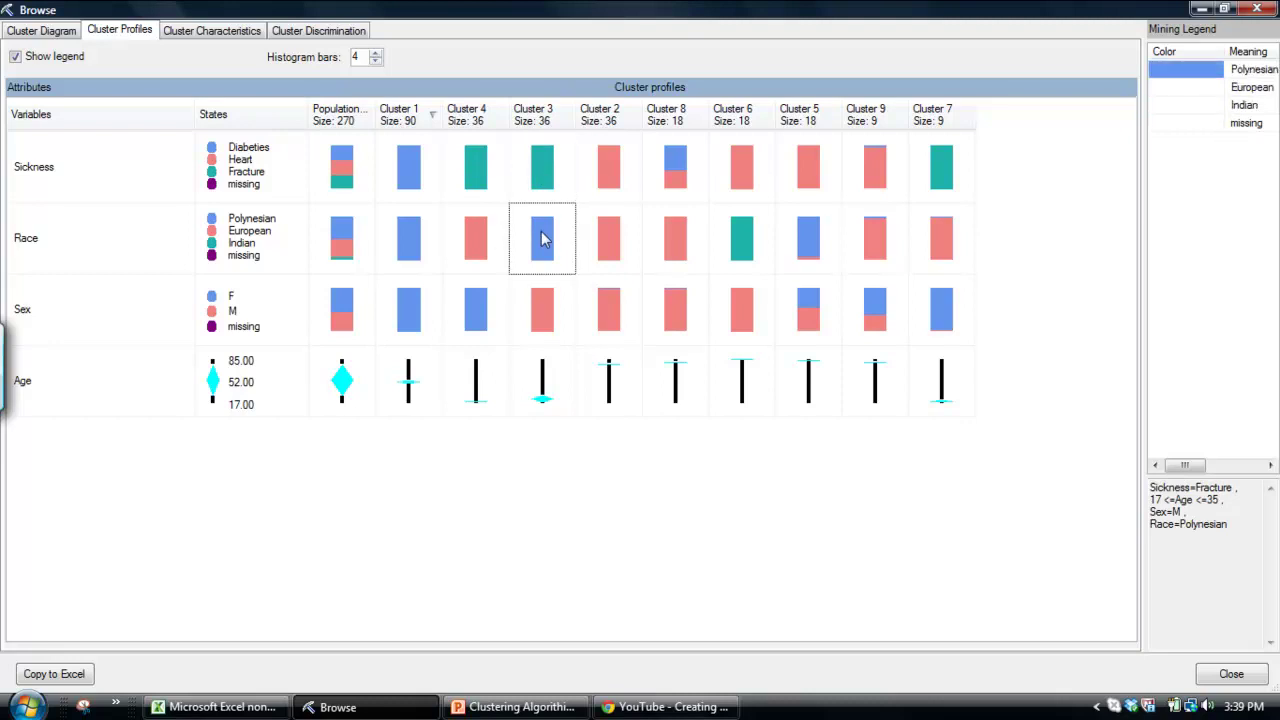
{"action": "left_click", "coordinate": [543, 168]}
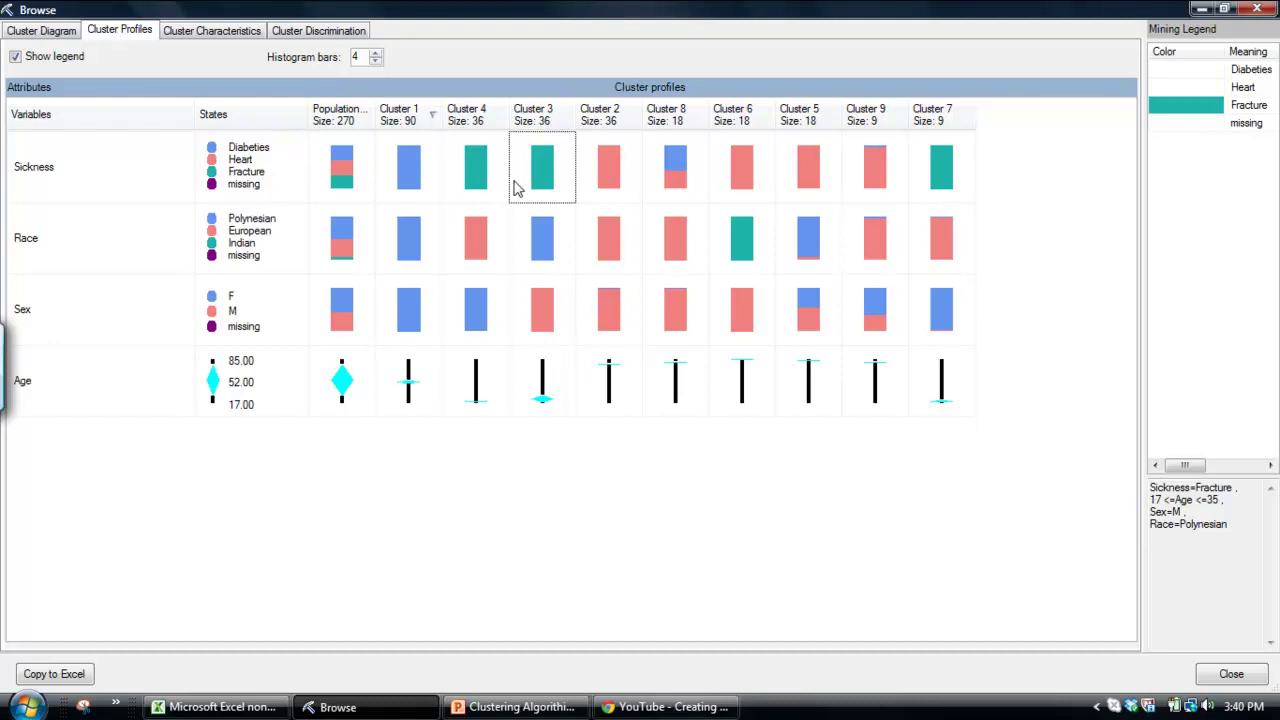
{"action": "left_click", "coordinate": [477, 165]}
{"action": "left_click", "coordinate": [537, 177]}
{"action": "left_click", "coordinate": [475, 243]}
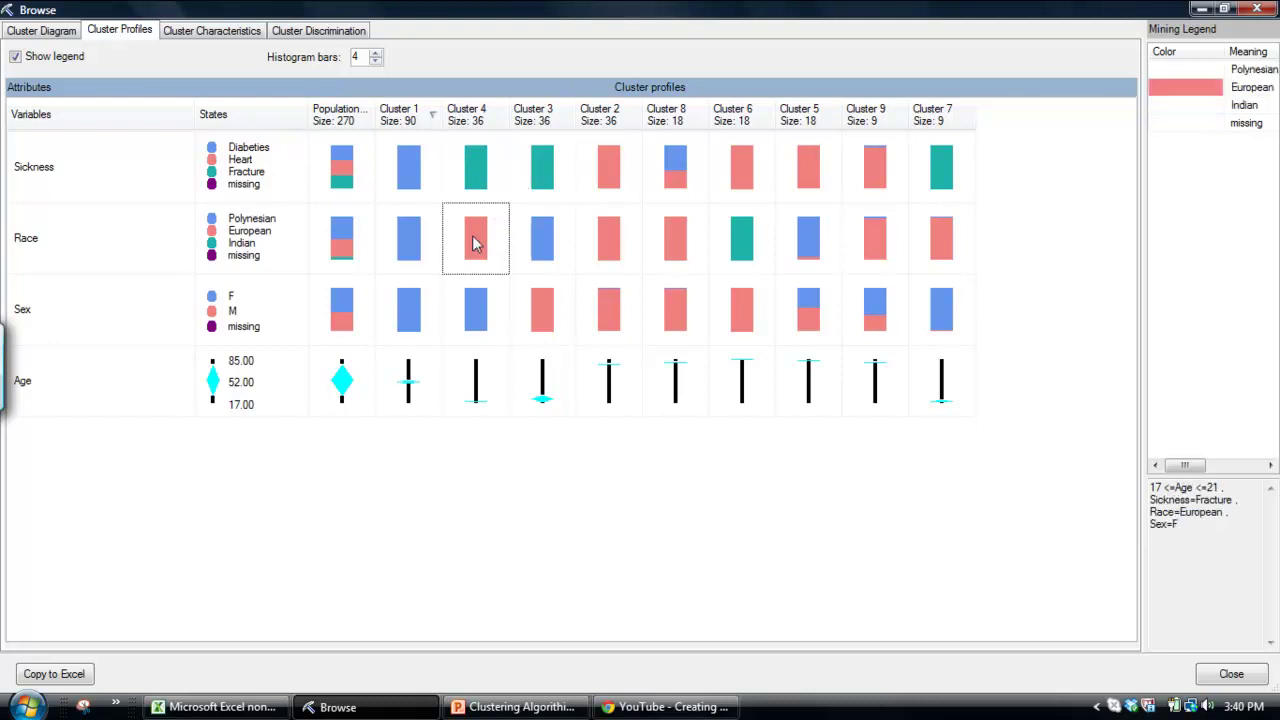
{"action": "left_click", "coordinate": [539, 252]}
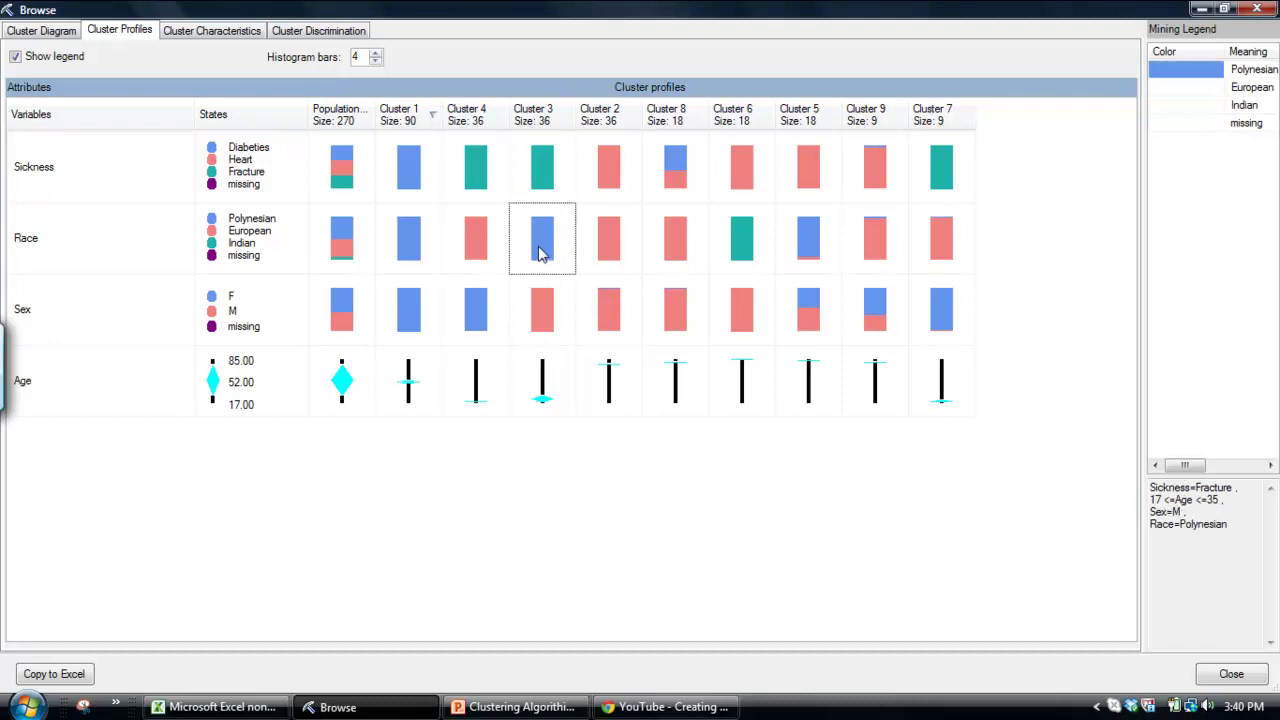
{"action": "left_click", "coordinate": [479, 247]}
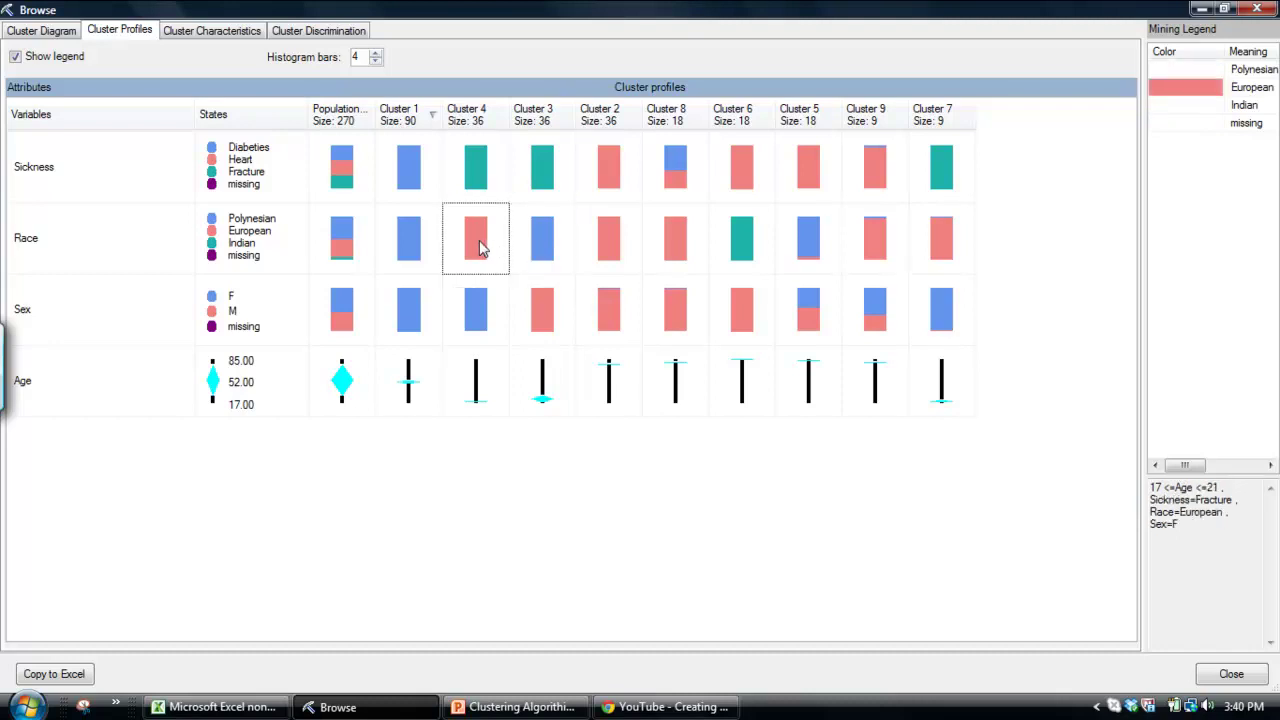
Step: Compare their Sex and Age distributions, then view Cluster Characteristics for the whole population
{"action": "left_click", "coordinate": [480, 321]}
{"action": "left_click", "coordinate": [541, 333]}
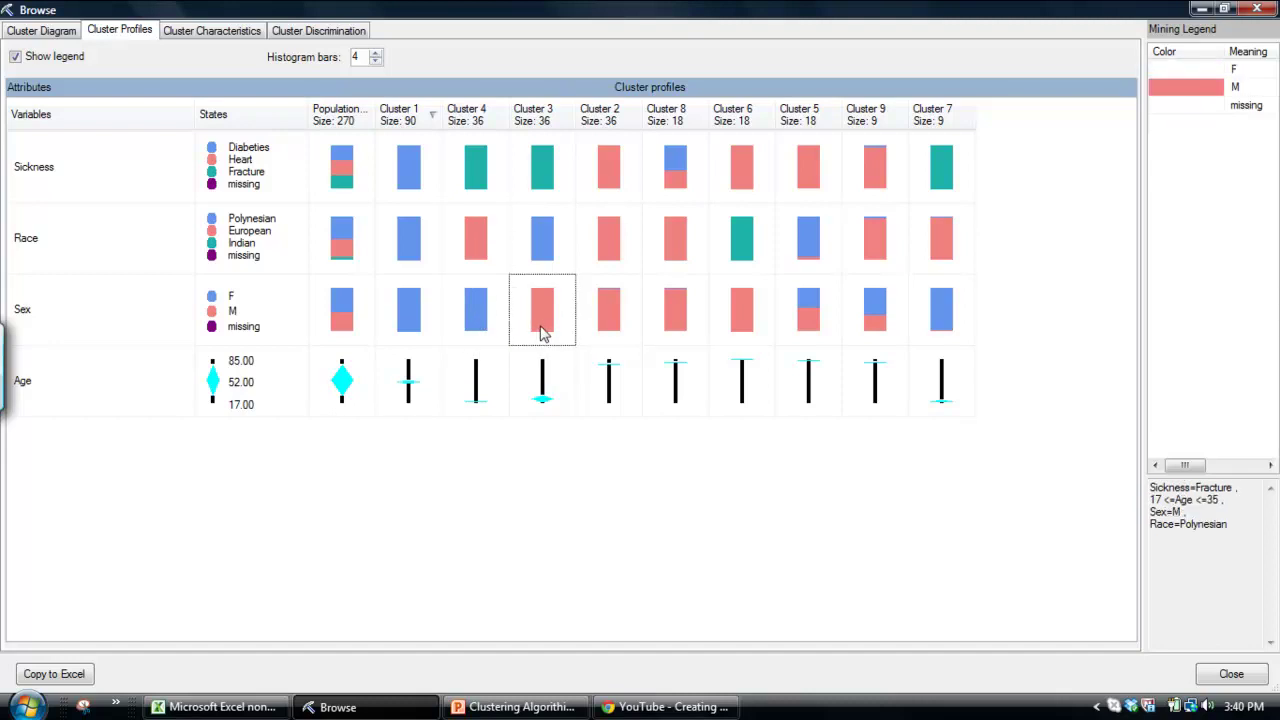
{"action": "left_click", "coordinate": [488, 320]}
{"action": "left_click", "coordinate": [514, 322]}
{"action": "left_click", "coordinate": [479, 379]}
{"action": "left_click", "coordinate": [537, 399]}
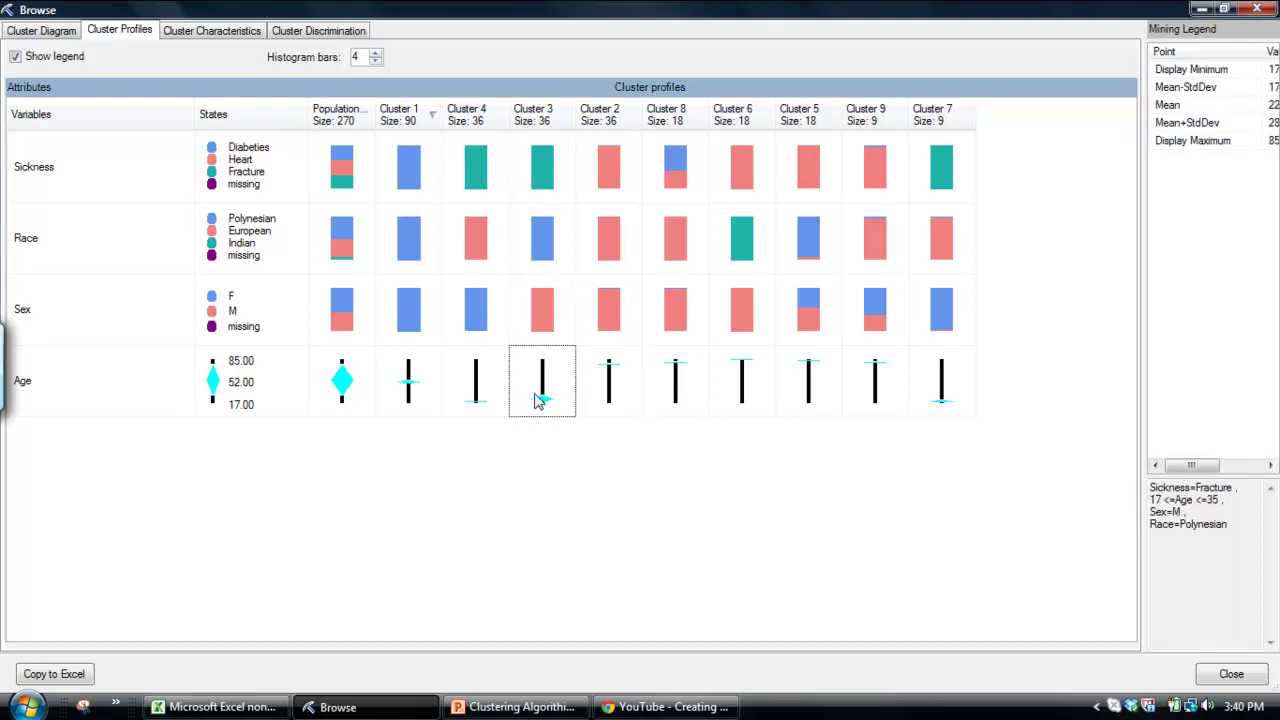
{"action": "left_click", "coordinate": [200, 33]}
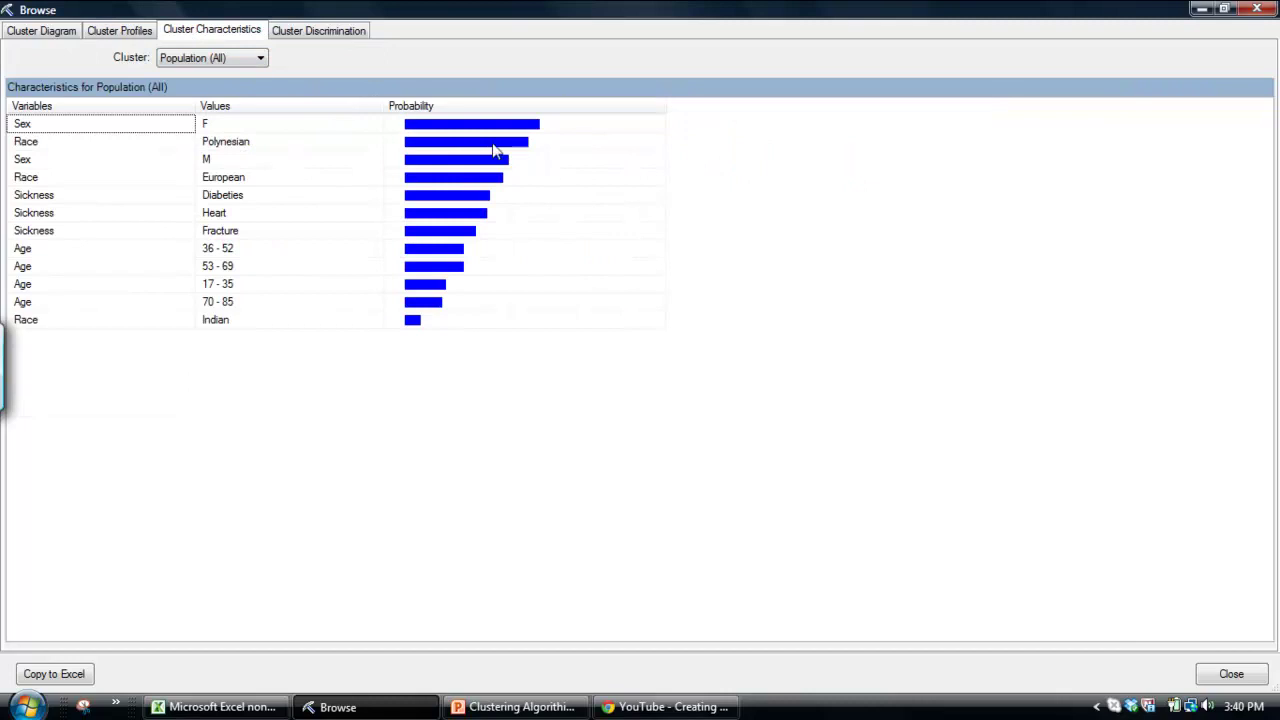
Step: Switch the characteristics to Cluster 1 and check its Diabeties, Sex F and Polynesian probabilities
{"action": "left_click", "coordinate": [473, 134]}
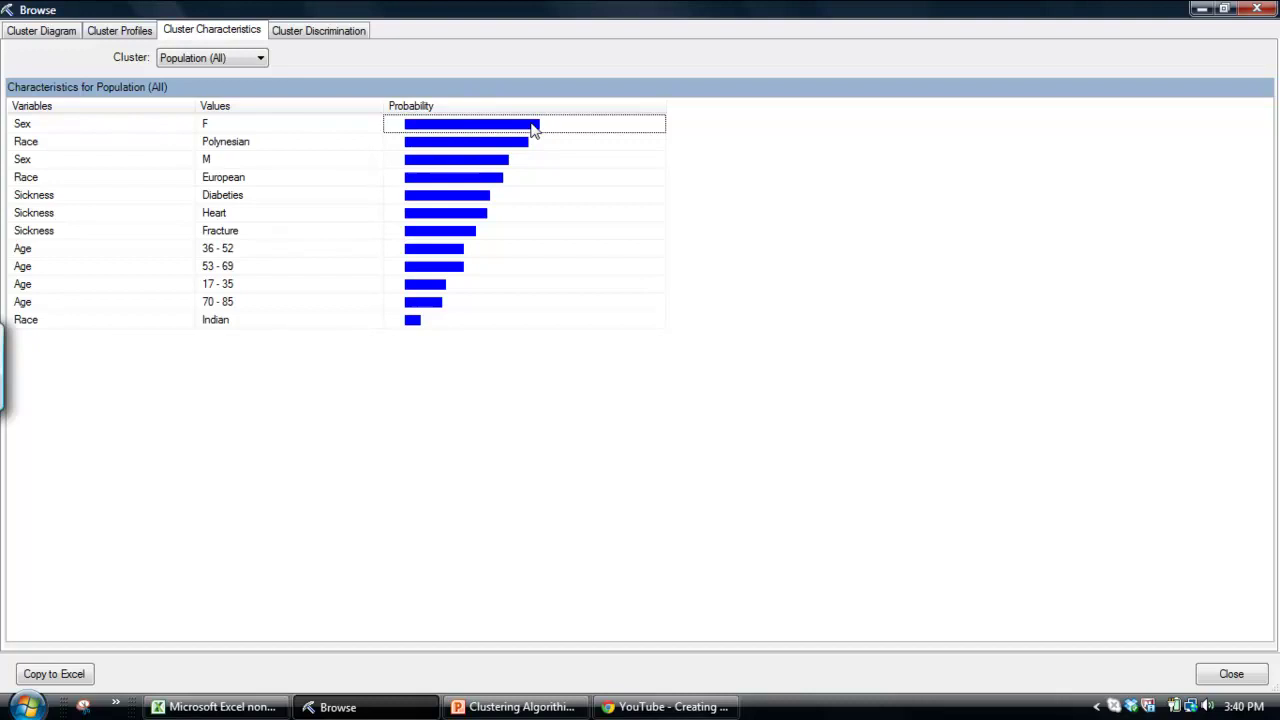
{"action": "left_click", "coordinate": [261, 57]}
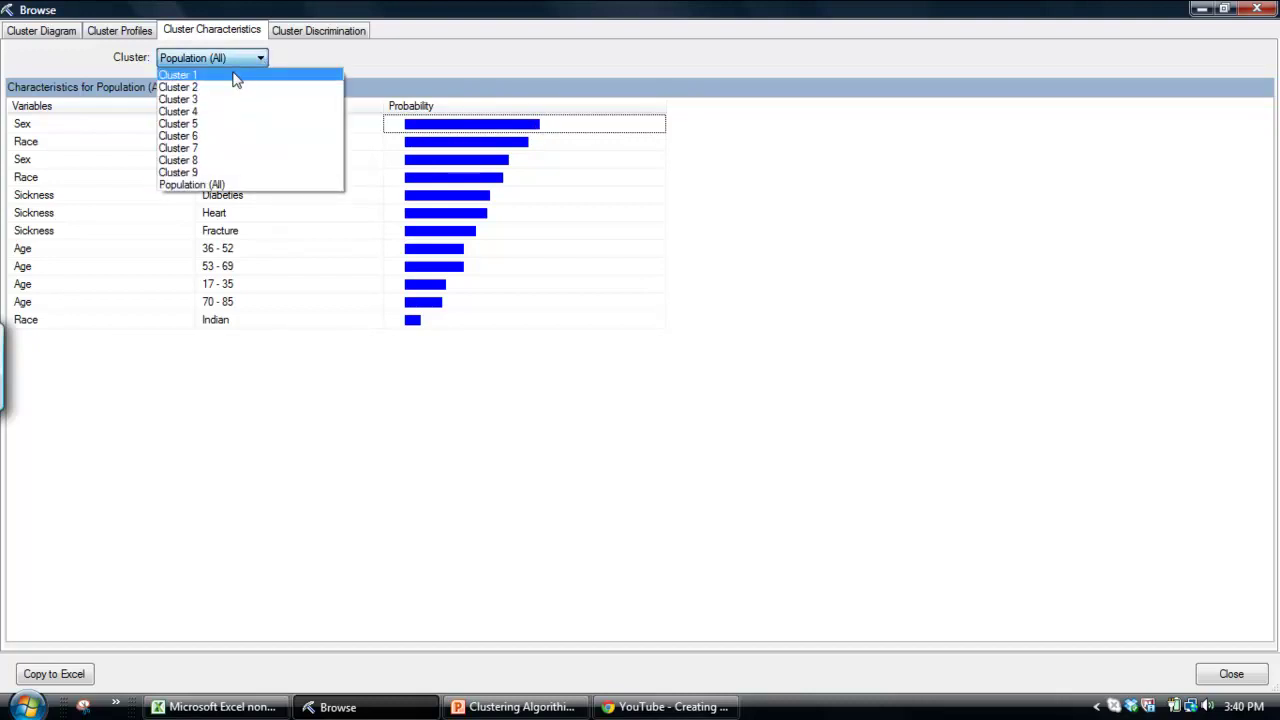
{"action": "left_click", "coordinate": [236, 76]}
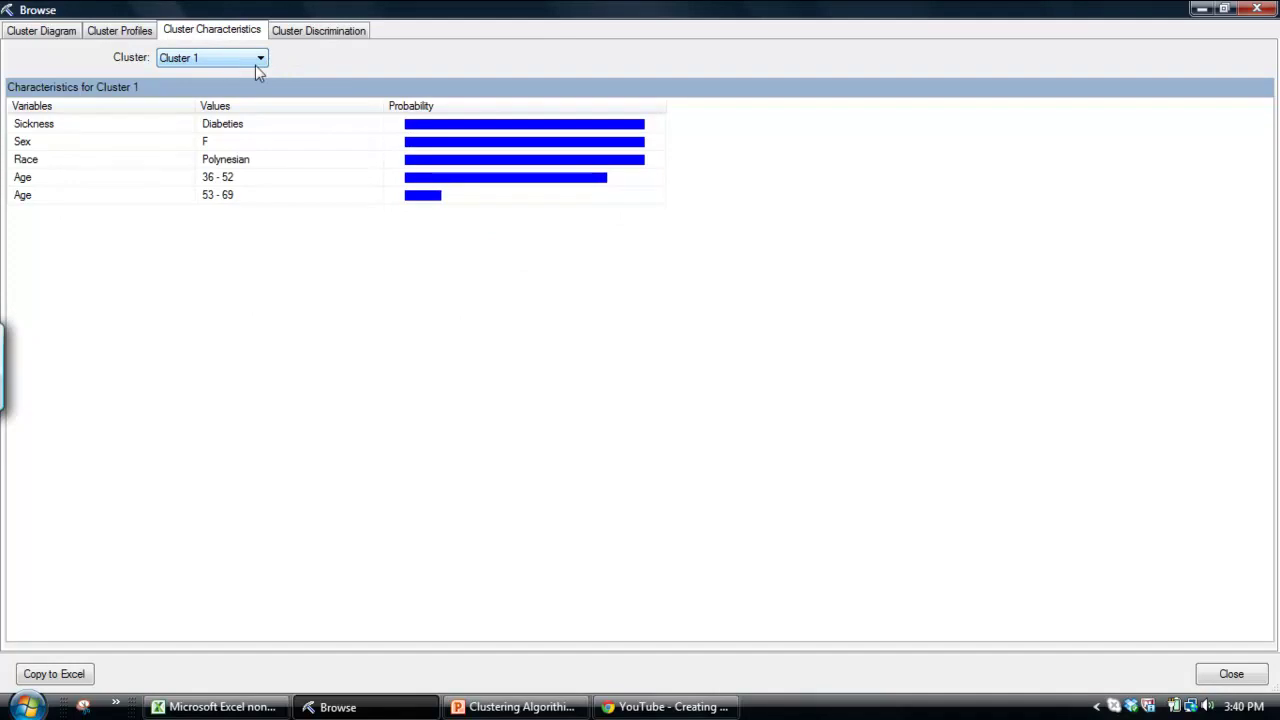
{"action": "left_click", "coordinate": [575, 128]}
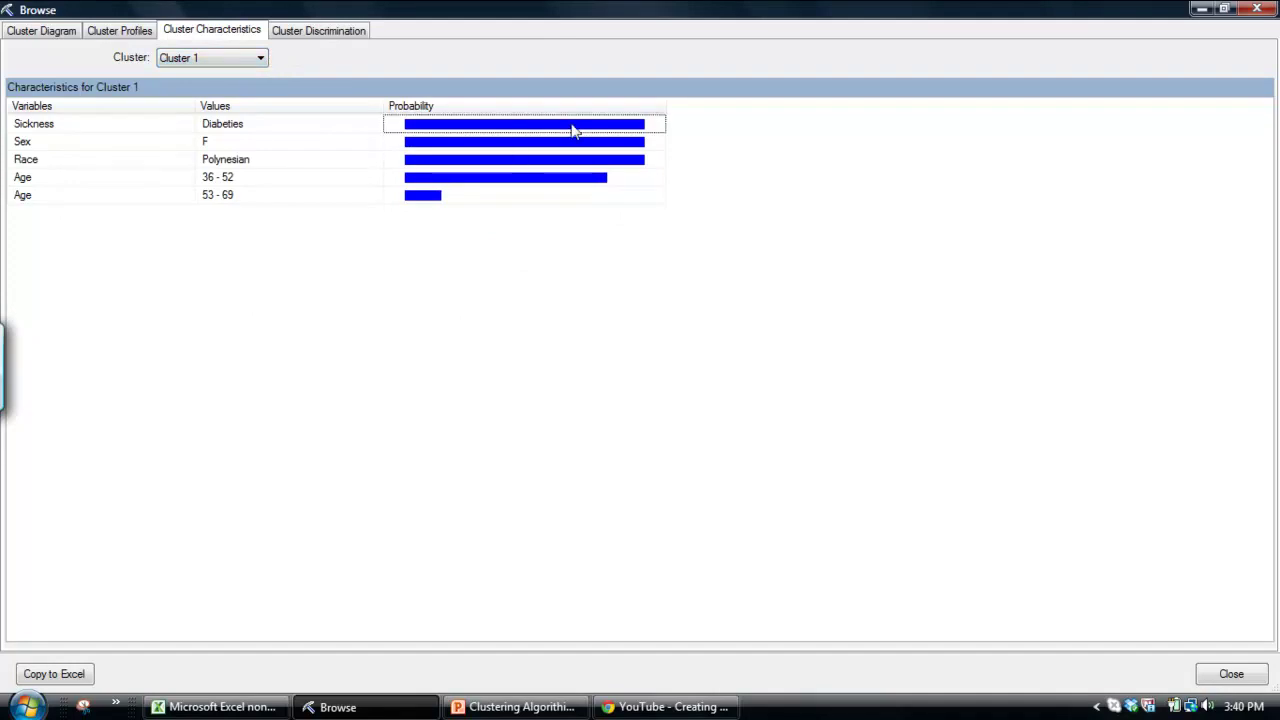
{"action": "mouse_move", "coordinate": [646, 133]}
{"action": "left_click", "coordinate": [624, 148]}
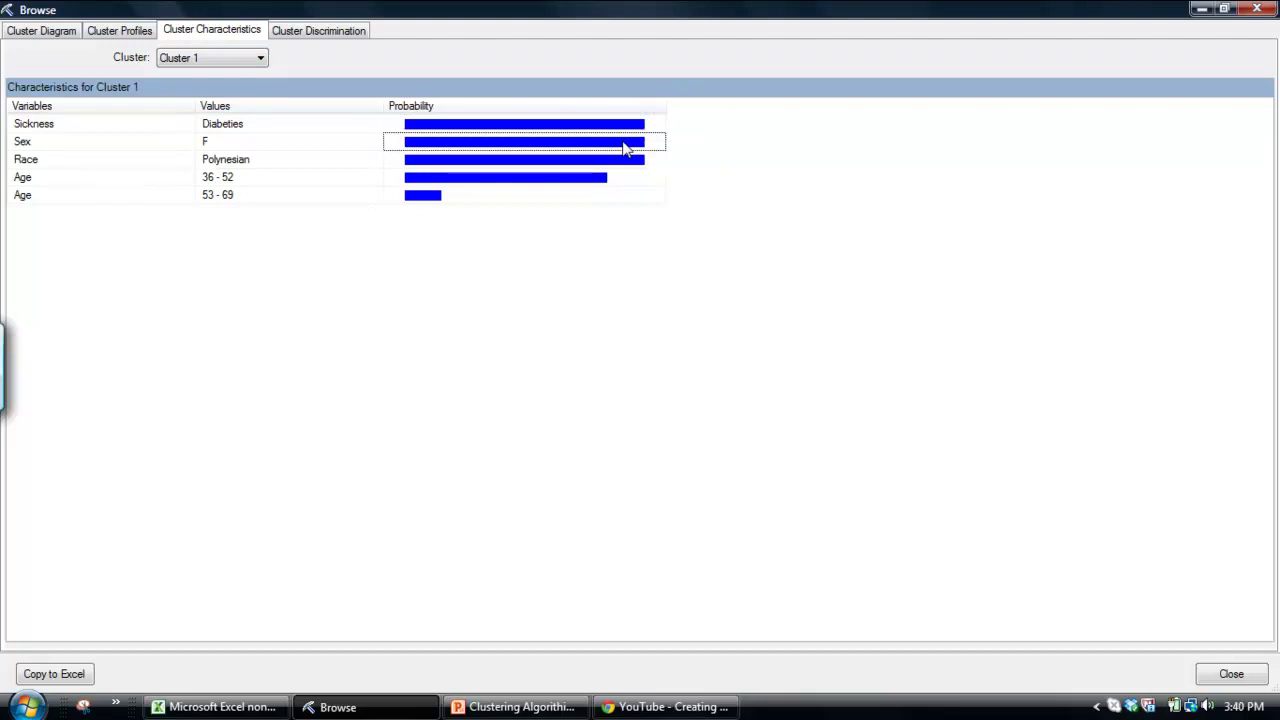
{"action": "left_click", "coordinate": [610, 166]}
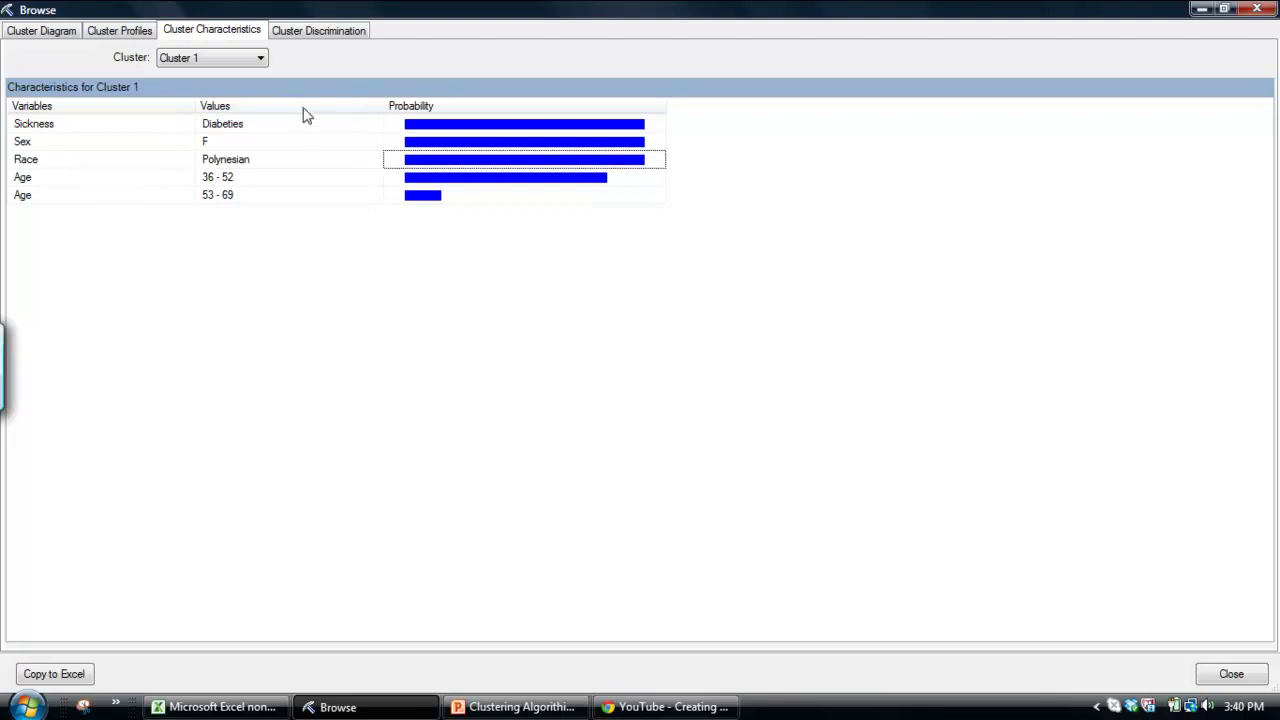
Step: Compare the Fracture probability for Cluster 3 and Cluster 4, ending back on Cluster 3
{"action": "left_click", "coordinate": [260, 58]}
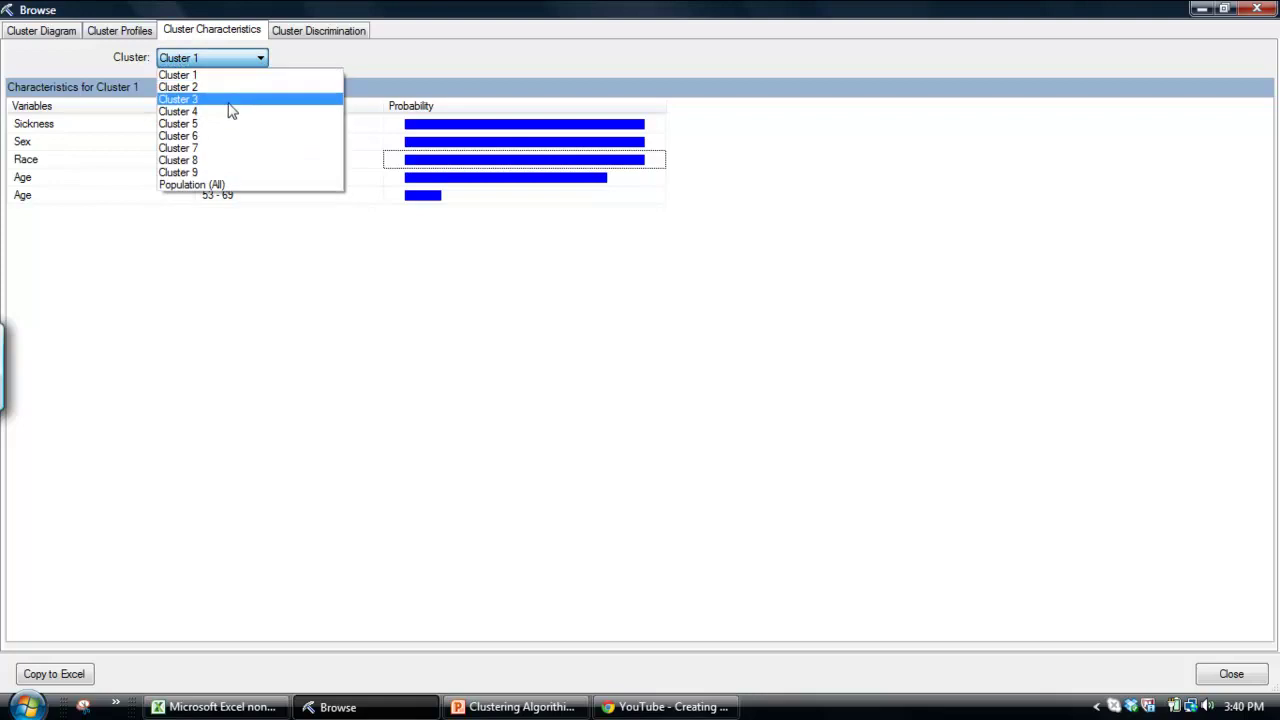
{"action": "left_click", "coordinate": [230, 100]}
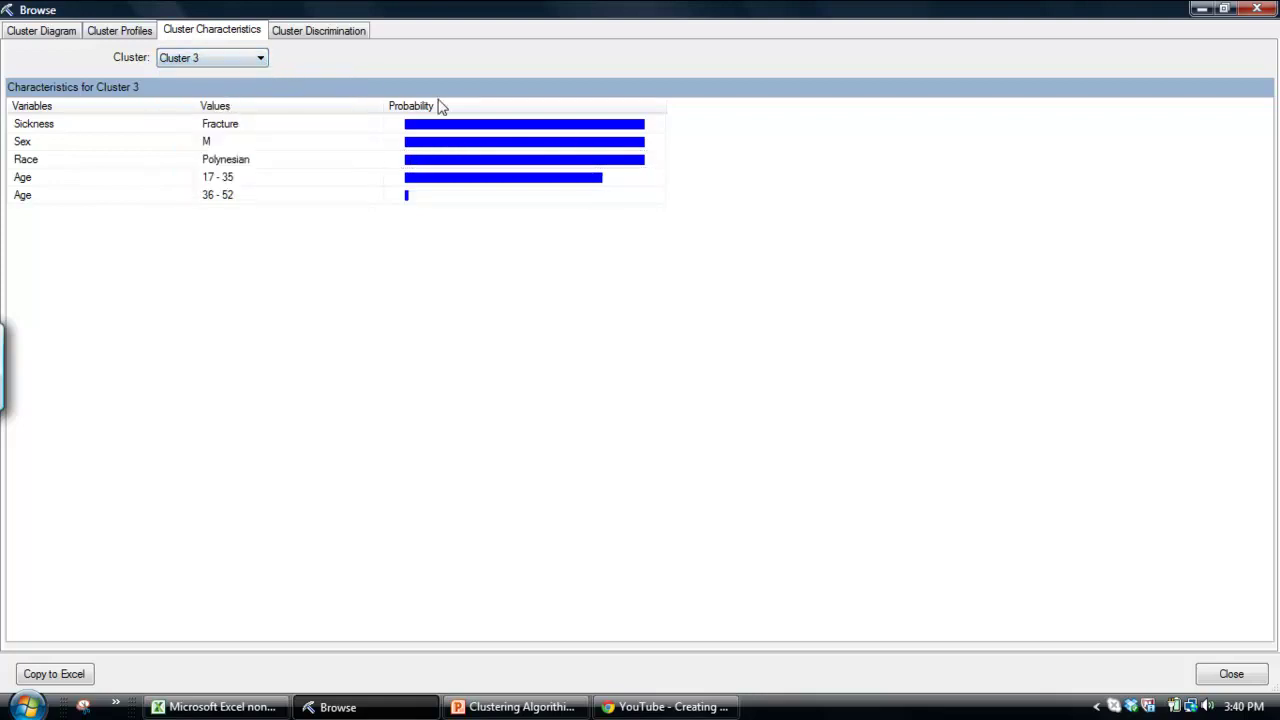
{"action": "left_click", "coordinate": [452, 128]}
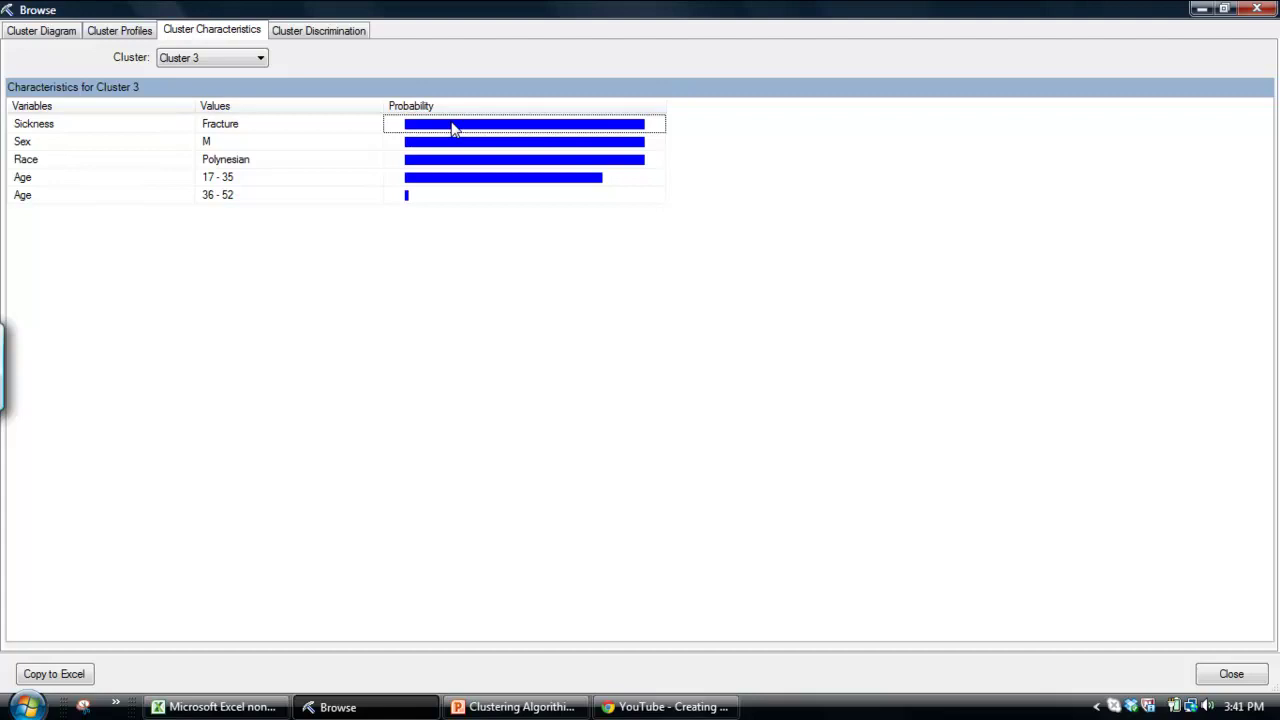
{"action": "left_click", "coordinate": [259, 59]}
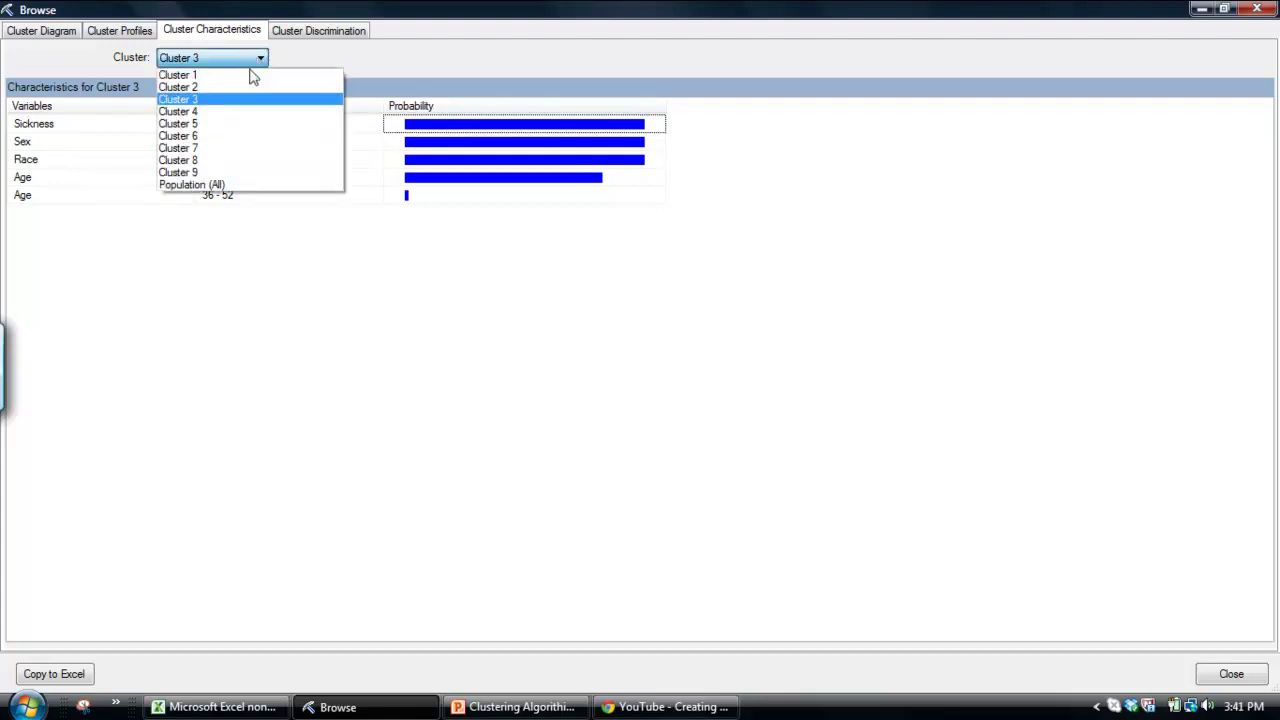
{"action": "left_click", "coordinate": [226, 112]}
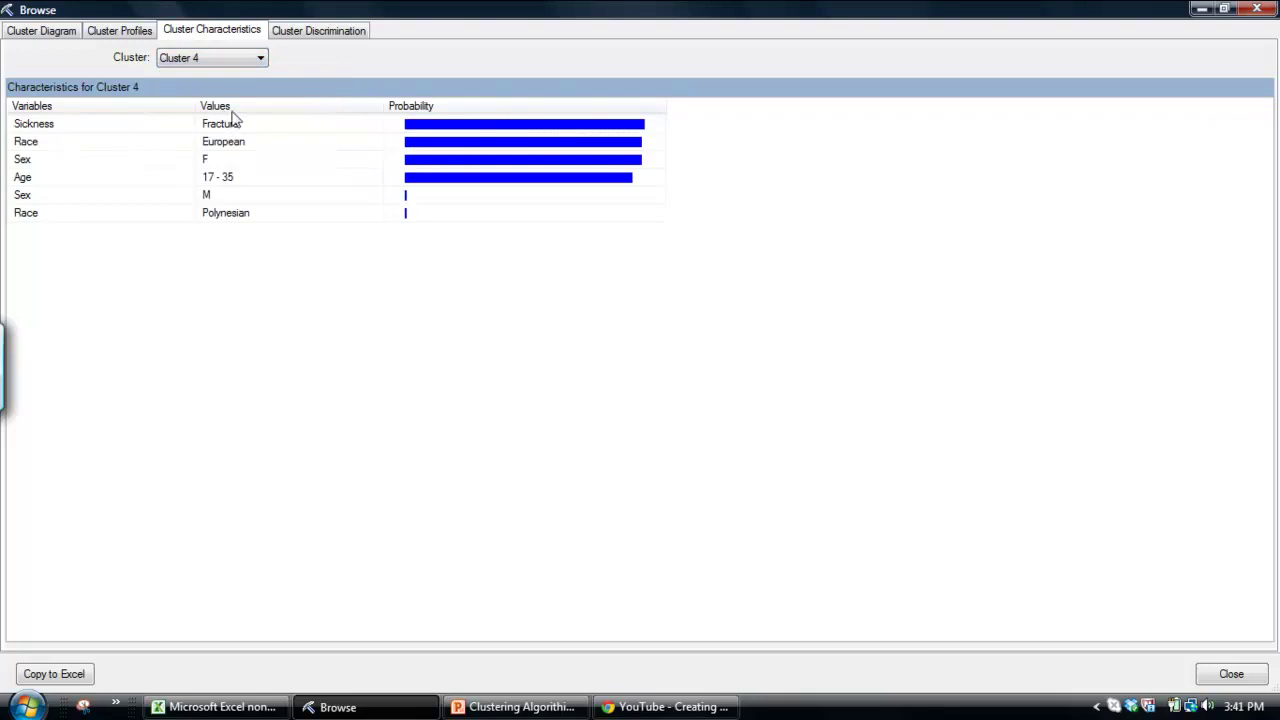
{"action": "left_click", "coordinate": [477, 130]}
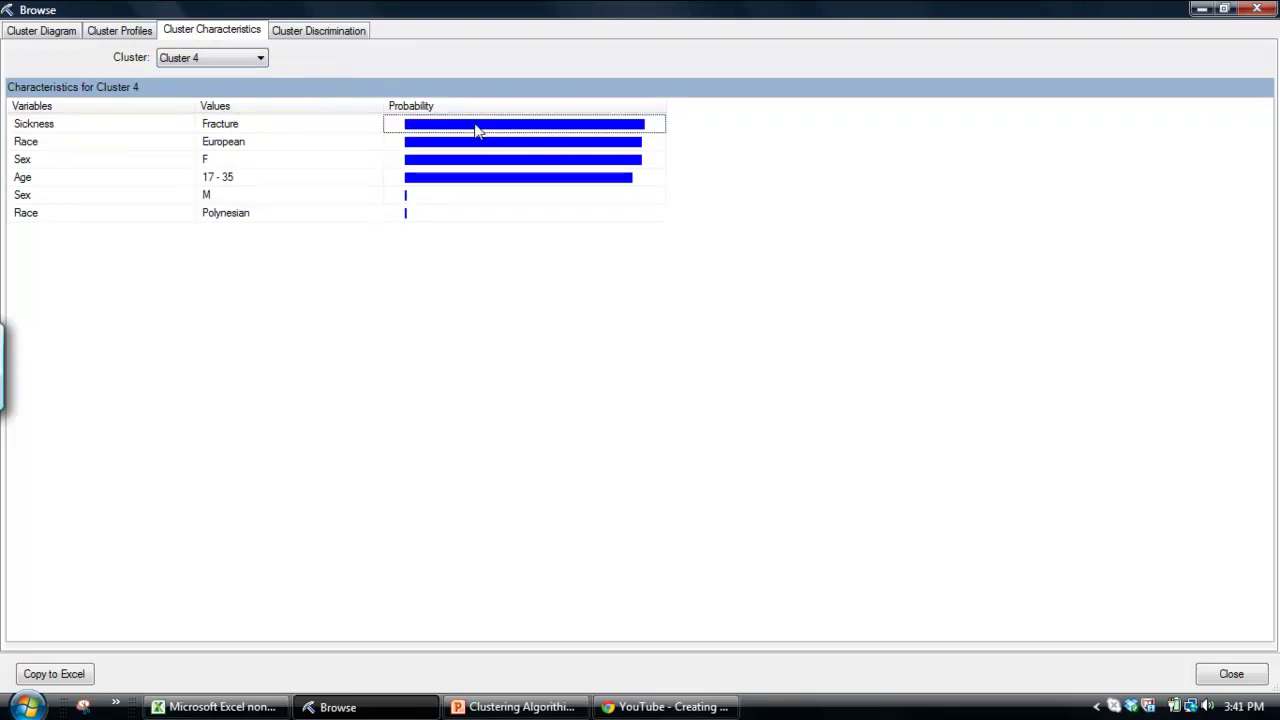
{"action": "left_click", "coordinate": [262, 59]}
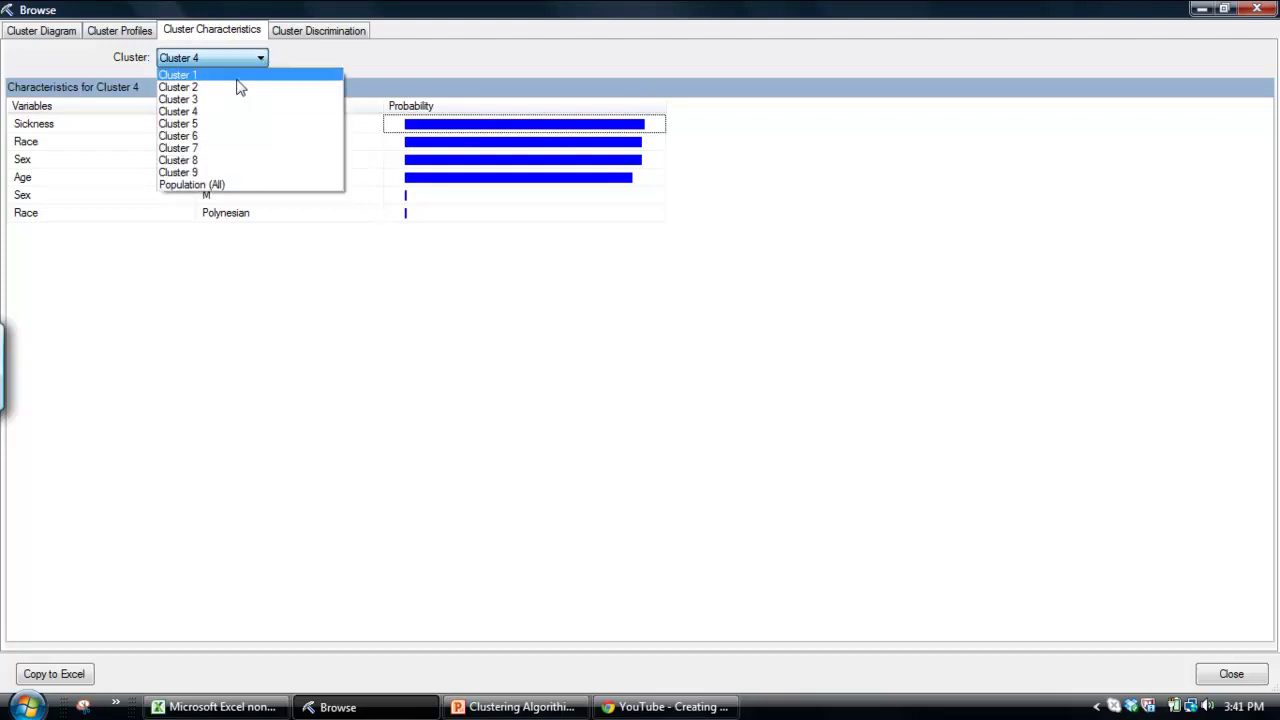
{"action": "left_click", "coordinate": [226, 101]}
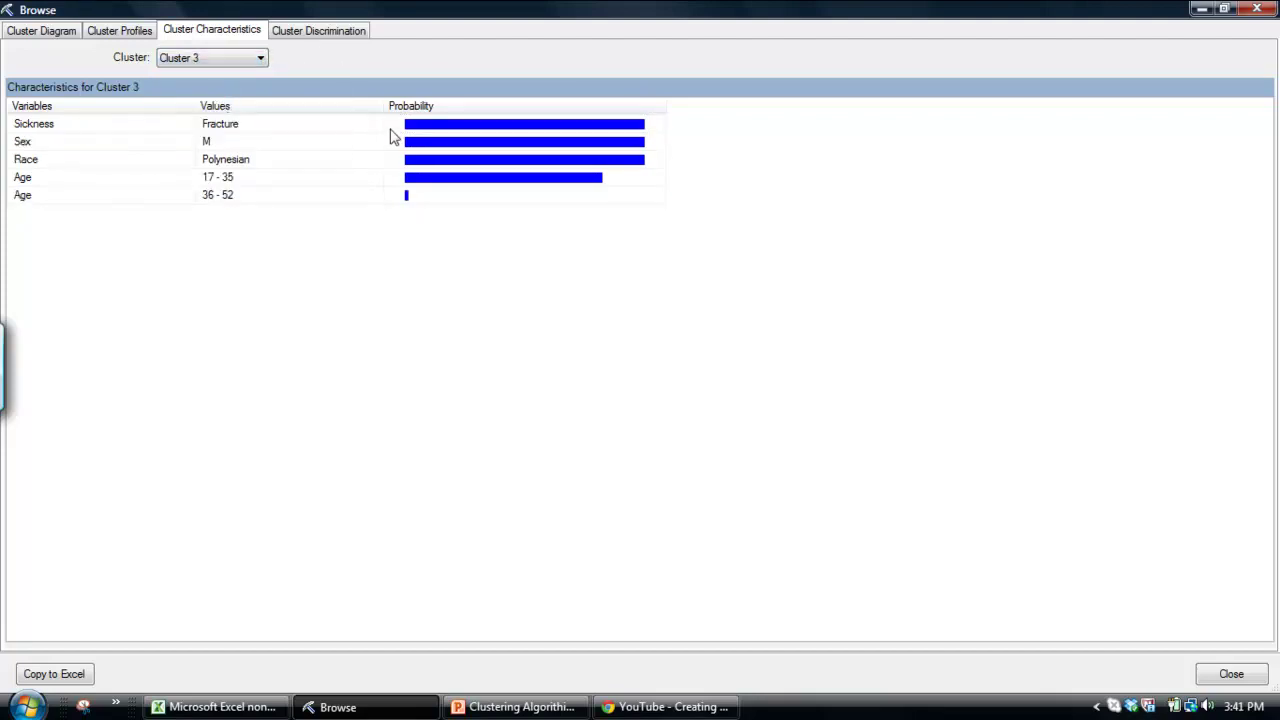
{"action": "mouse_move", "coordinate": [409, 139]}
Step: Set Cluster Discrimination to compare Cluster 1 against Complement of Cluster 1
{"action": "left_click", "coordinate": [343, 36]}
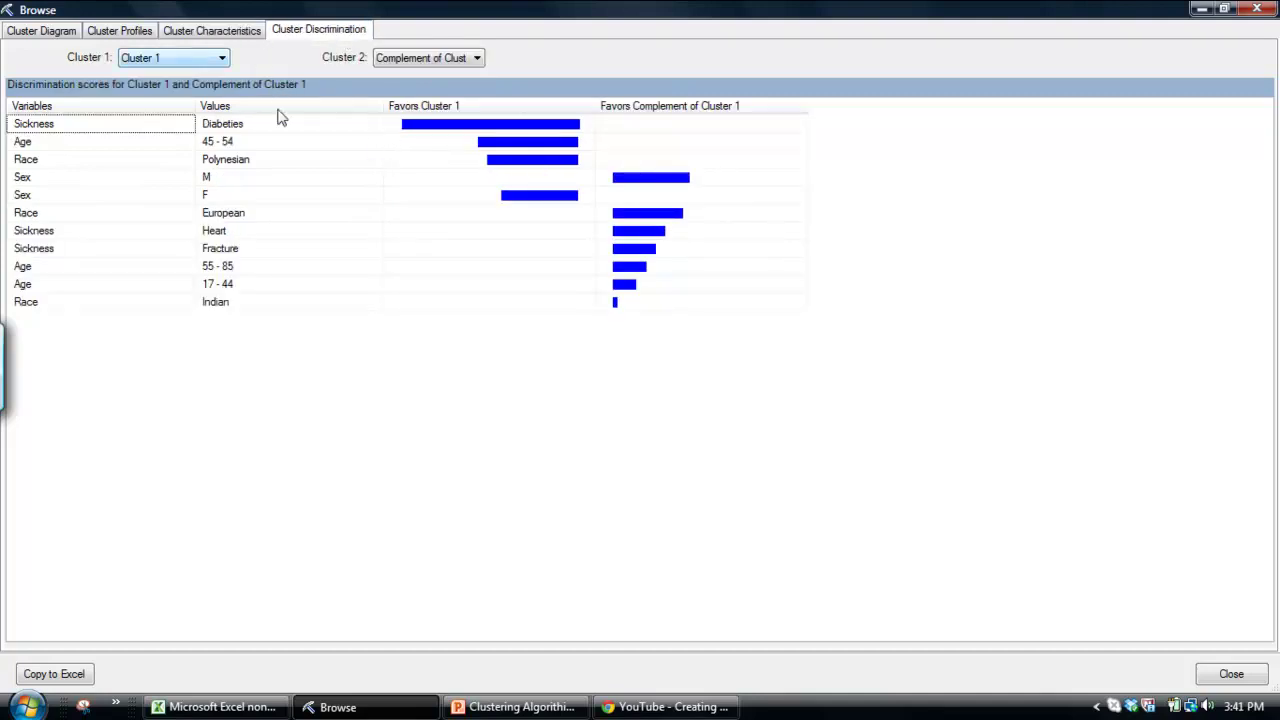
{"action": "left_click", "coordinate": [206, 58]}
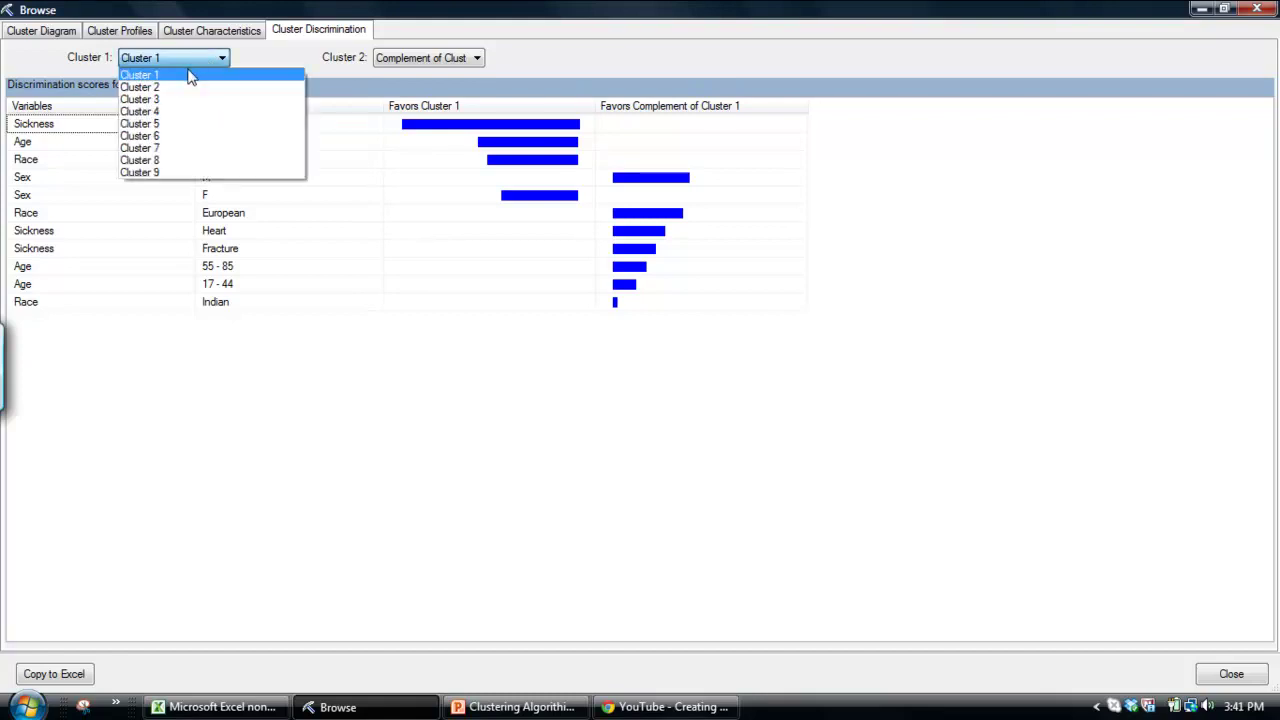
{"action": "left_click", "coordinate": [190, 75]}
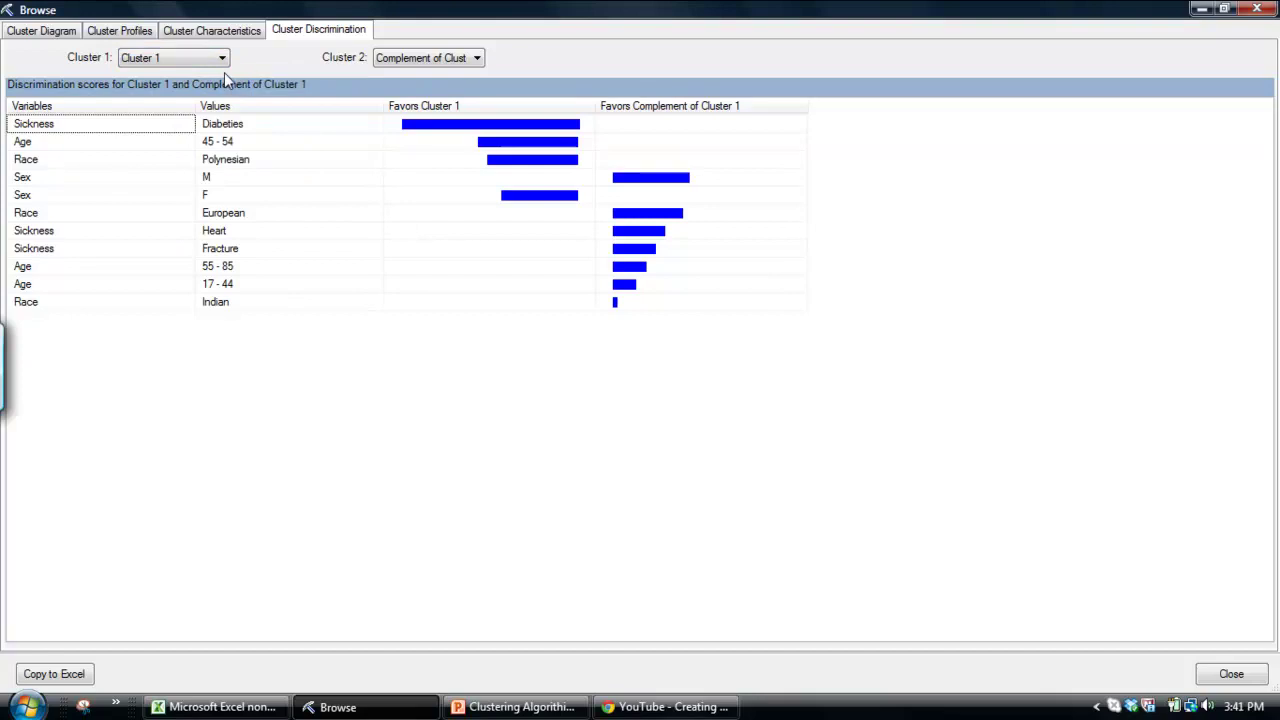
{"action": "left_click", "coordinate": [453, 60]}
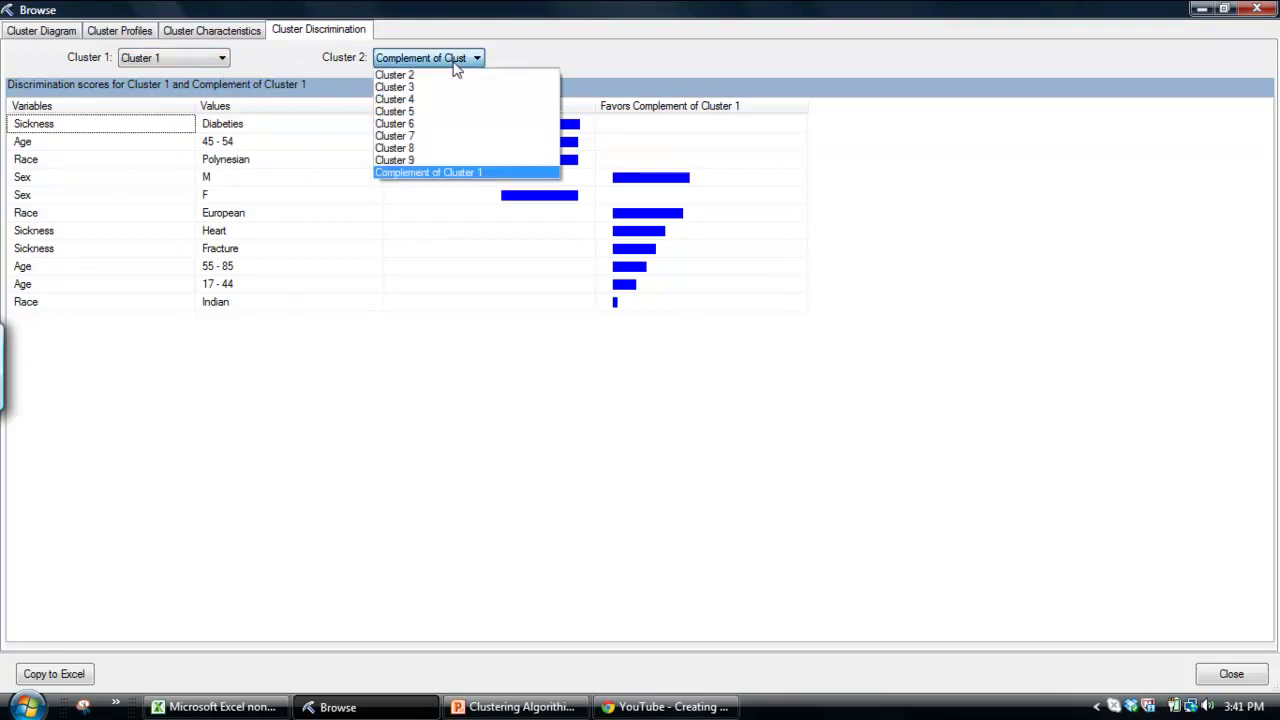
{"action": "left_click", "coordinate": [450, 172]}
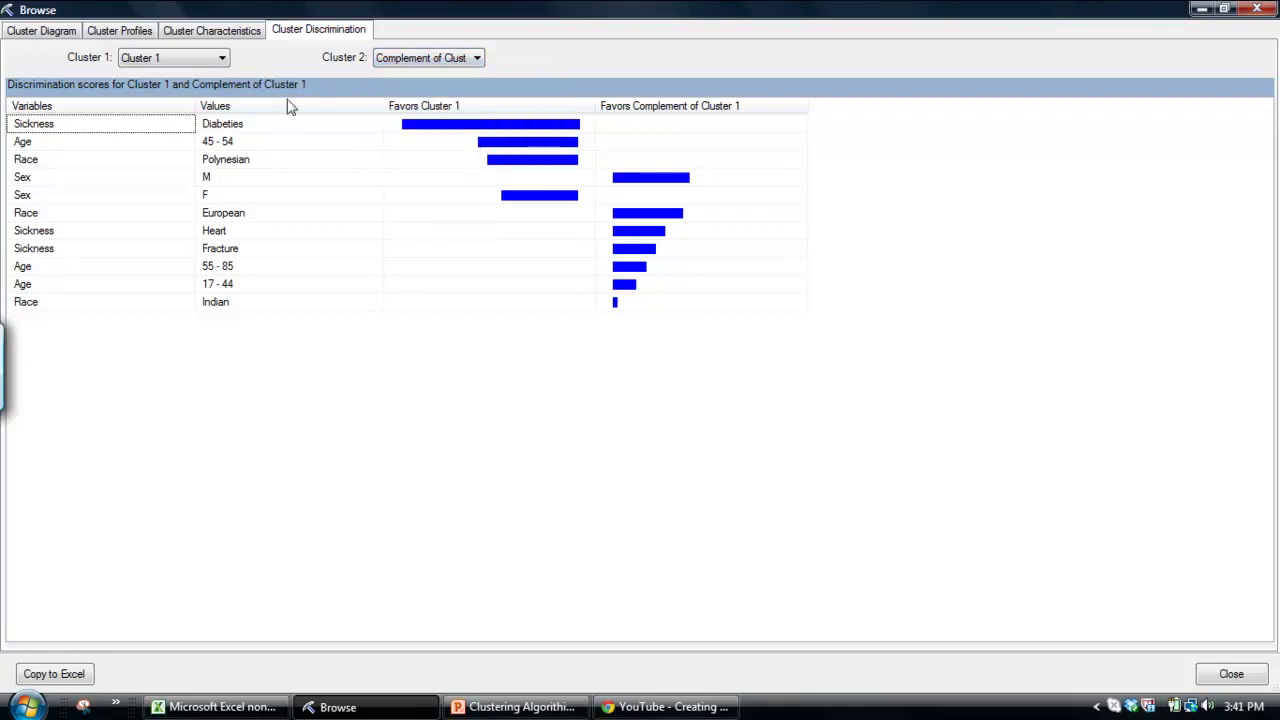
Step: Check how strongly Diabeties favours Cluster 1 versus its complement, briefly glancing at Cluster Profiles
{"action": "left_click", "coordinate": [477, 130]}
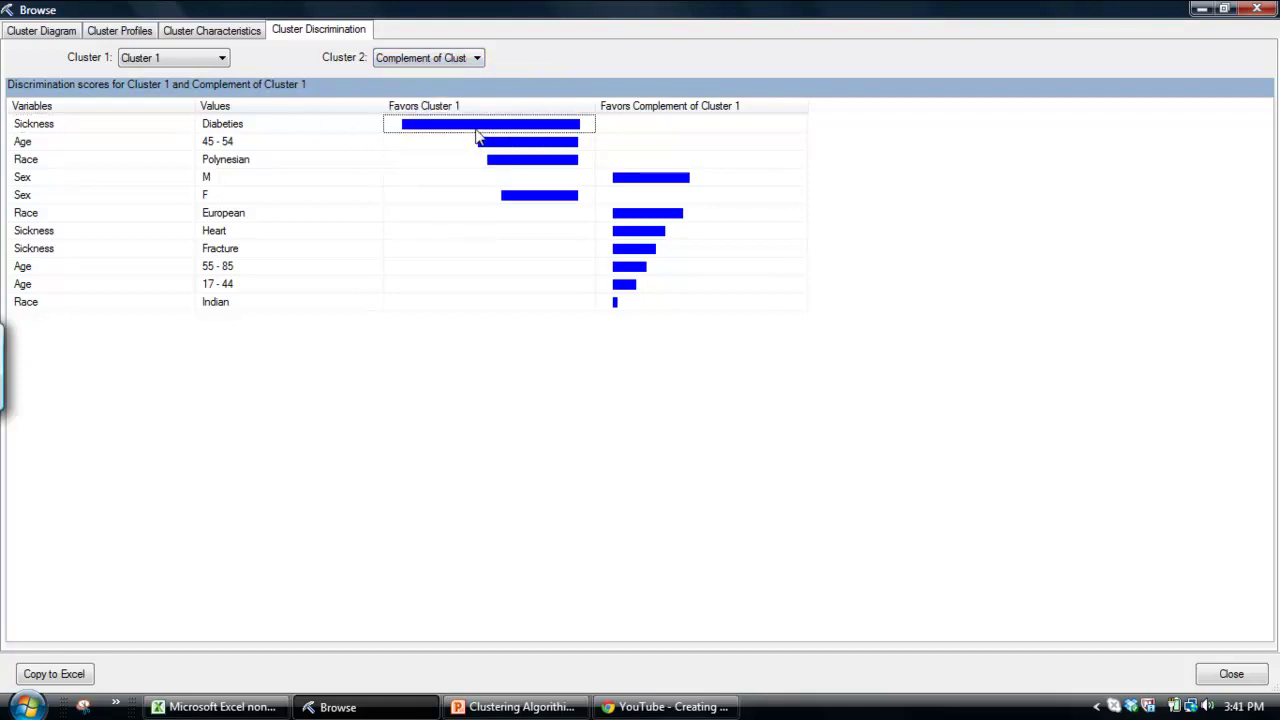
{"action": "left_click", "coordinate": [675, 132]}
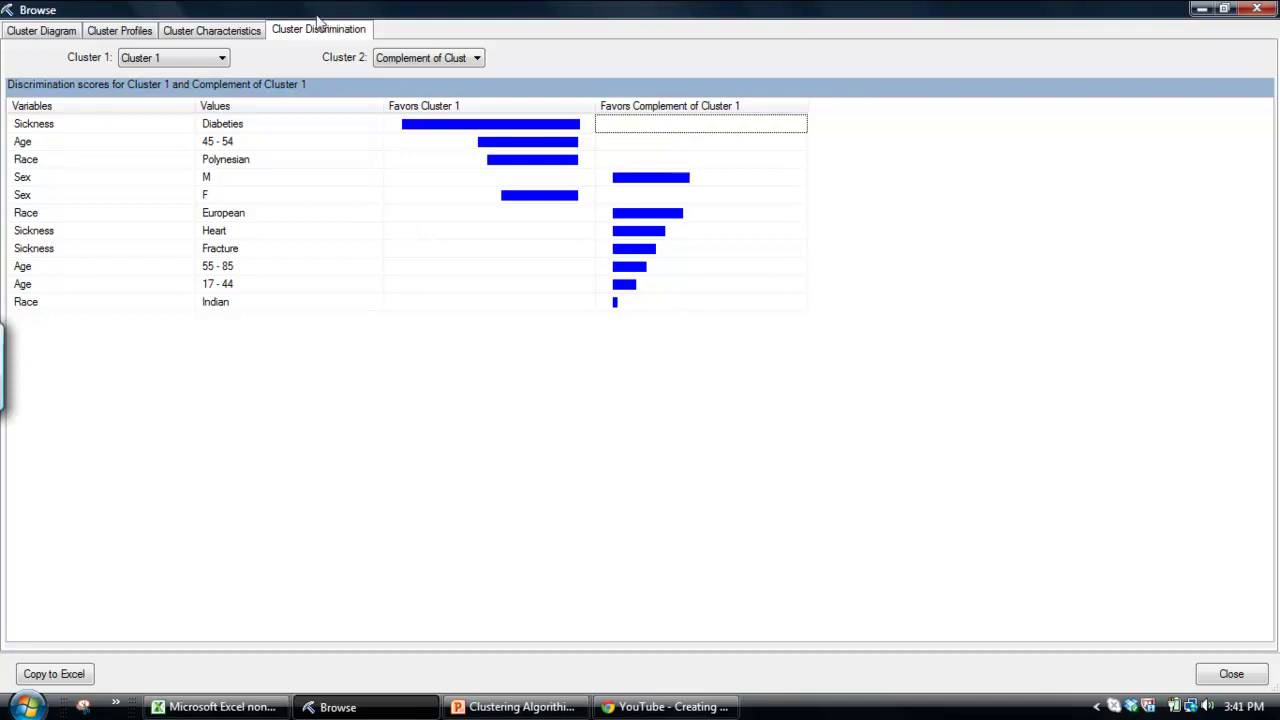
{"action": "left_click", "coordinate": [146, 35]}
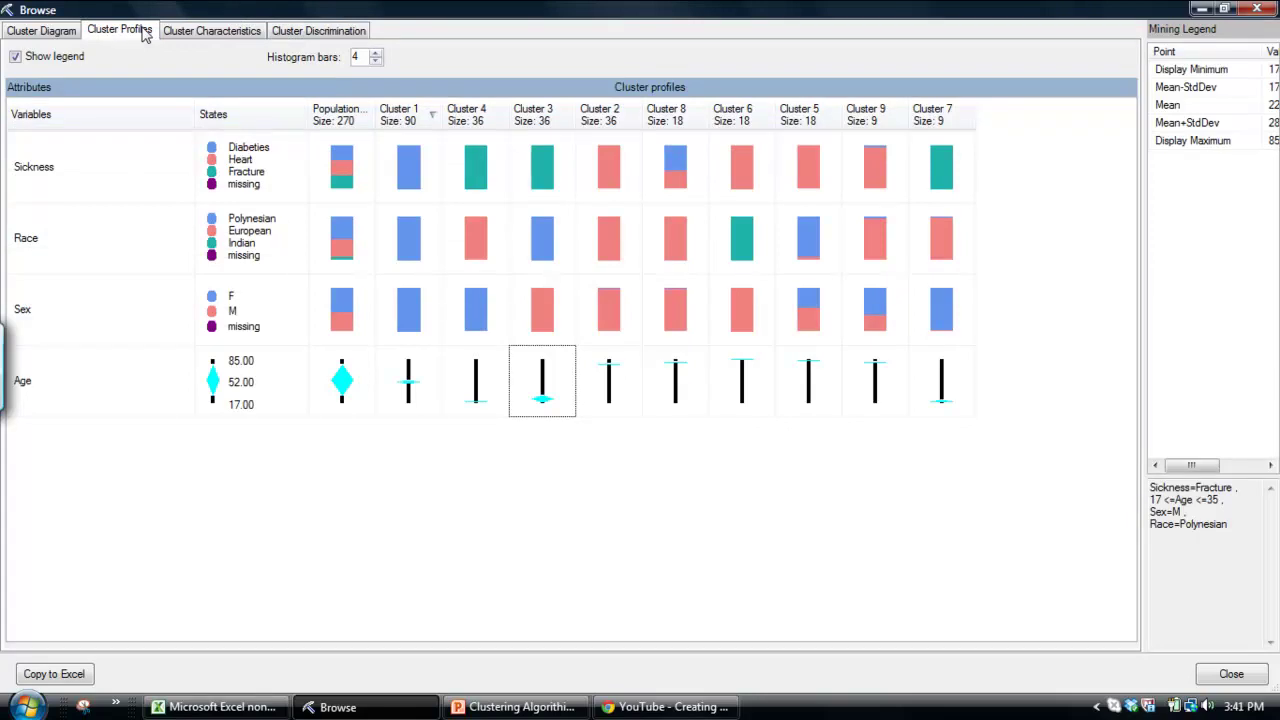
{"action": "left_click", "coordinate": [326, 32]}
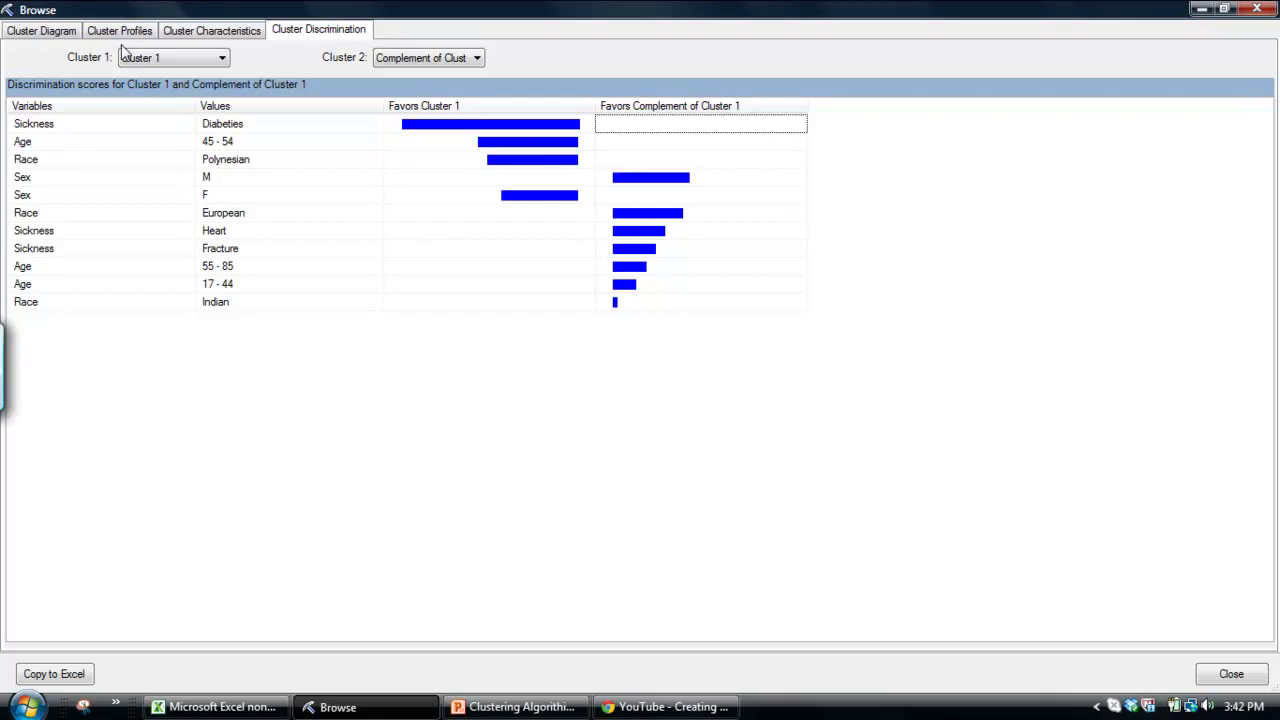
Step: Use Copy to Excel from the Cluster Profiles view to create the new worksheet
{"action": "left_click", "coordinate": [42, 33]}
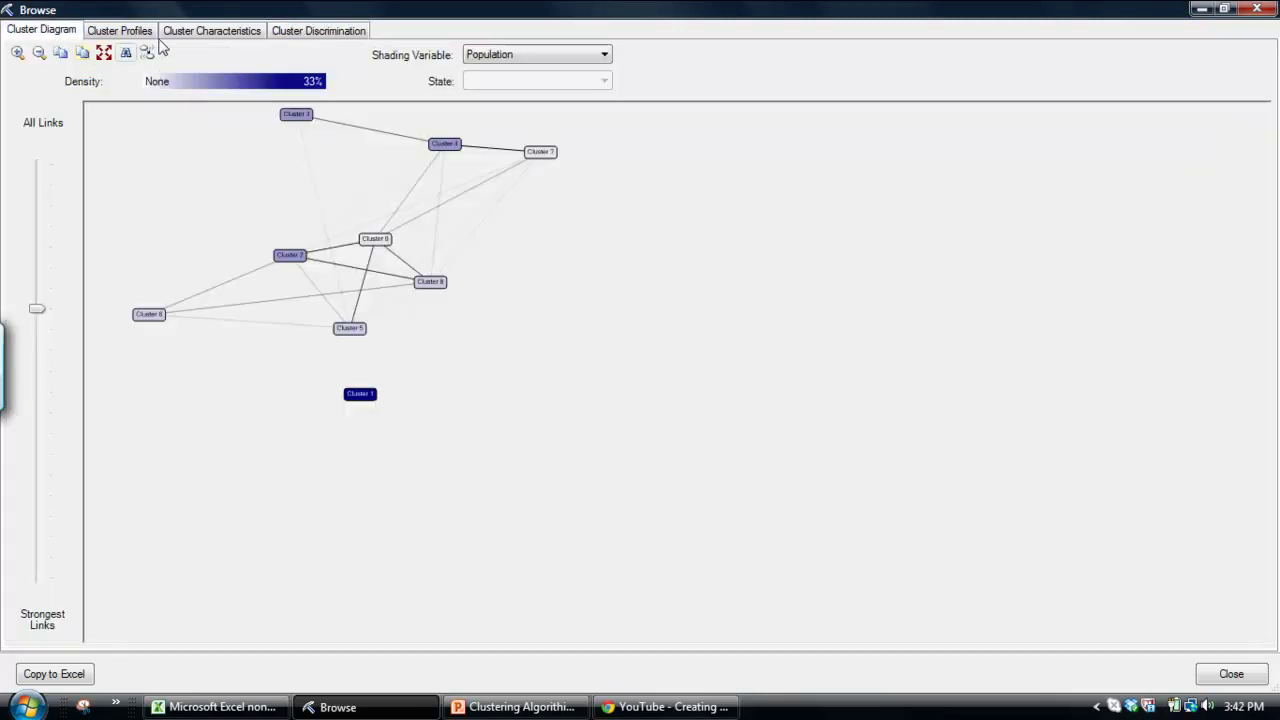
{"action": "left_click", "coordinate": [119, 31]}
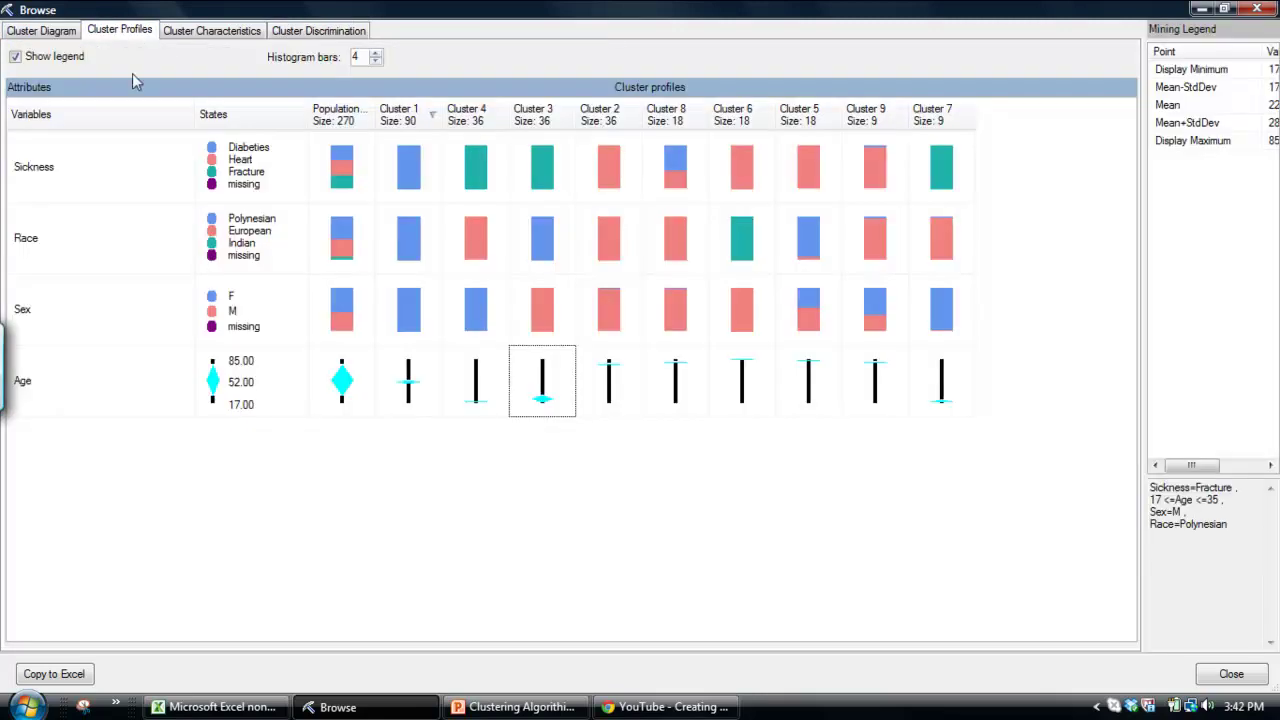
{"action": "left_click", "coordinate": [55, 674]}
{"action": "left_click", "coordinate": [54, 674]}
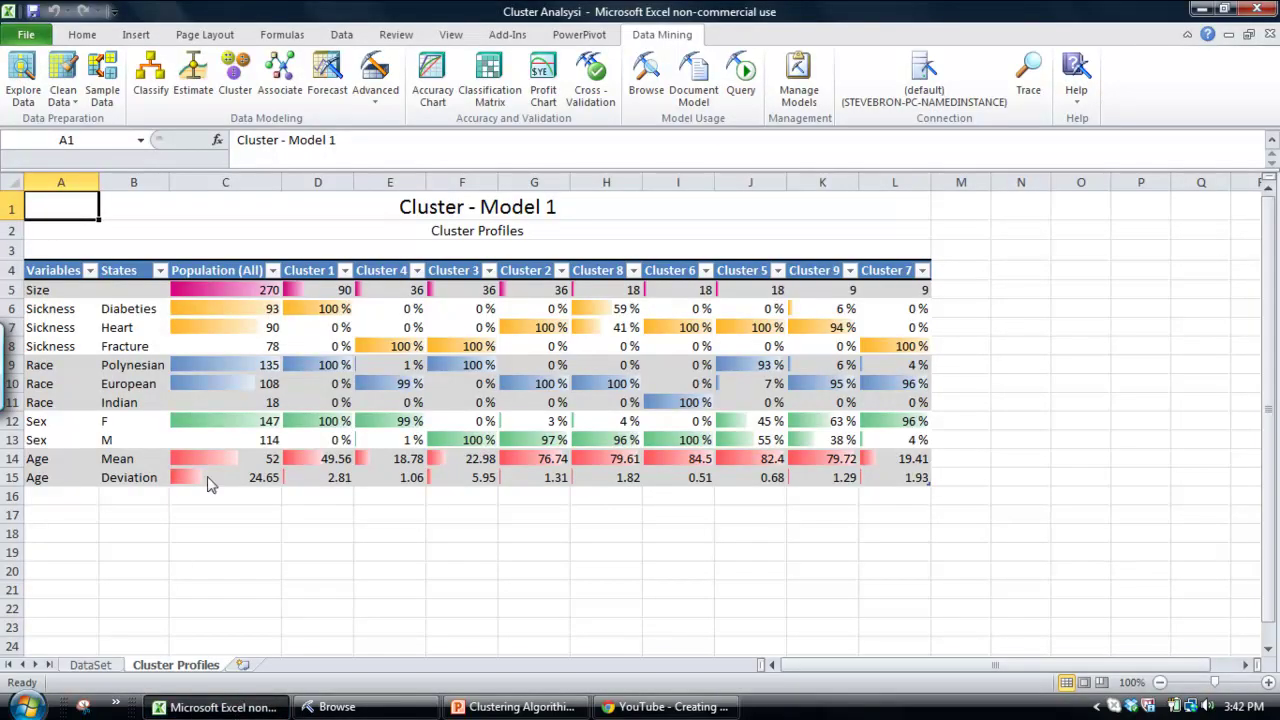
Step: Inspect the Cluster 1 heading in cell D4 and leave it unchanged
{"action": "left_click", "coordinate": [328, 272]}
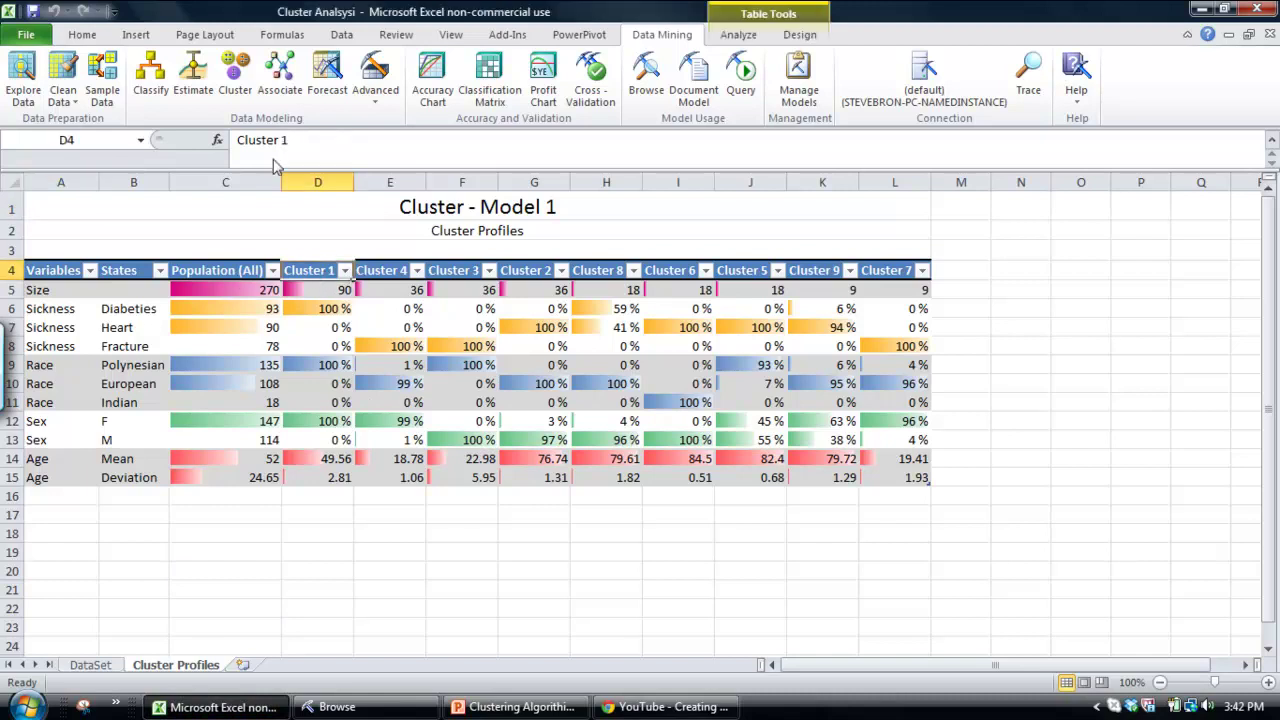
{"action": "left_click_drag", "start_coordinate": [312, 142], "coordinate": [233, 147]}
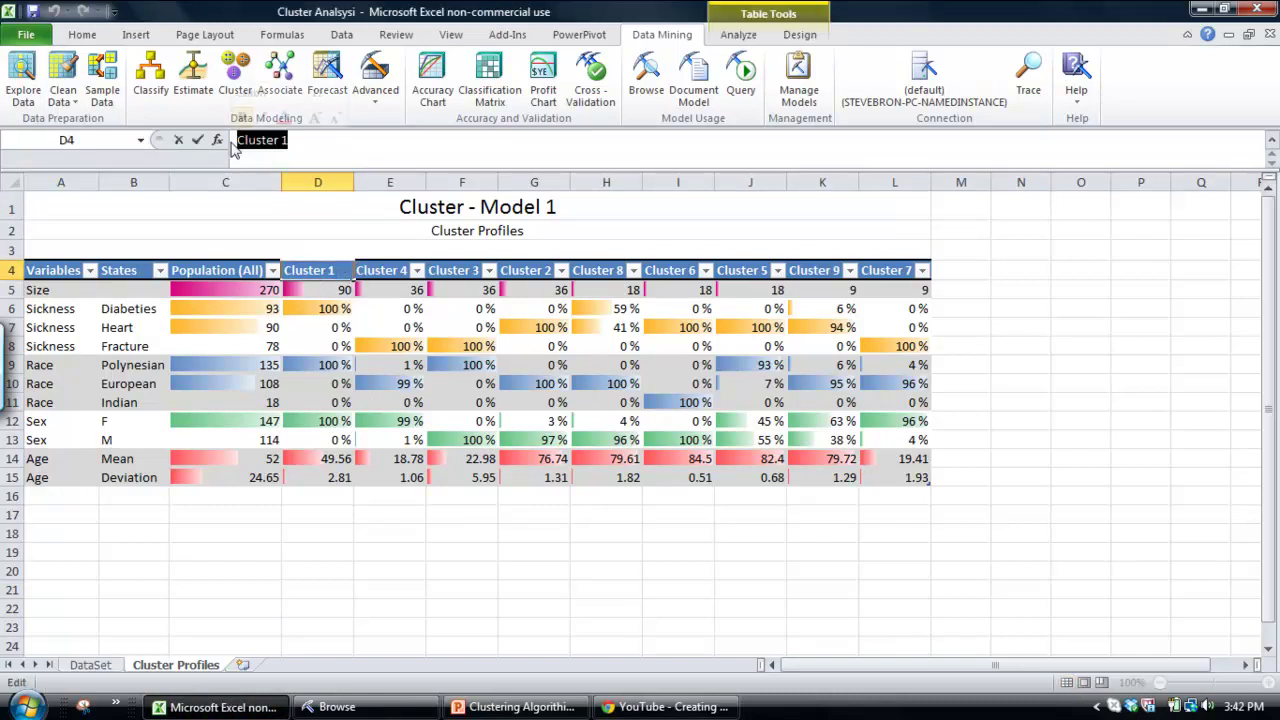
{"action": "left_click", "coordinate": [331, 237]}
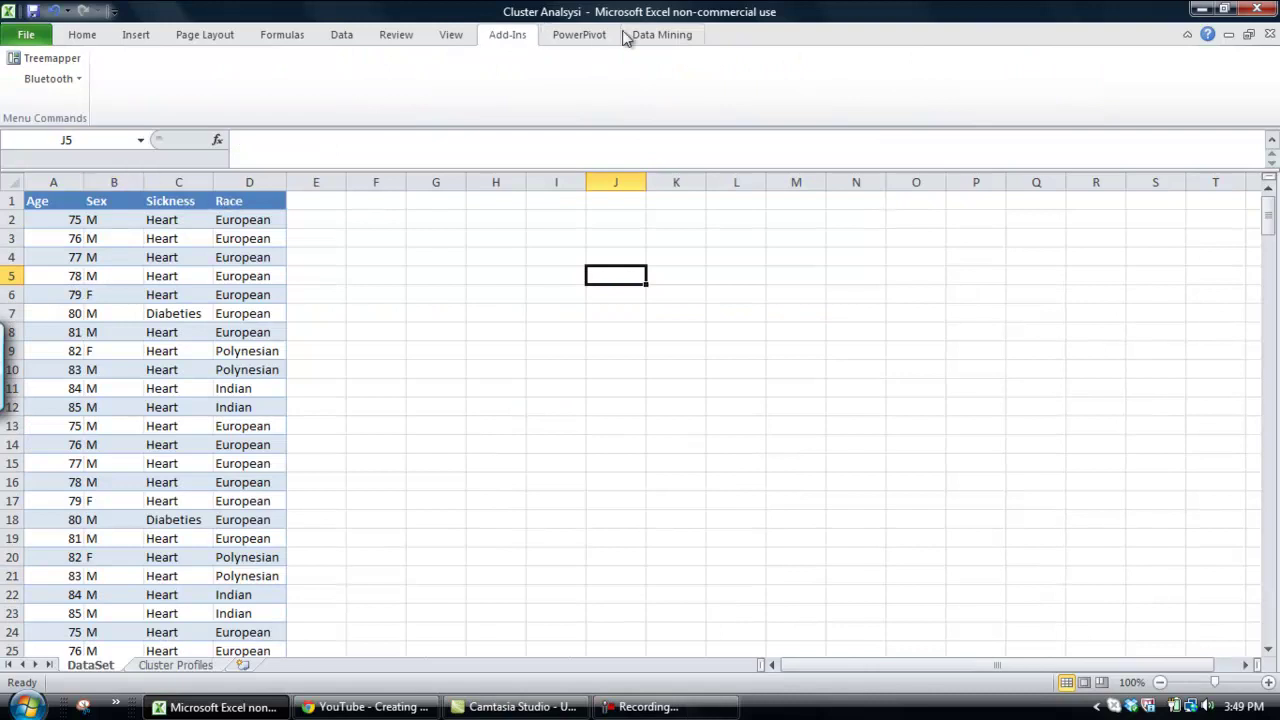
Step: Select the whole patient data table on the DataSet sheet
{"action": "left_click", "coordinate": [658, 34]}
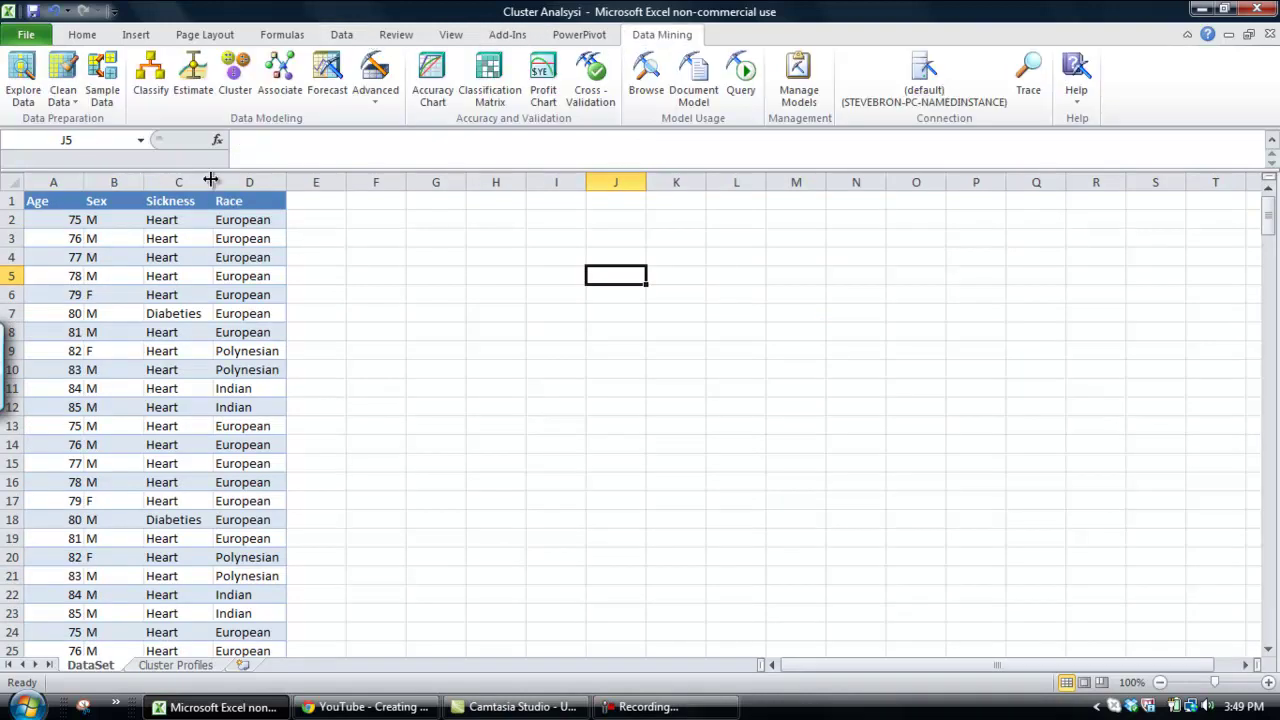
{"action": "left_click", "coordinate": [253, 201]}
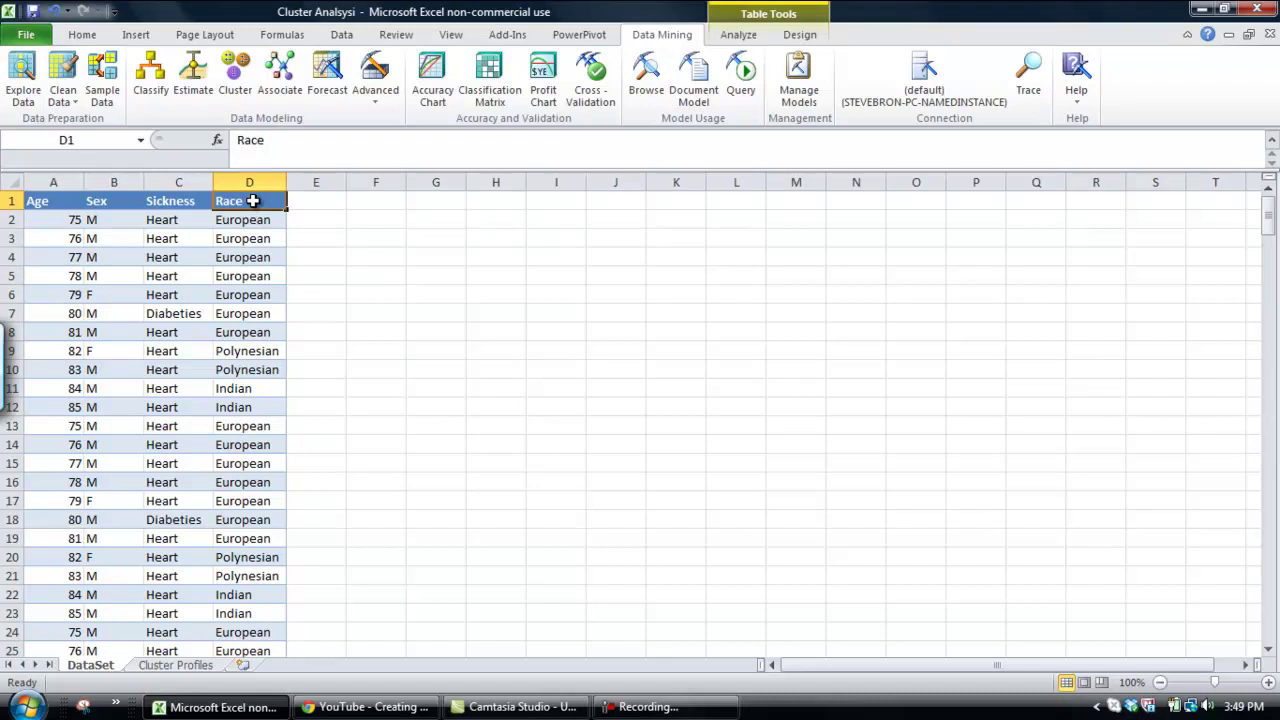
{"action": "key", "text": "ctrl+shift+Left"}
{"action": "key", "text": "ctrl+shift+Down"}
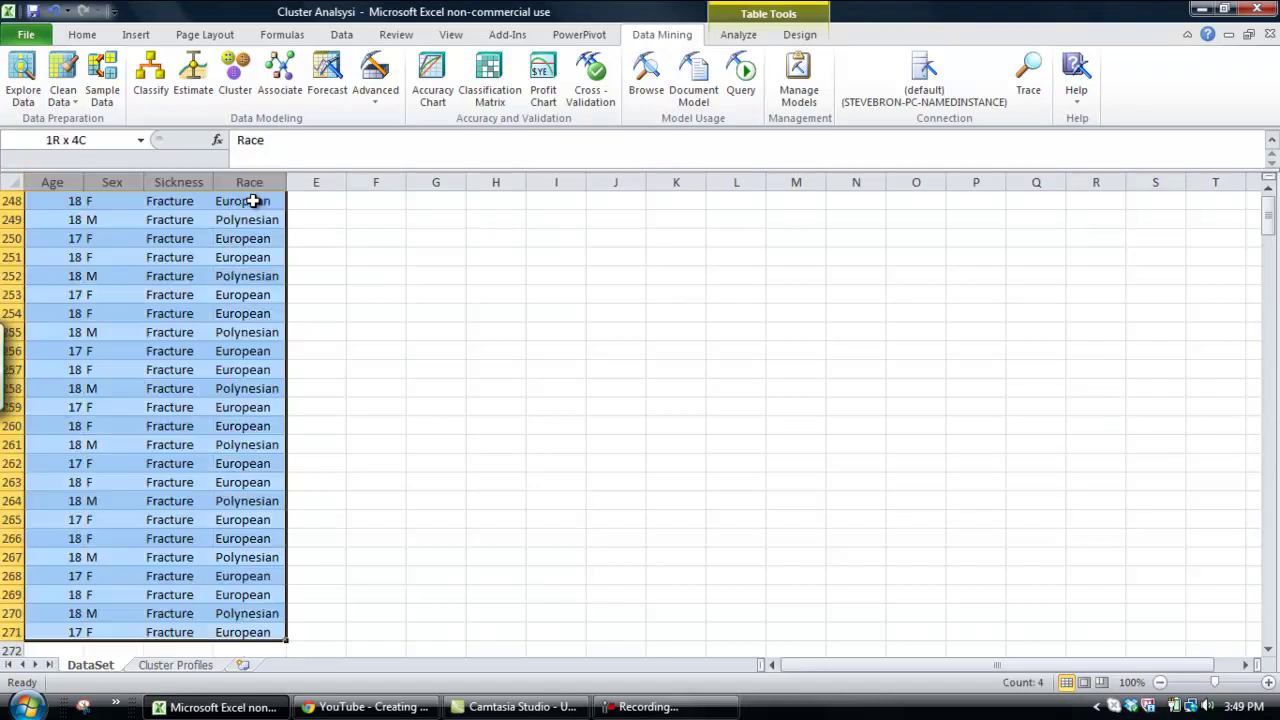
Step: Start a prediction query using Cluster - Model 1, the DataSet range and default column mappings
{"action": "left_click", "coordinate": [745, 78]}
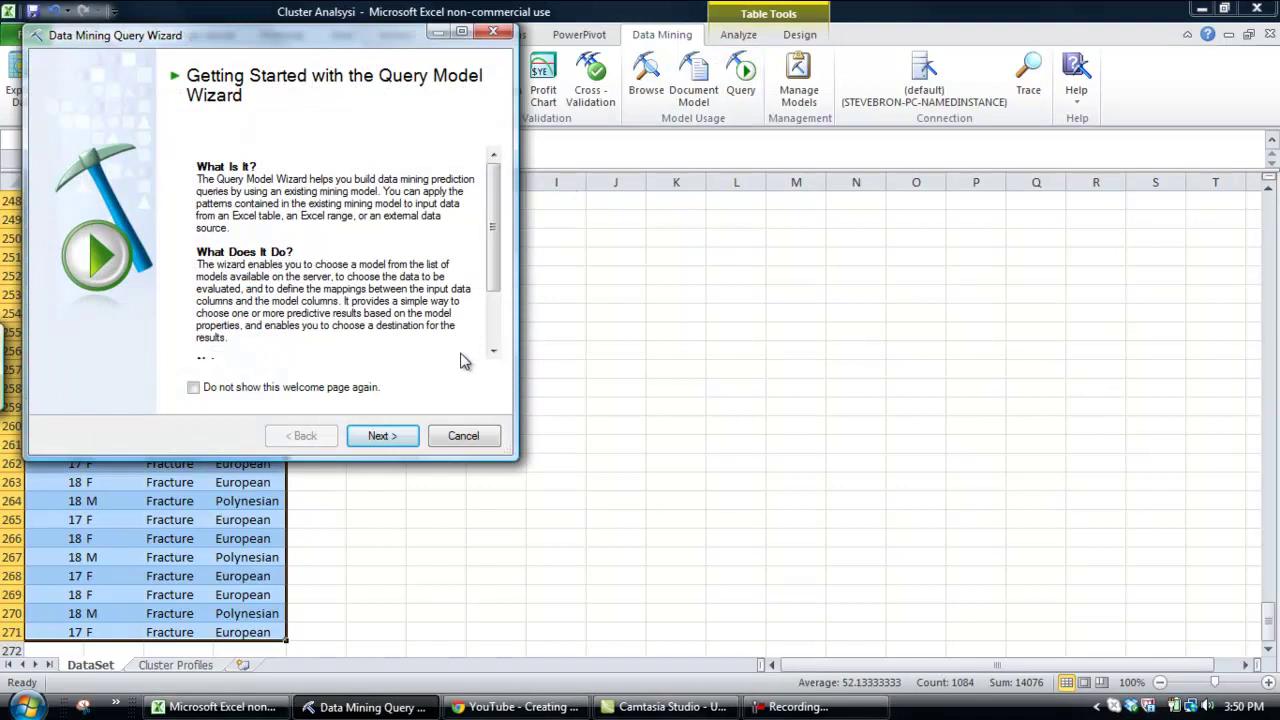
{"action": "left_click", "coordinate": [379, 436]}
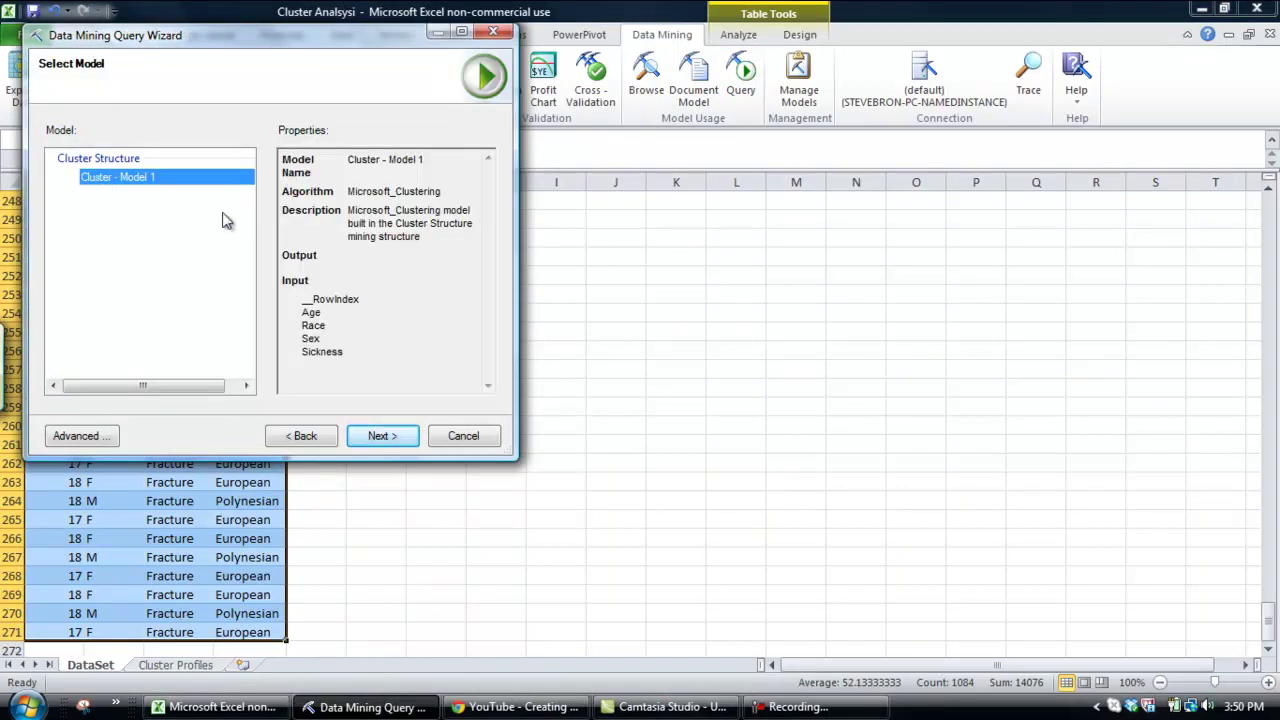
{"action": "left_click", "coordinate": [377, 437]}
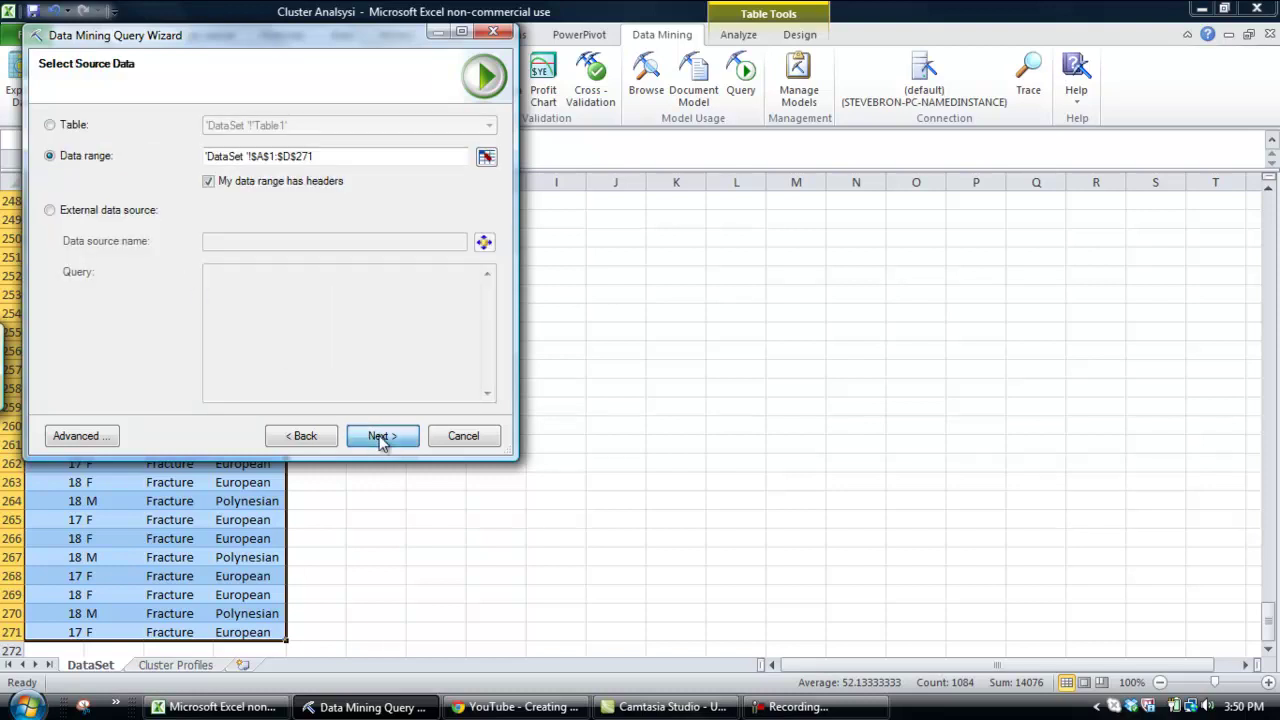
{"action": "left_click", "coordinate": [381, 442]}
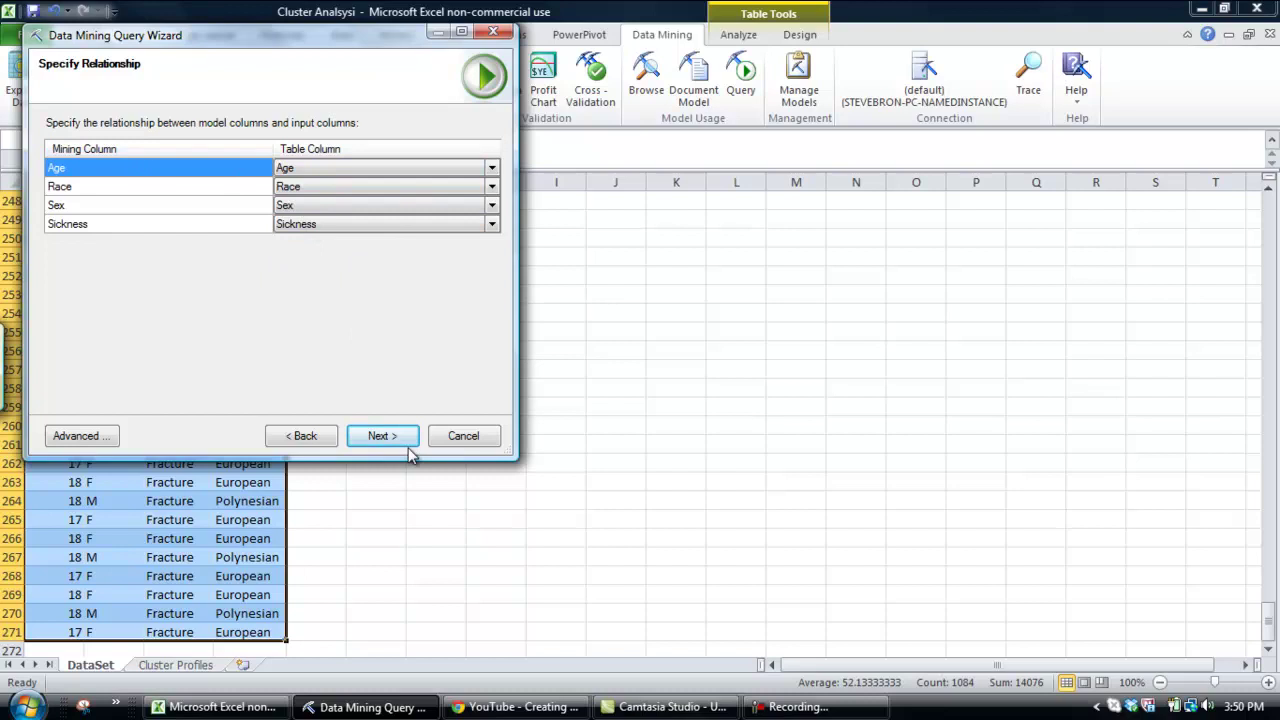
{"action": "left_click", "coordinate": [384, 439]}
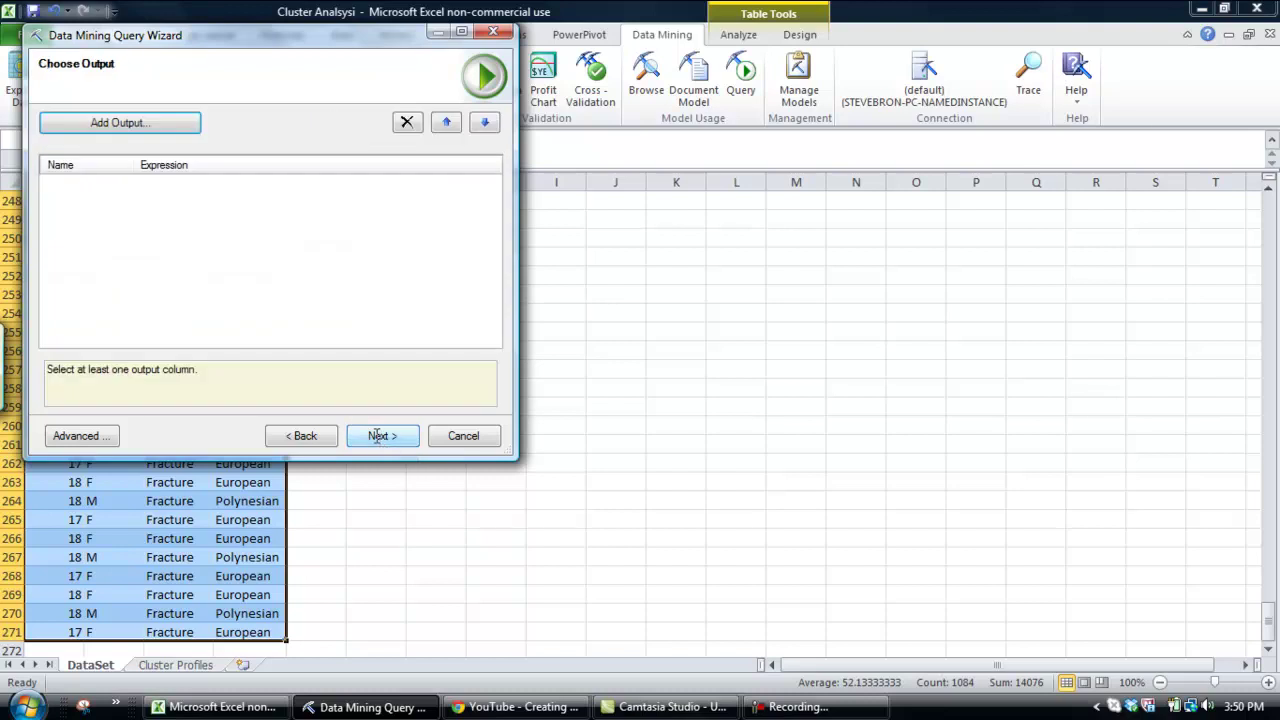
Step: Add an output column named Cluster to the query and continue to the destination page
{"action": "left_click", "coordinate": [114, 123]}
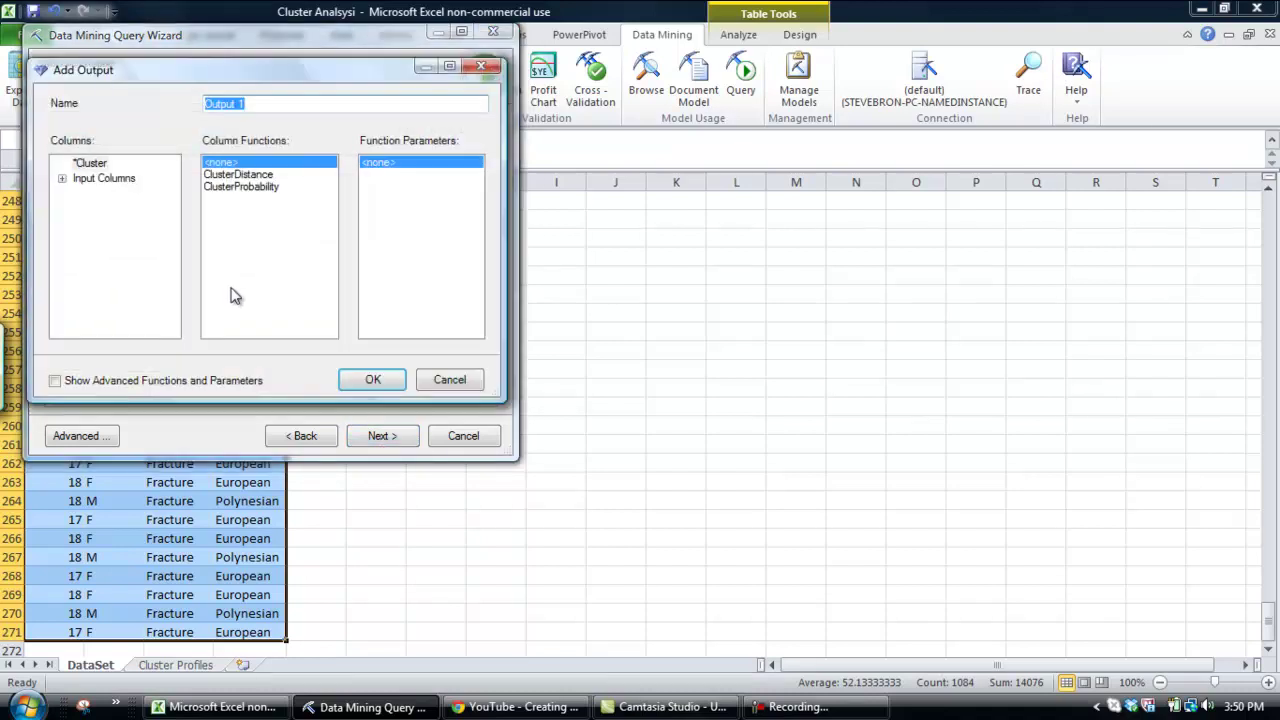
{"action": "type", "text": "Cluster"}
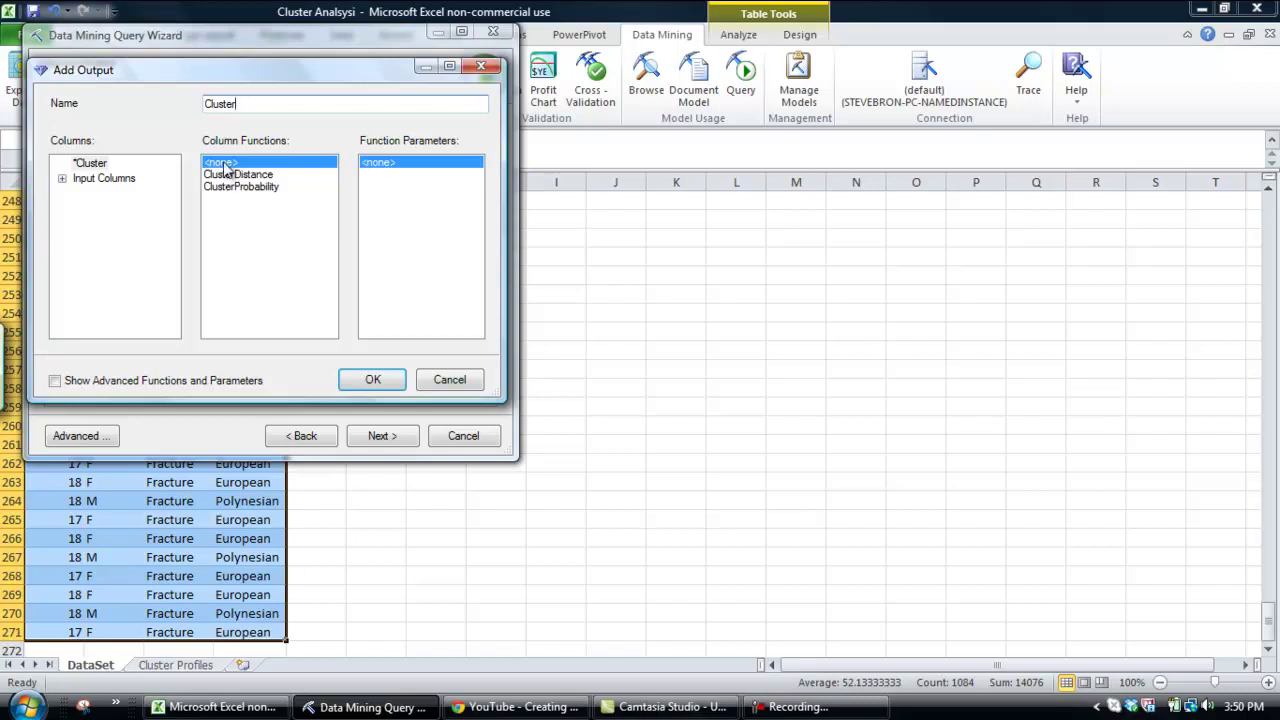
{"action": "left_click", "coordinate": [373, 381]}
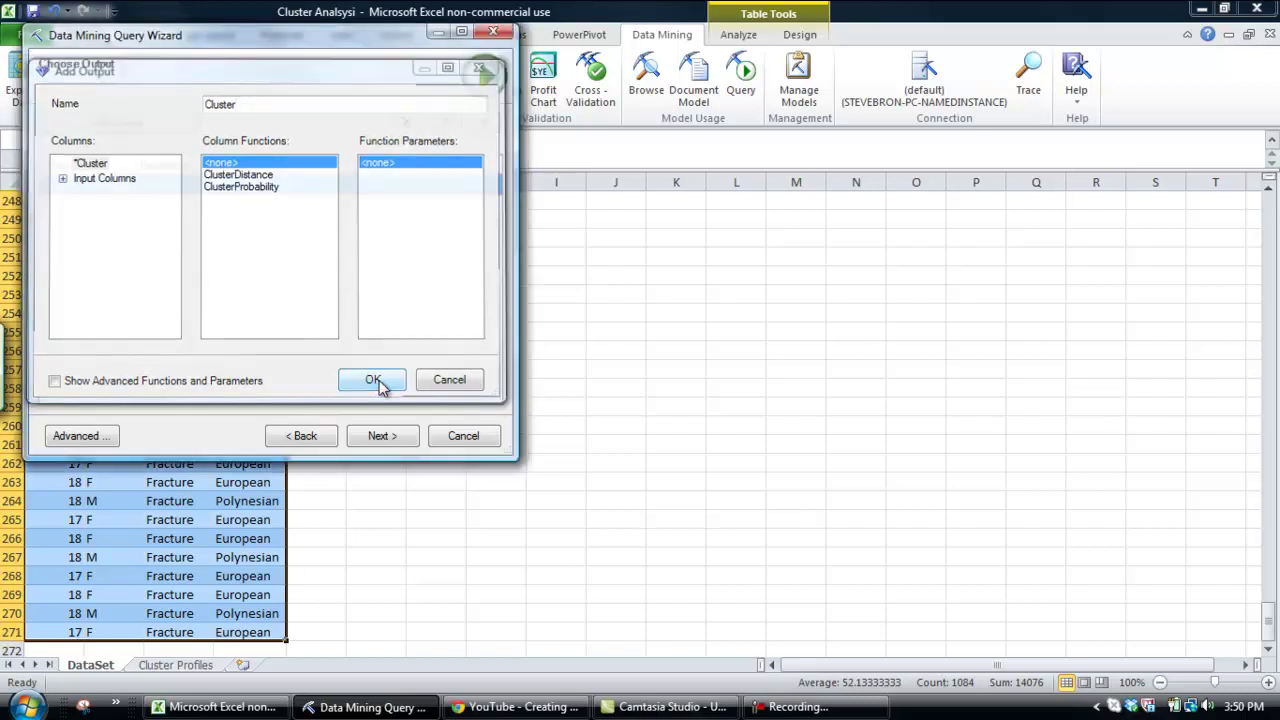
{"action": "left_click", "coordinate": [392, 445]}
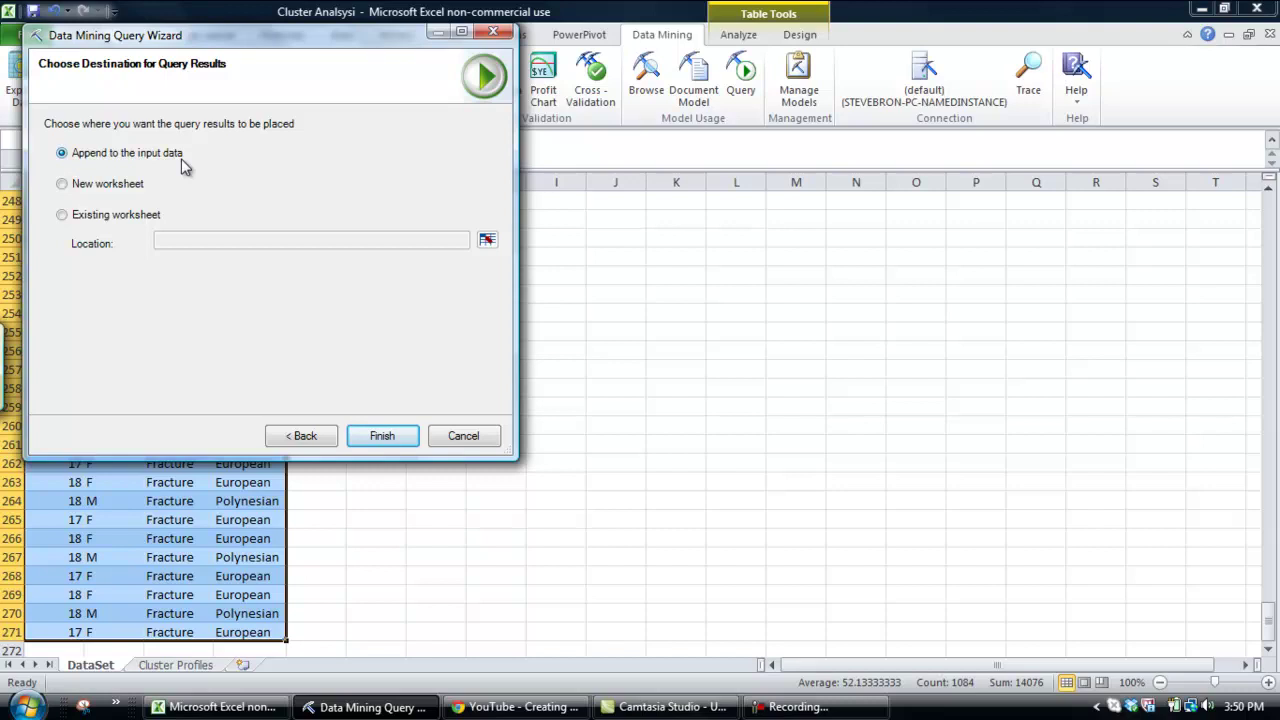
Step: Finish the query so every row gets a Cluster label, starting at cell E2
{"action": "left_click", "coordinate": [386, 440]}
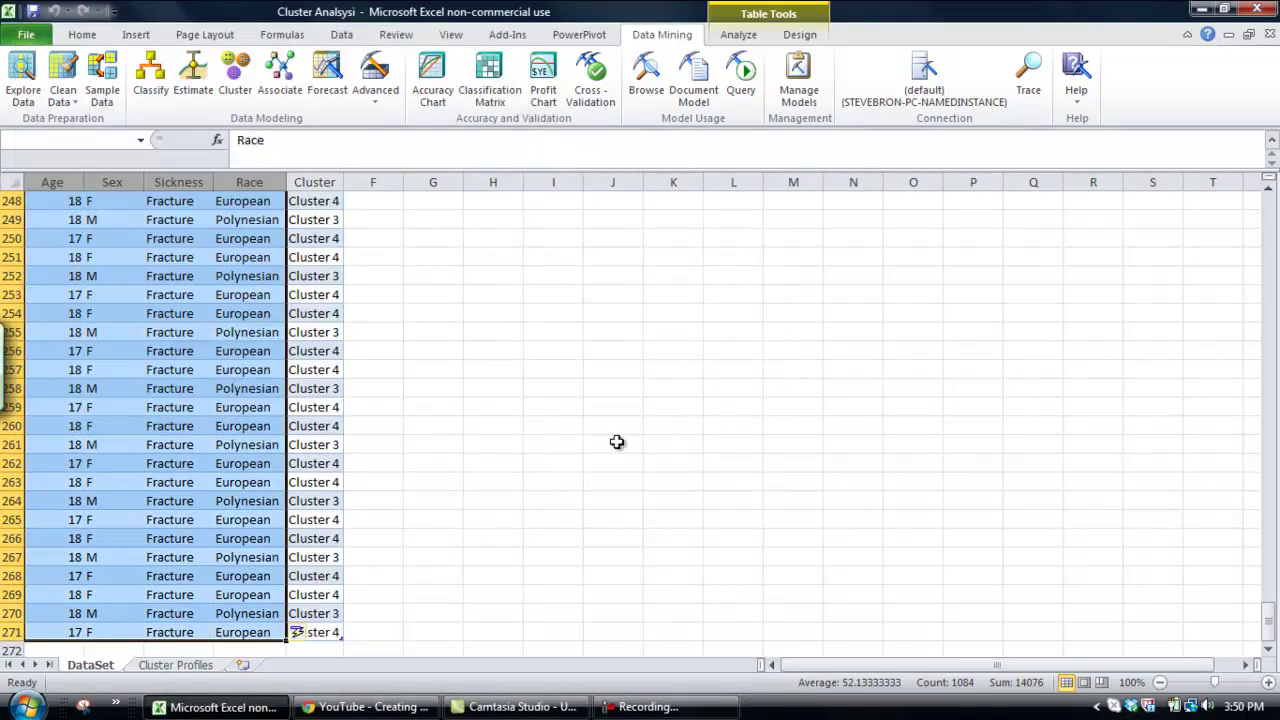
{"action": "left_click_drag", "start_coordinate": [1271, 619], "coordinate": [1260, 148]}
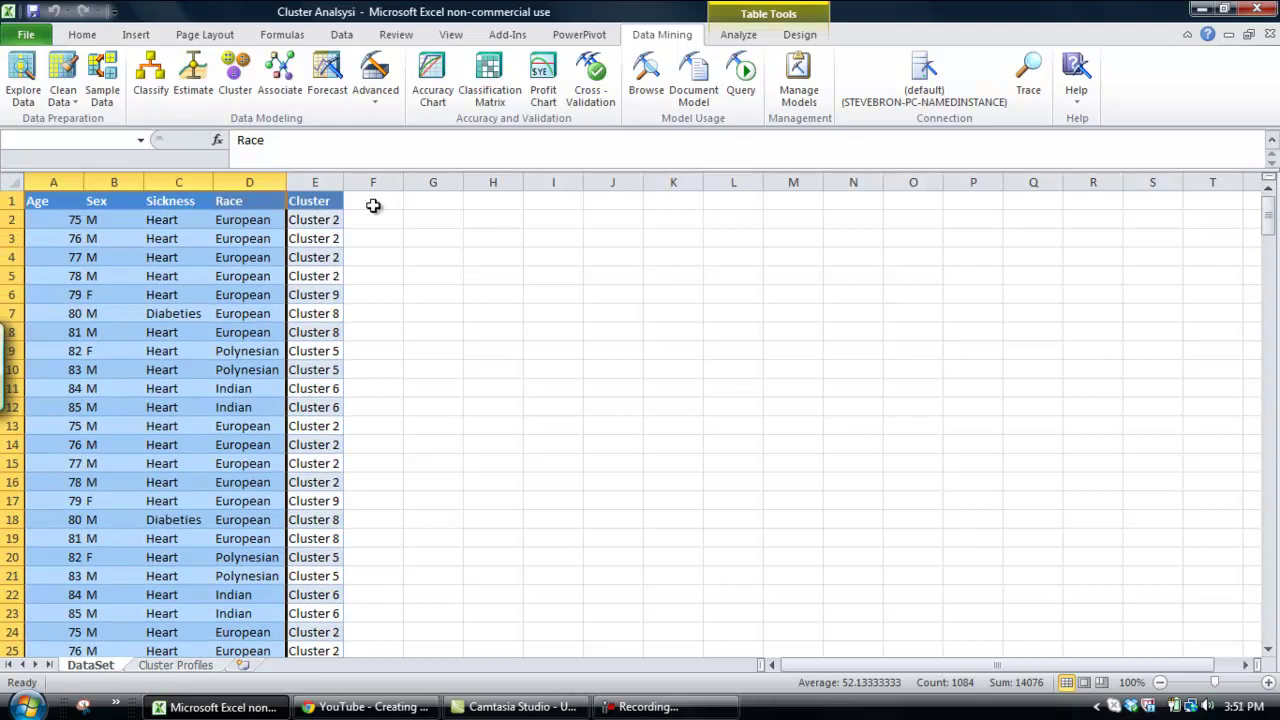
{"action": "left_click", "coordinate": [343, 184]}
{"action": "left_click", "coordinate": [324, 216]}
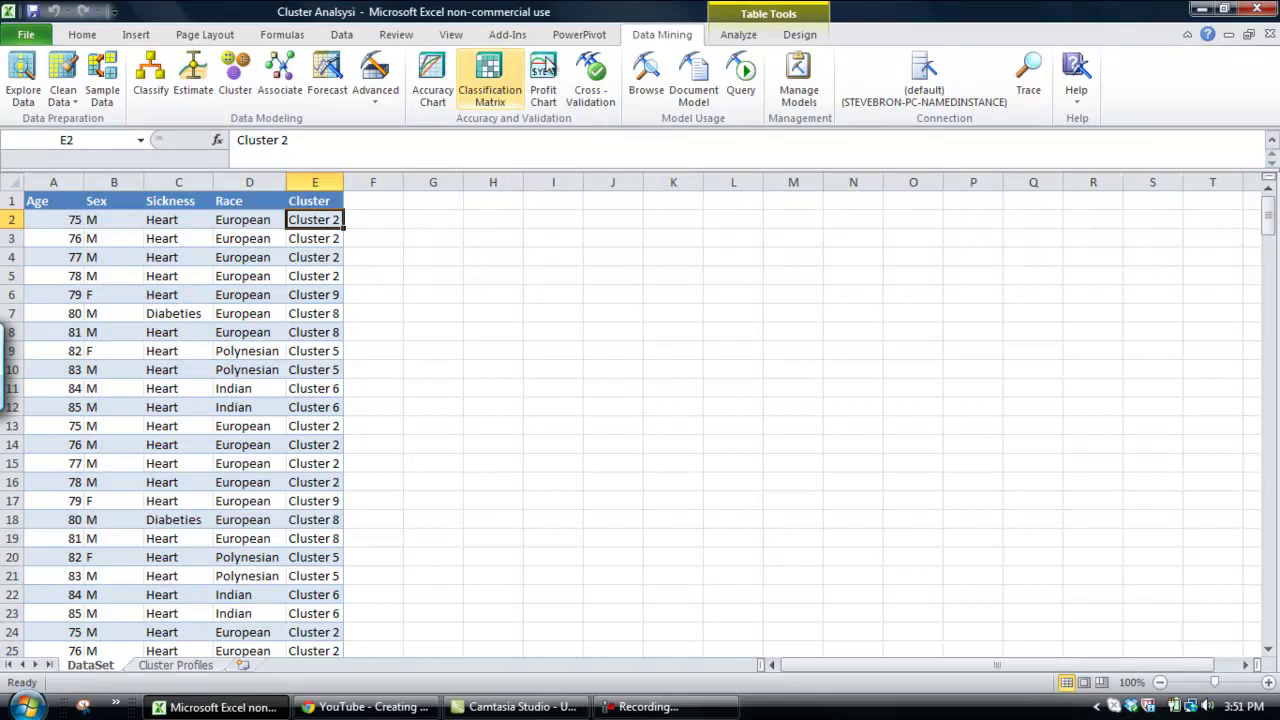
Step: Turn on filtering and filter the Cluster column to show only Cluster 1
{"action": "left_click", "coordinate": [339, 36]}
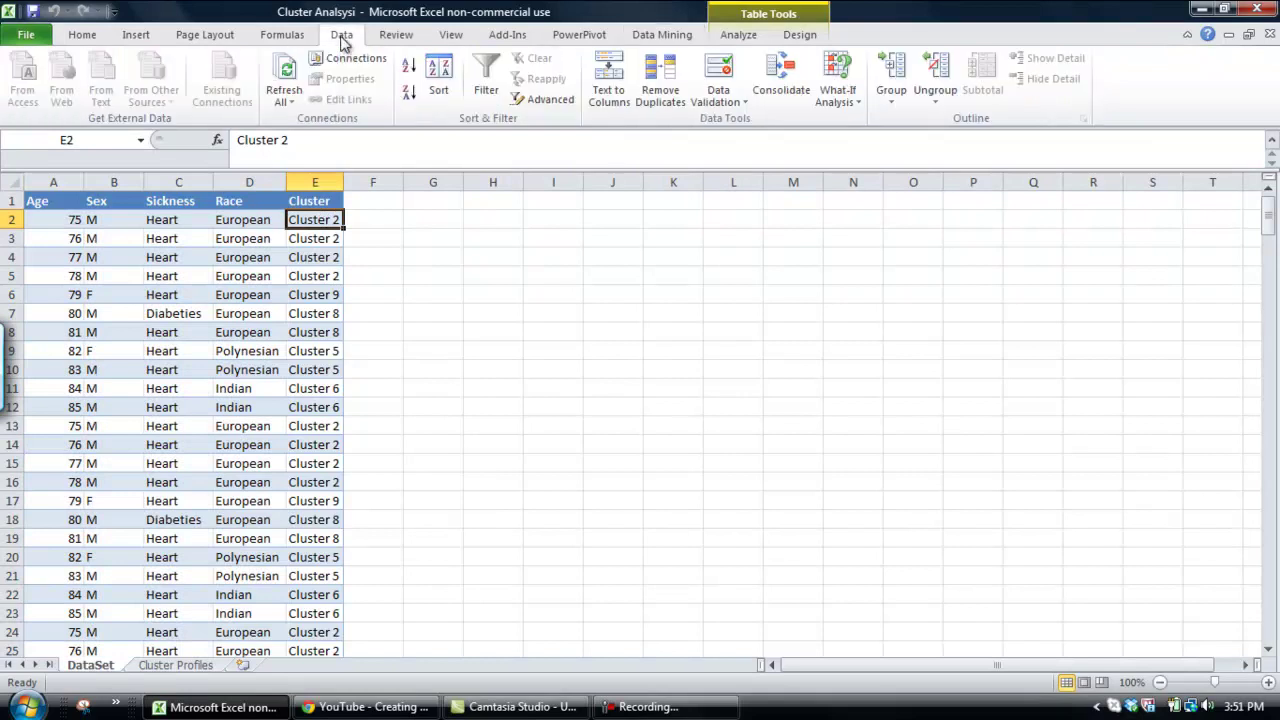
{"action": "left_click", "coordinate": [486, 80]}
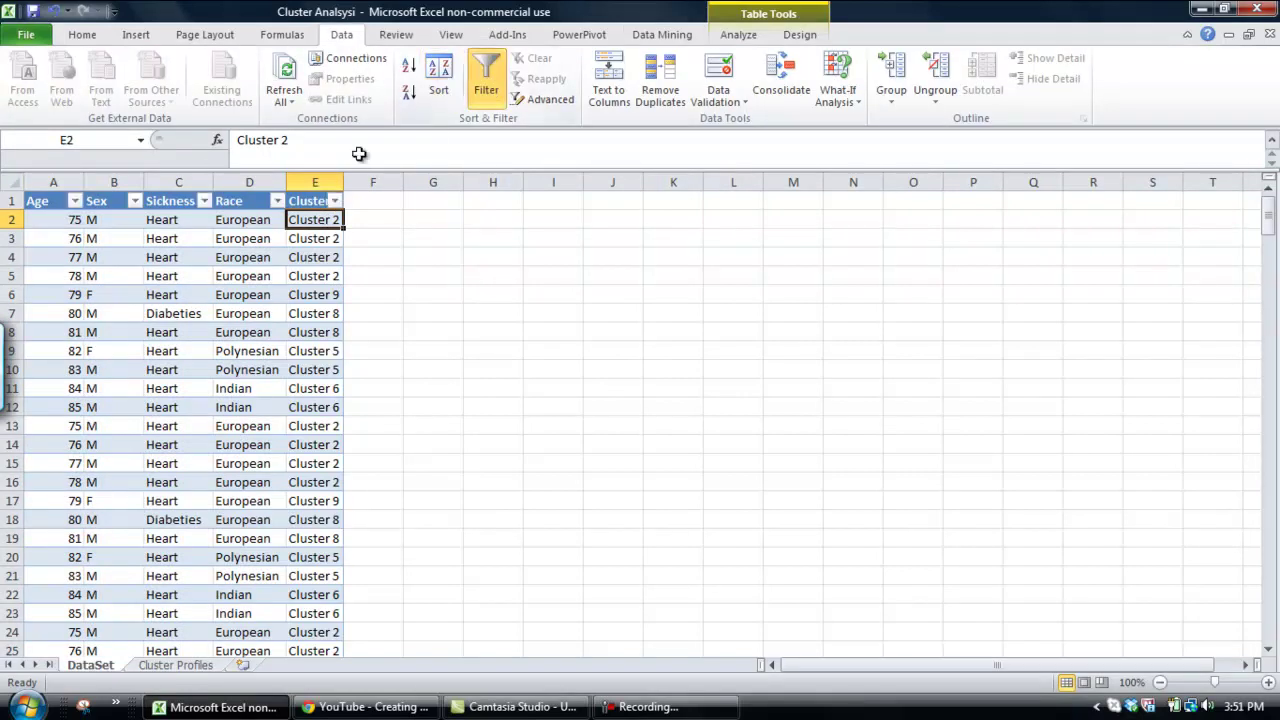
{"action": "left_click", "coordinate": [334, 203]}
{"action": "left_click", "coordinate": [386, 373]}
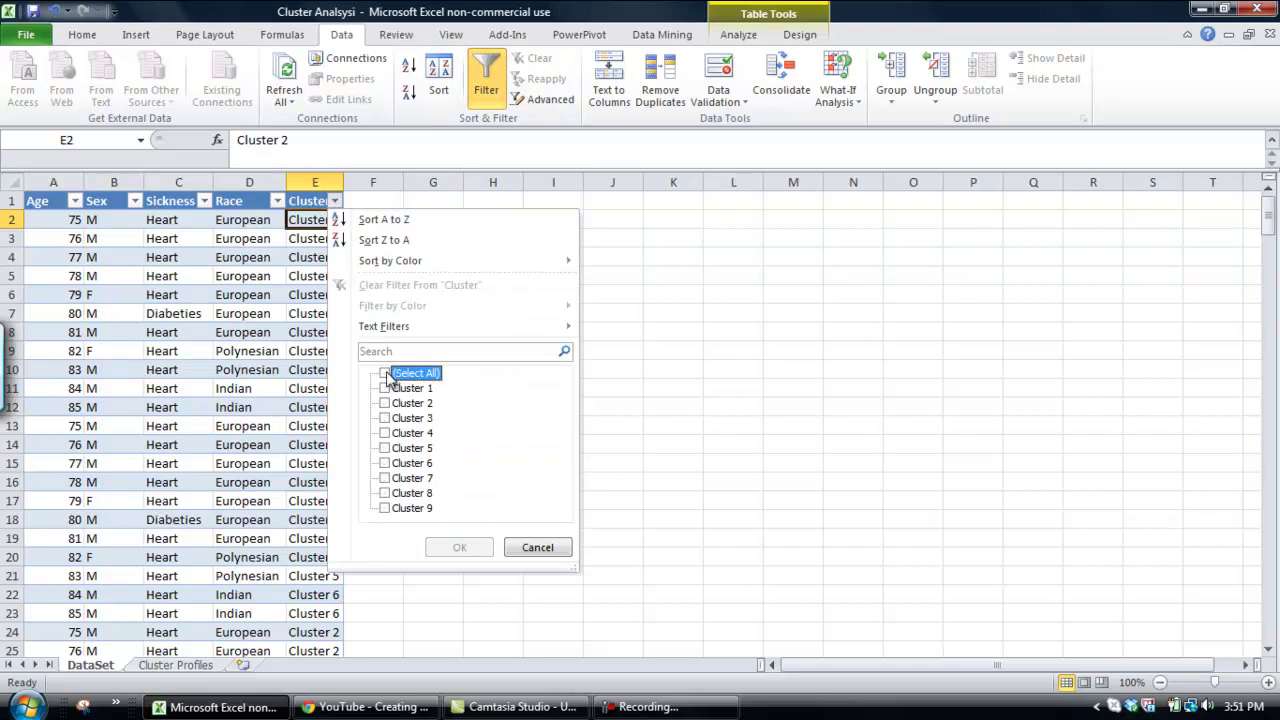
{"action": "left_click", "coordinate": [386, 388]}
{"action": "left_click", "coordinate": [458, 546]}
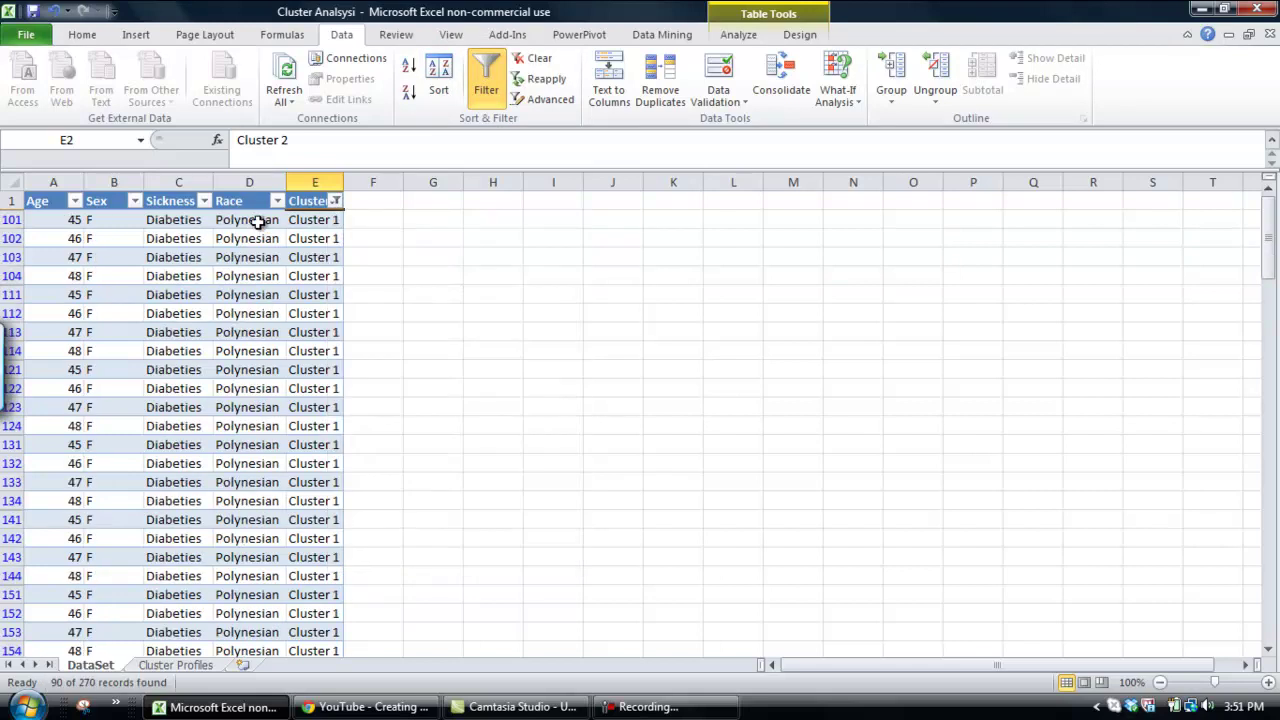
Step: Select the visible Sickness values from C101 down to count Cluster 1 records
{"action": "left_click", "coordinate": [256, 220]}
{"action": "left_click", "coordinate": [182, 222]}
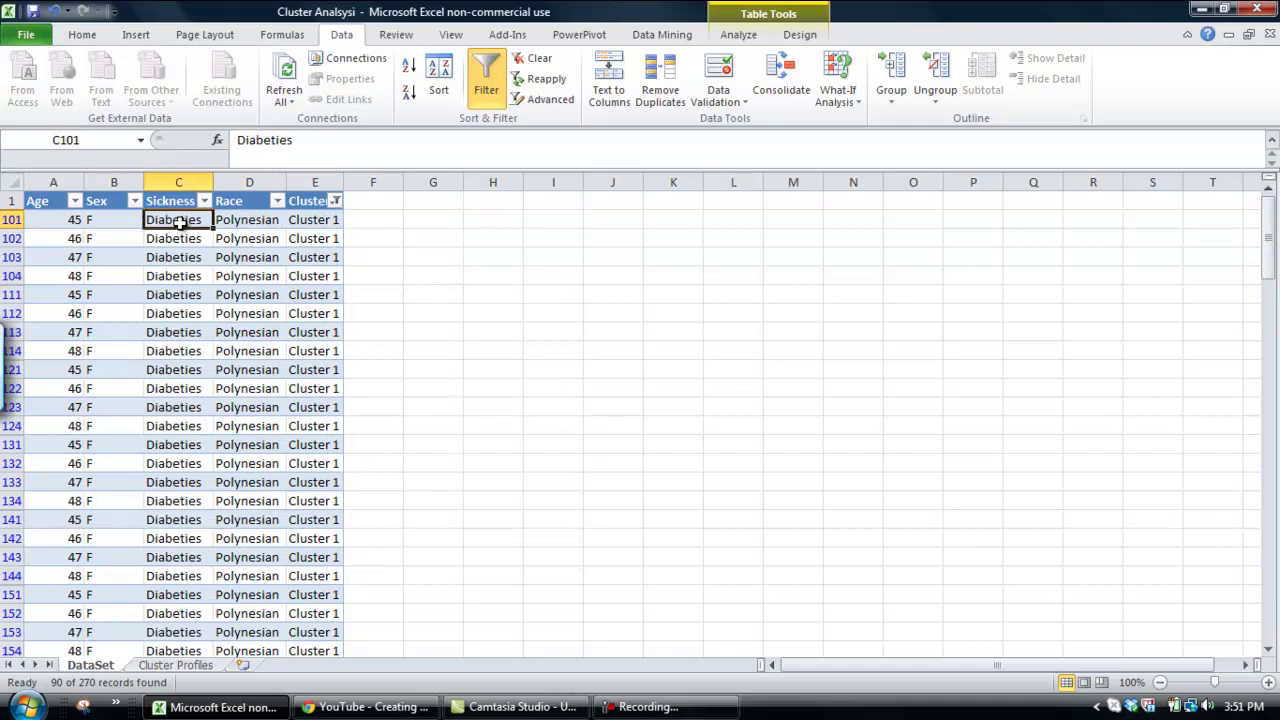
{"action": "key", "text": "ctrl+shift+Down"}
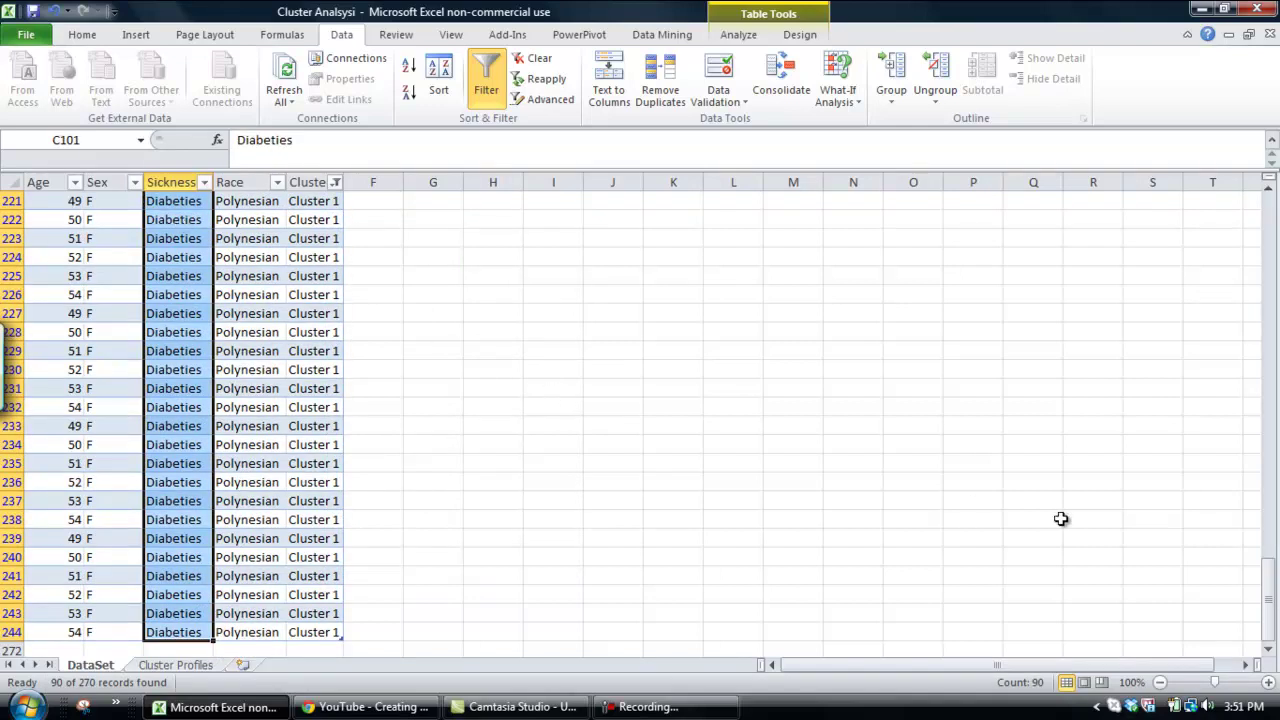
{"action": "left_click_drag", "start_coordinate": [1268, 595], "coordinate": [1248, 231]}
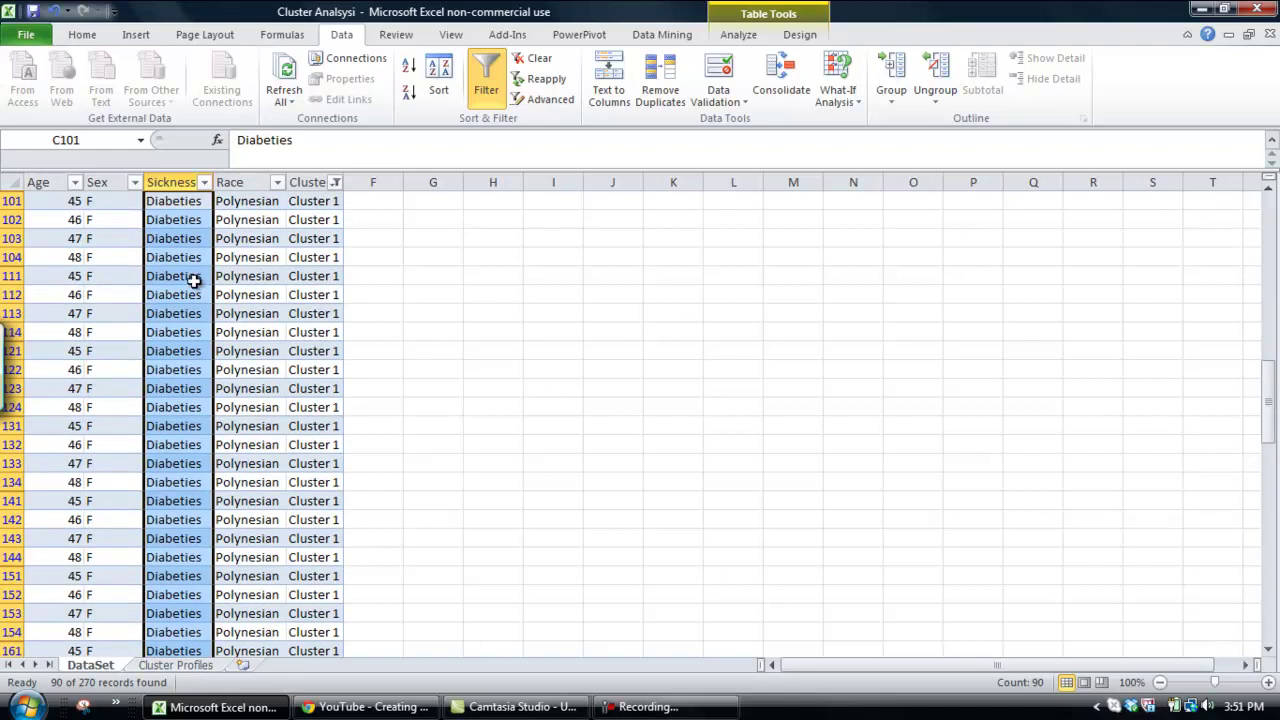
Step: Reset the Cluster filter to (Select All) so every row shows again
{"action": "left_click", "coordinate": [335, 183]}
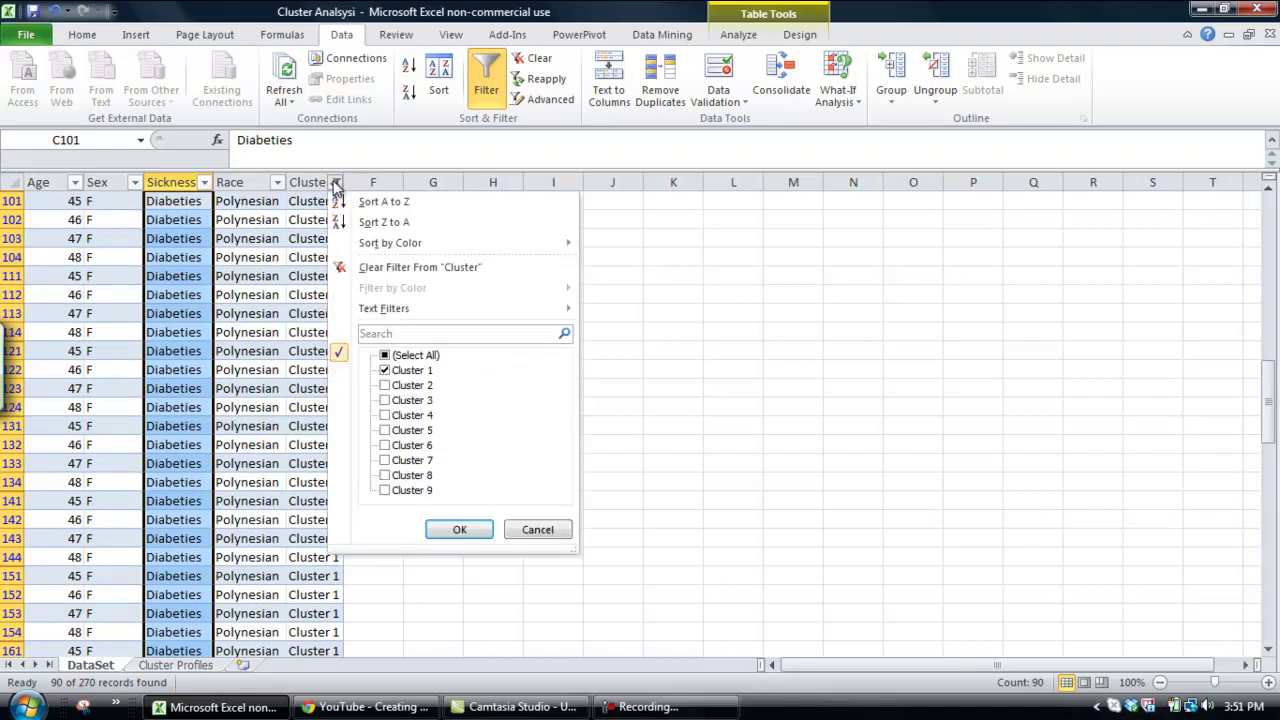
{"action": "left_click", "coordinate": [386, 355]}
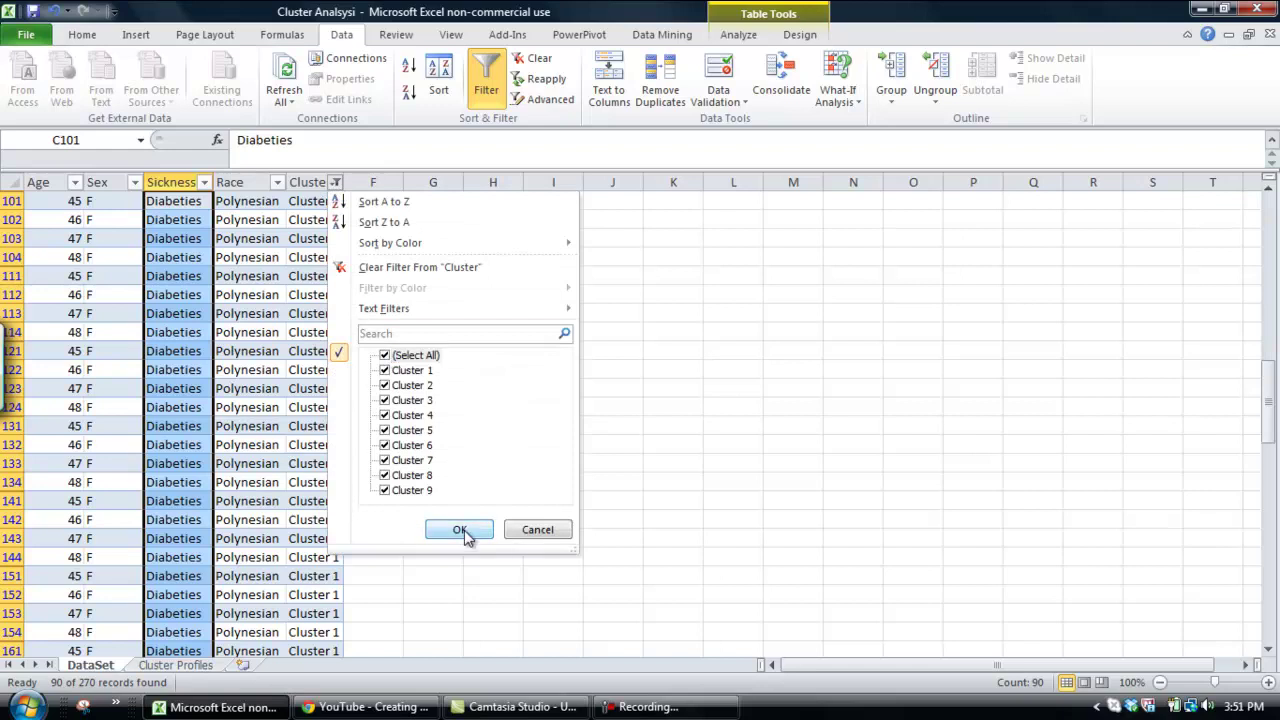
{"action": "left_click", "coordinate": [459, 530]}
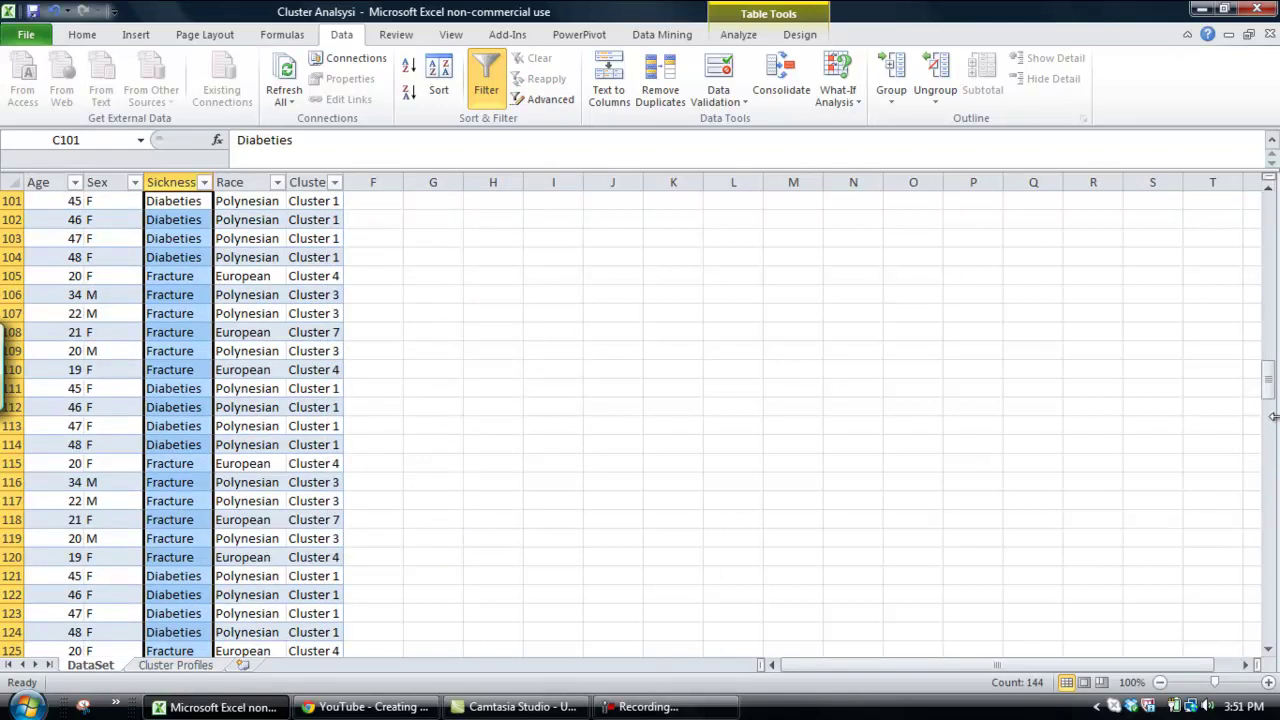
{"action": "left_click_drag", "start_coordinate": [1272, 393], "coordinate": [1274, 210]}
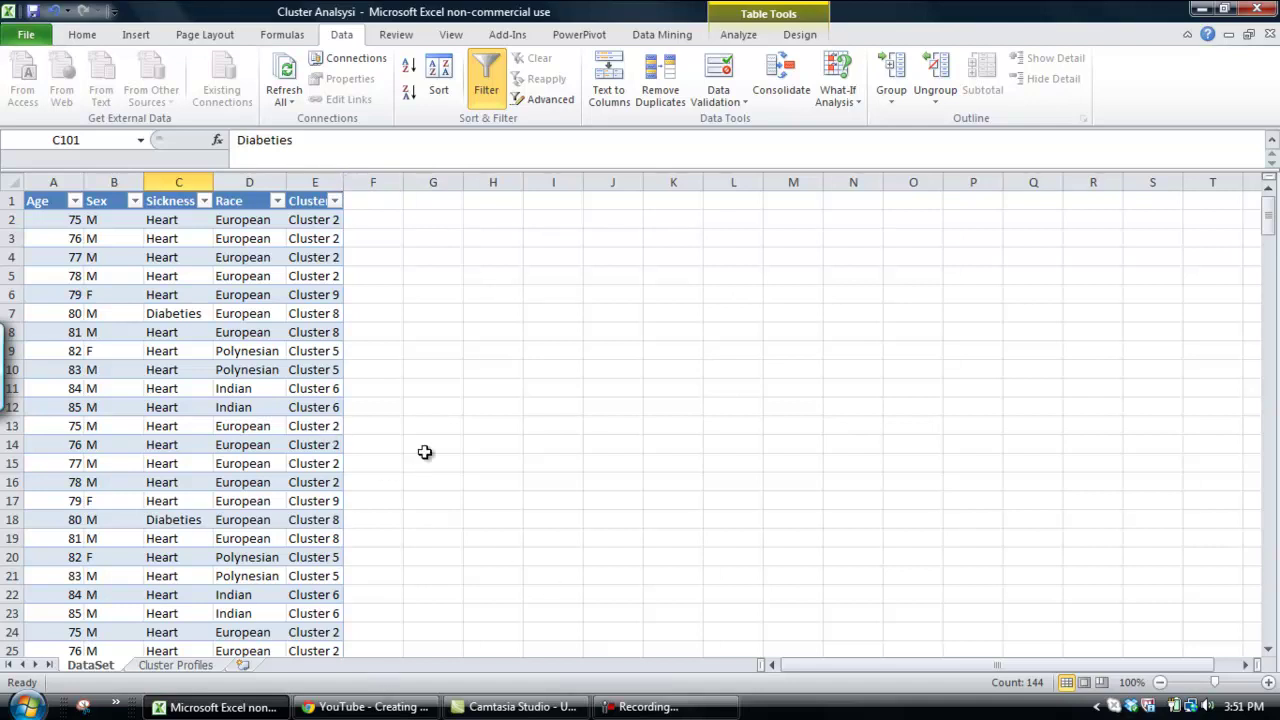
Step: Switch to the YouTube video on creating prediction queries with the data mining add-in
{"action": "left_click", "coordinate": [355, 704]}
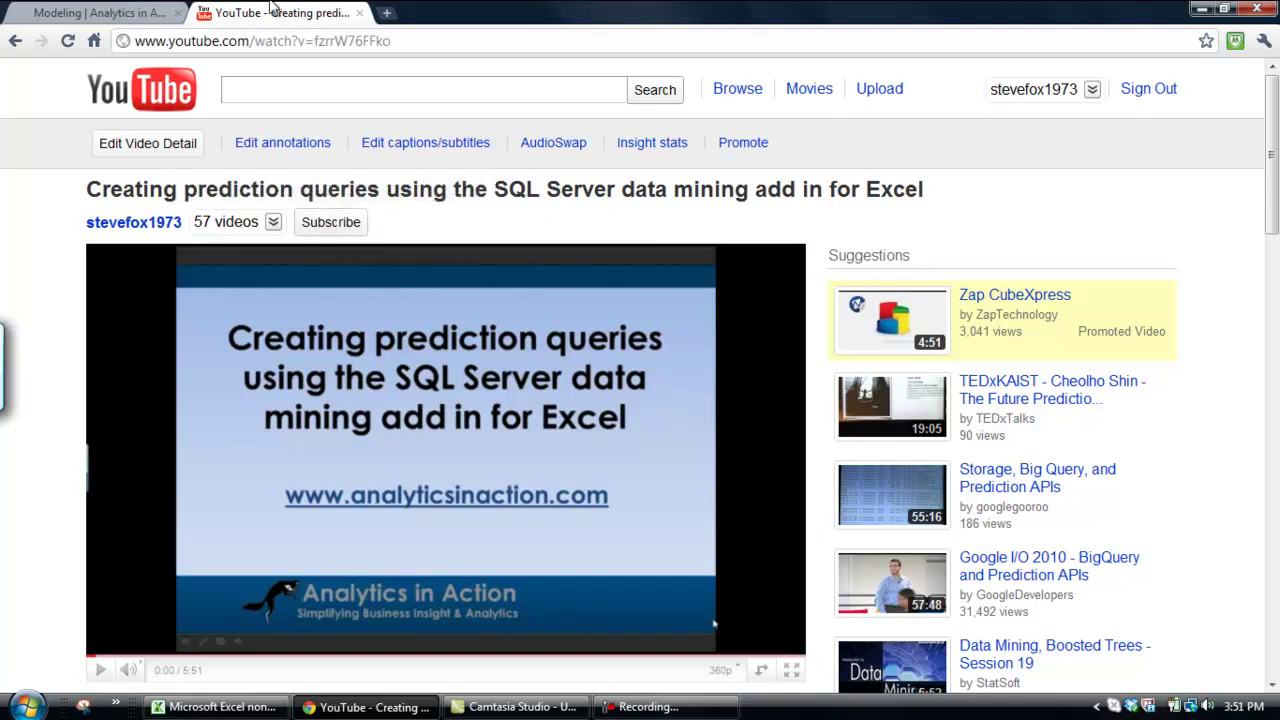
Step: Switch to the Analytics in Action Modeling page and reload it
{"action": "left_click", "coordinate": [125, 13]}
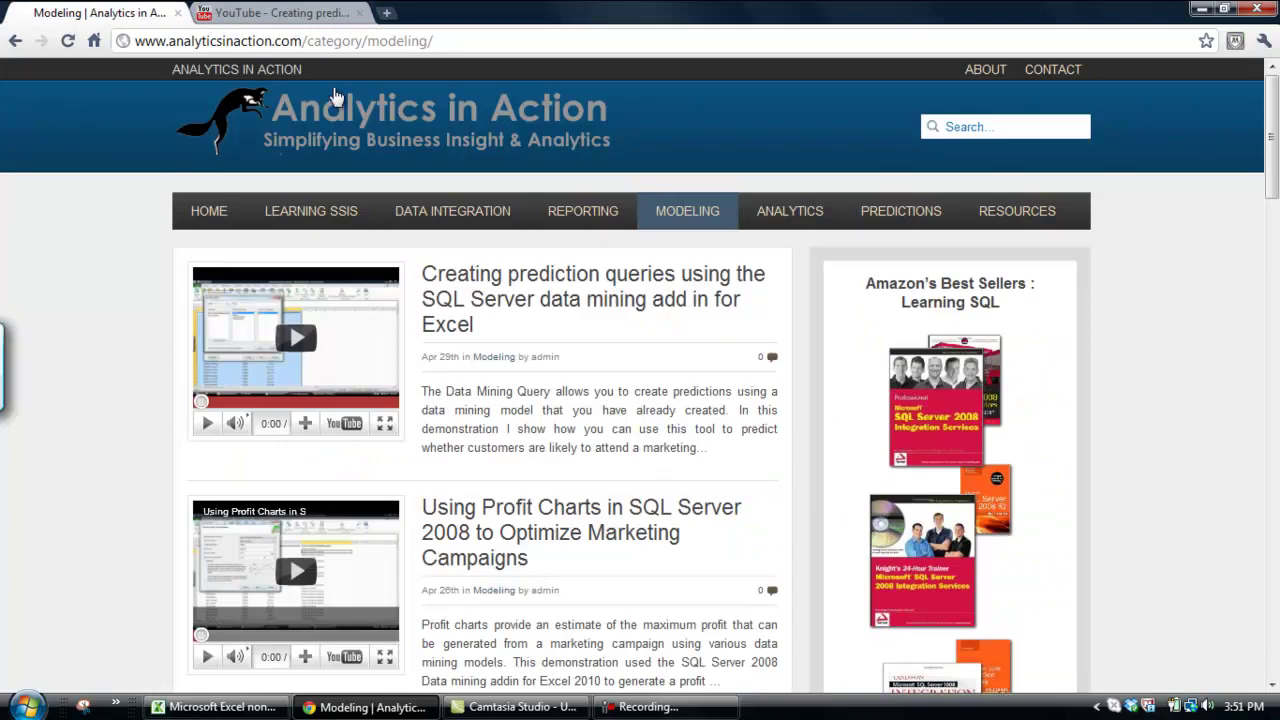
{"action": "left_click", "coordinate": [171, 42]}
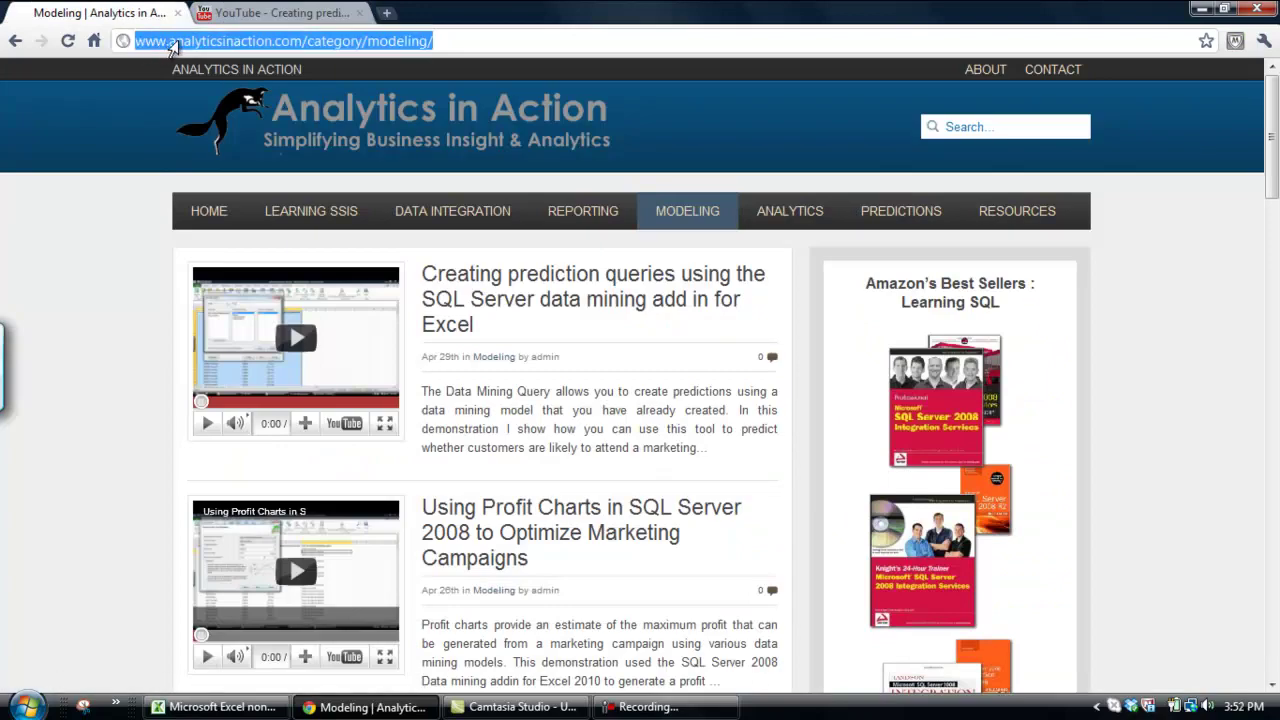
{"action": "key", "text": "Return"}
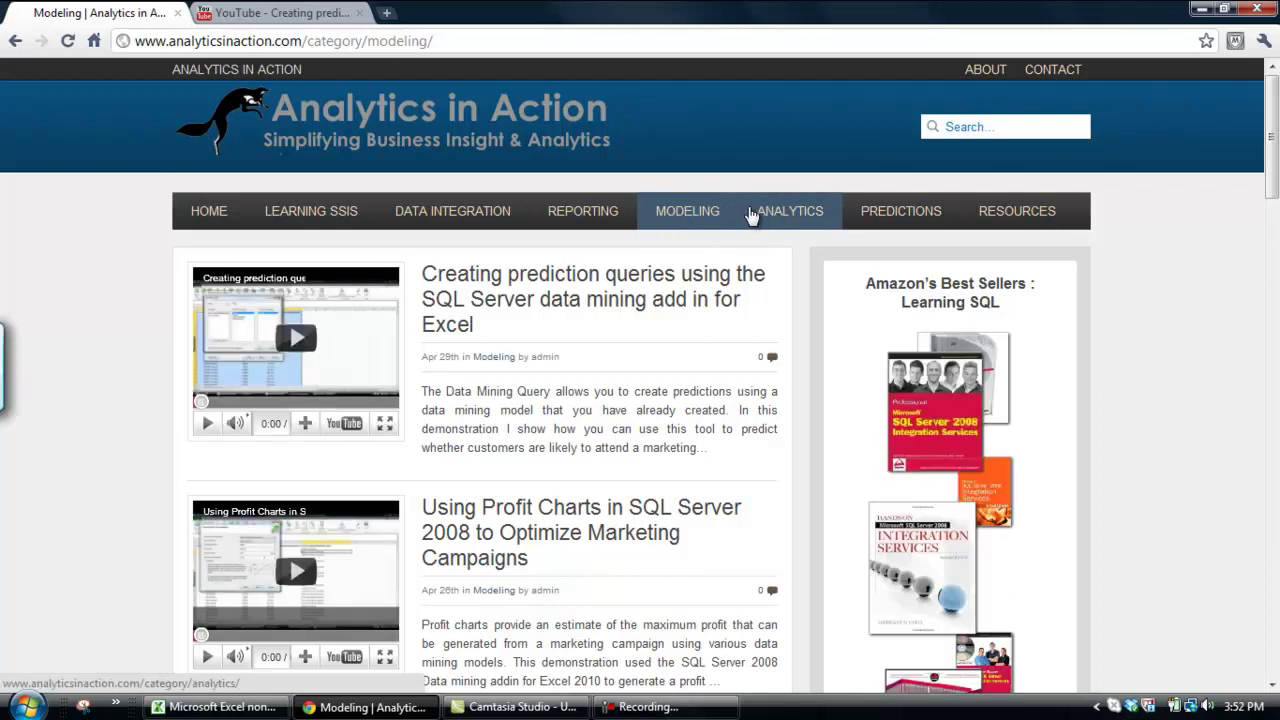
Step: Browse the Data Integration articles and open the Learning SSIS page
{"action": "left_click", "coordinate": [479, 212]}
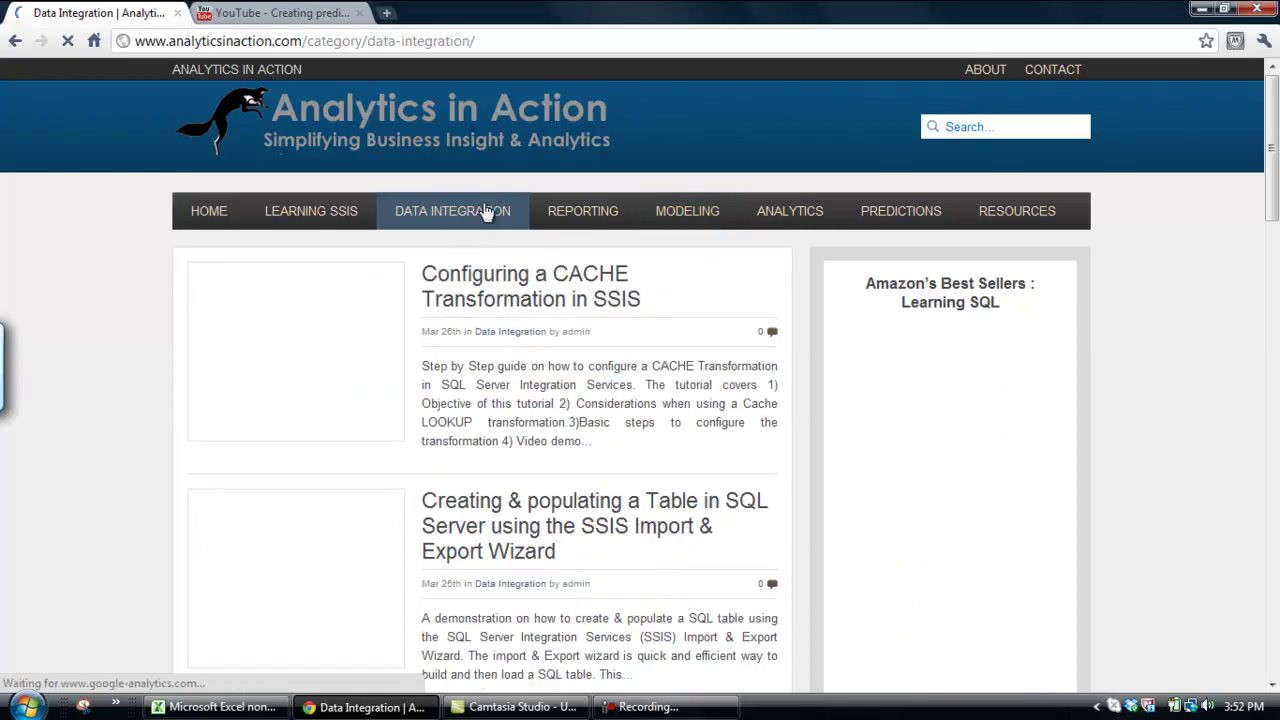
{"action": "left_click", "coordinate": [700, 210]}
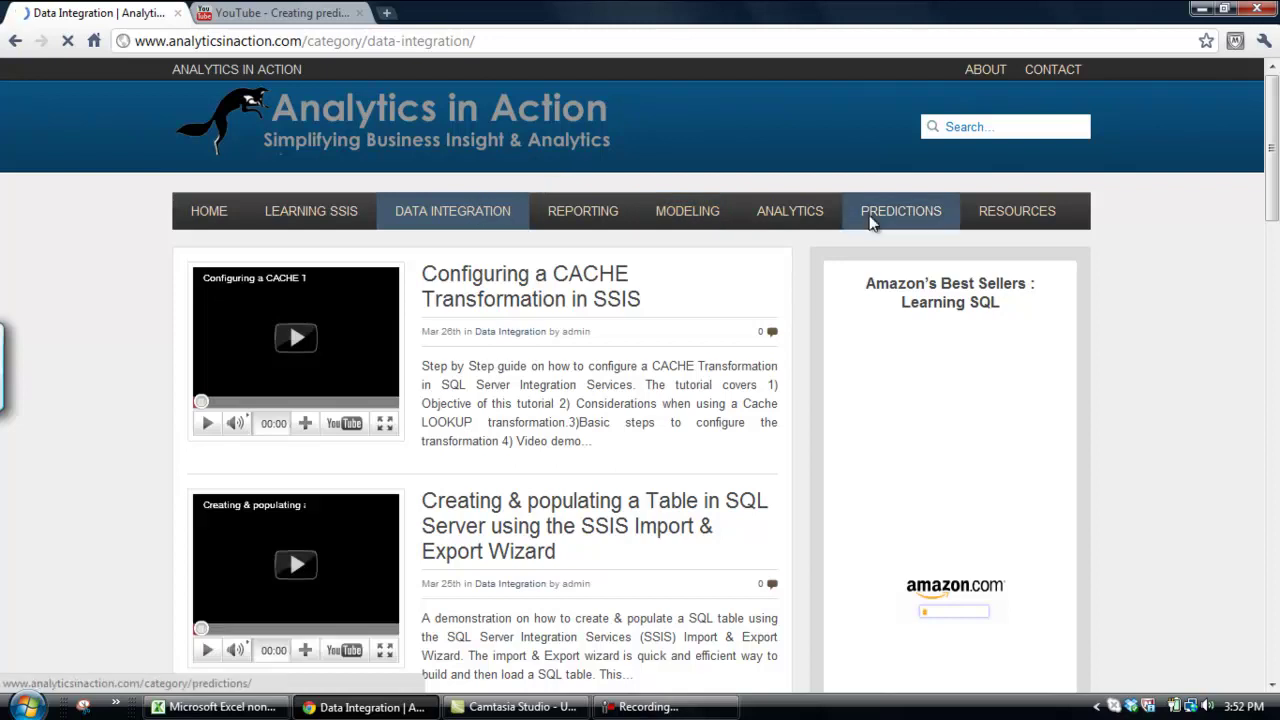
{"action": "left_click_drag", "start_coordinate": [1275, 140], "coordinate": [1276, 166]}
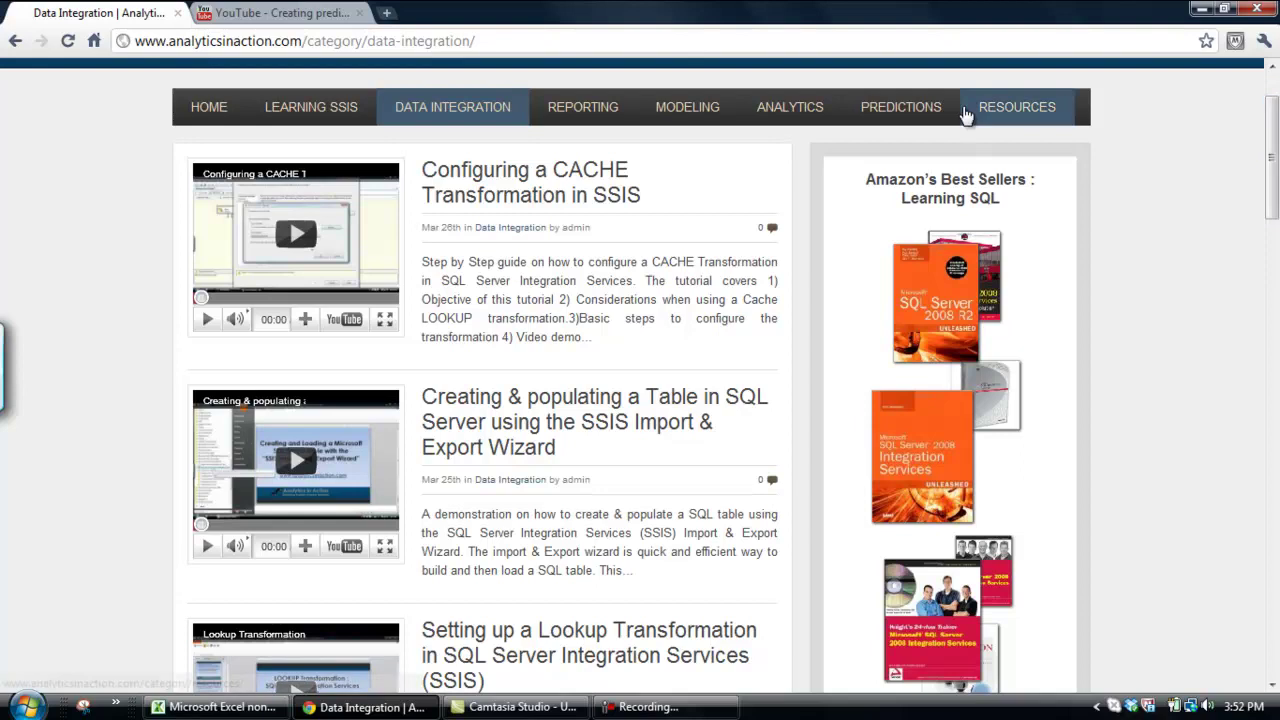
{"action": "left_click", "coordinate": [340, 118]}
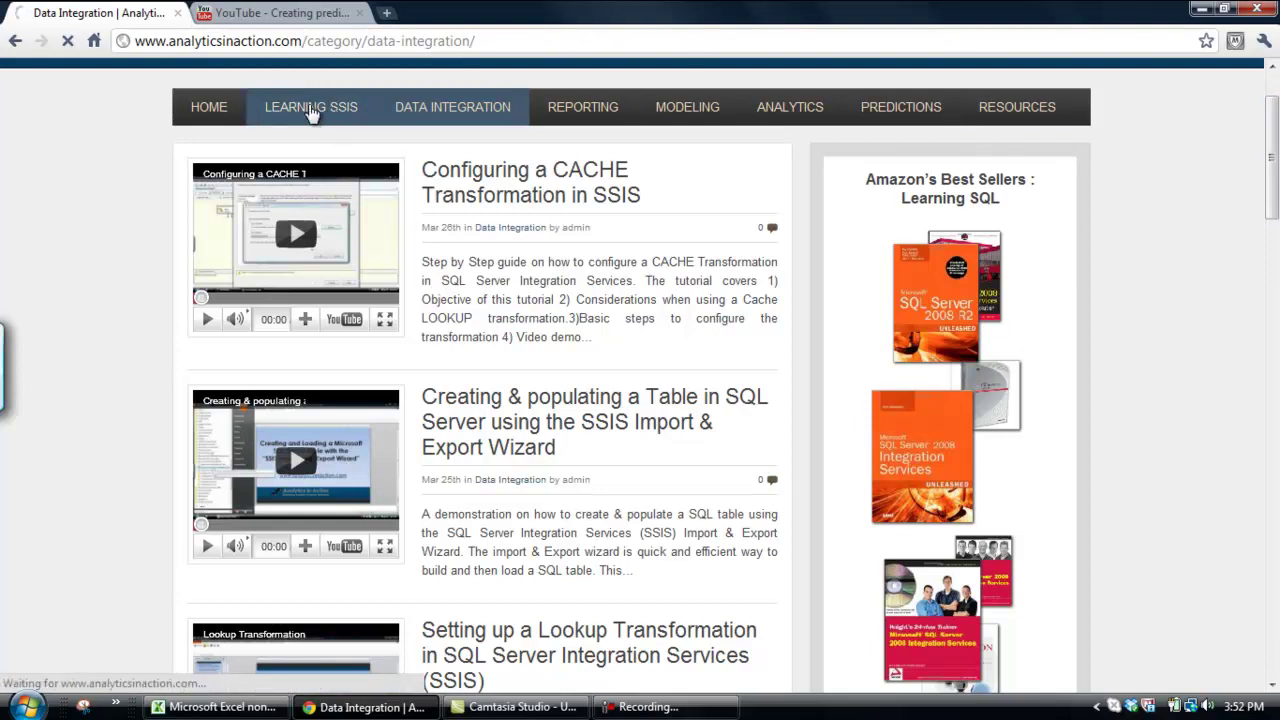
{"action": "left_click", "coordinate": [327, 125]}
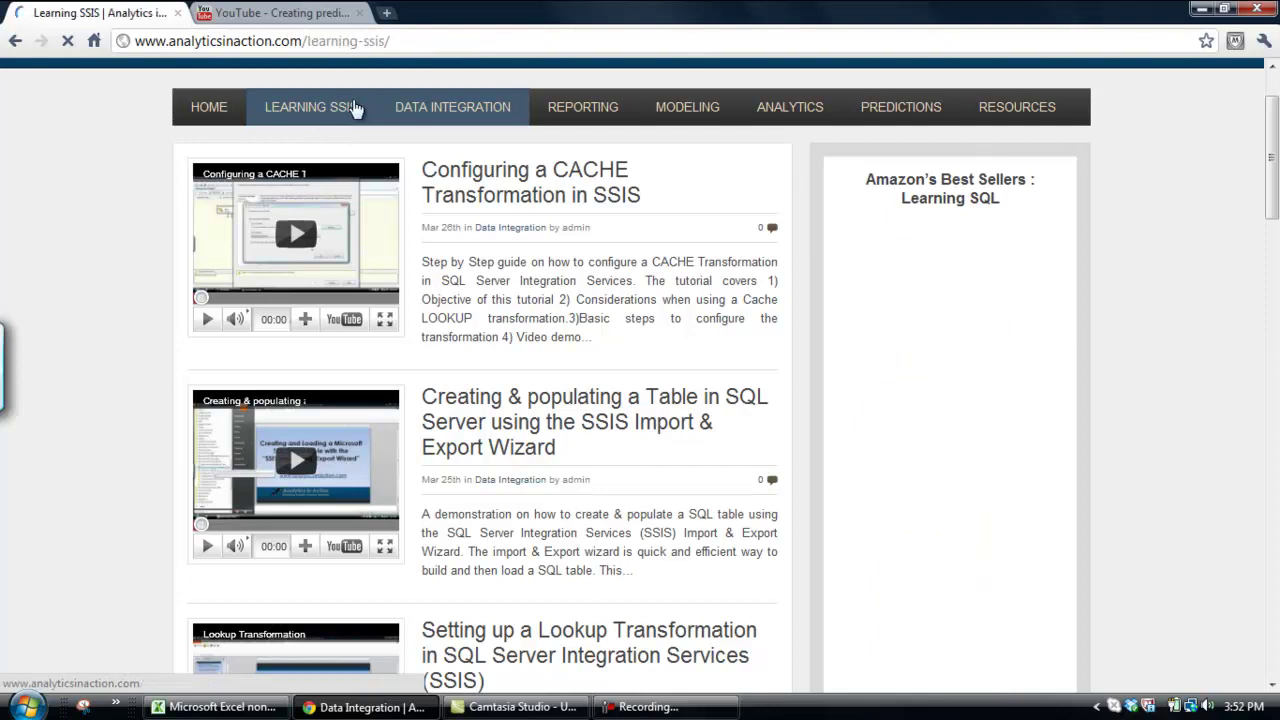